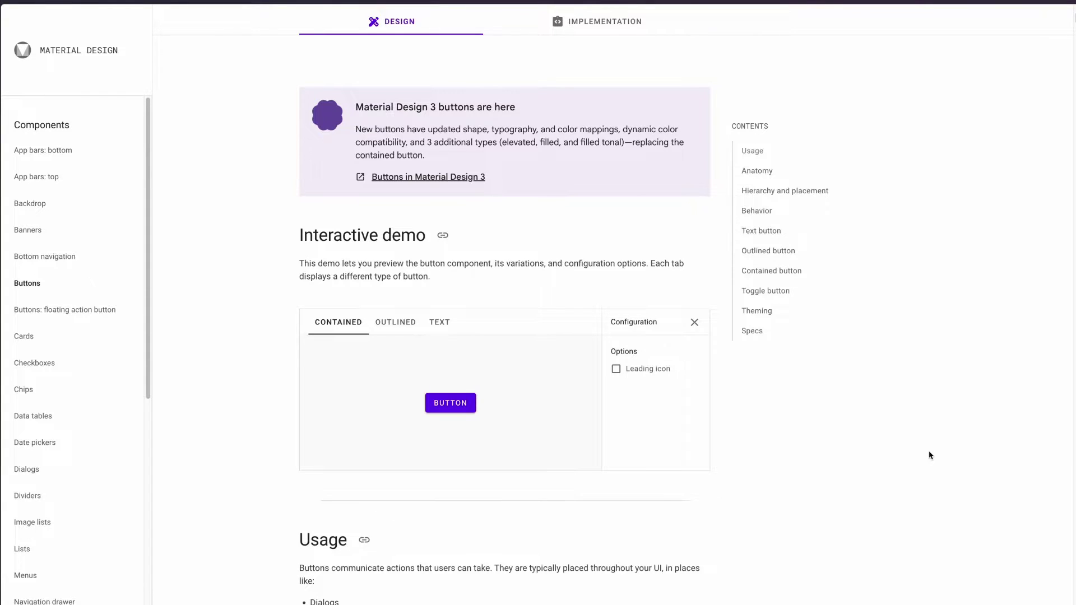
key("super+Tab")
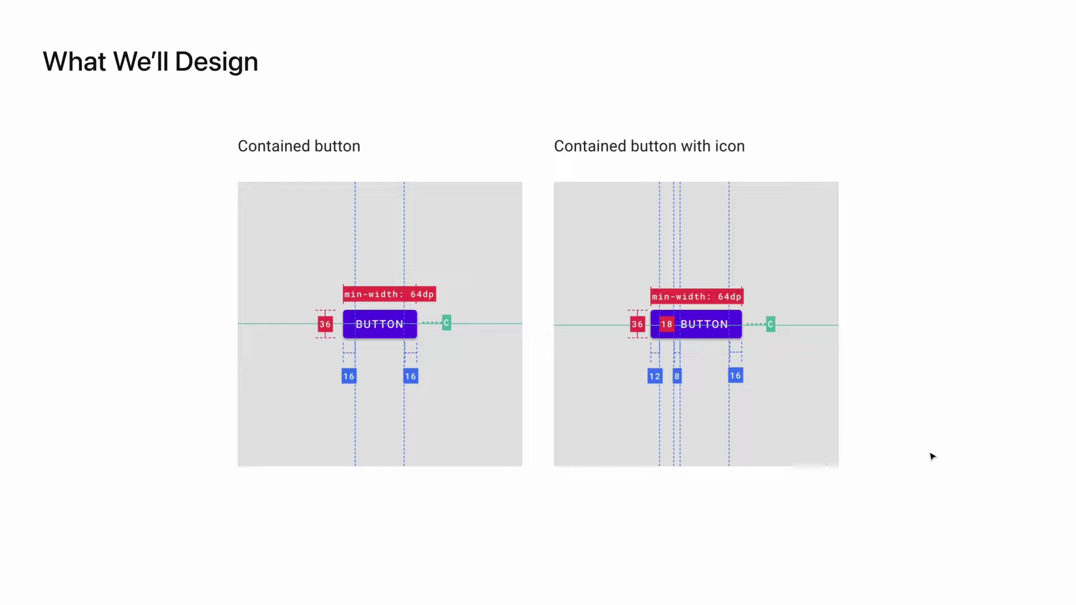
key("Right")
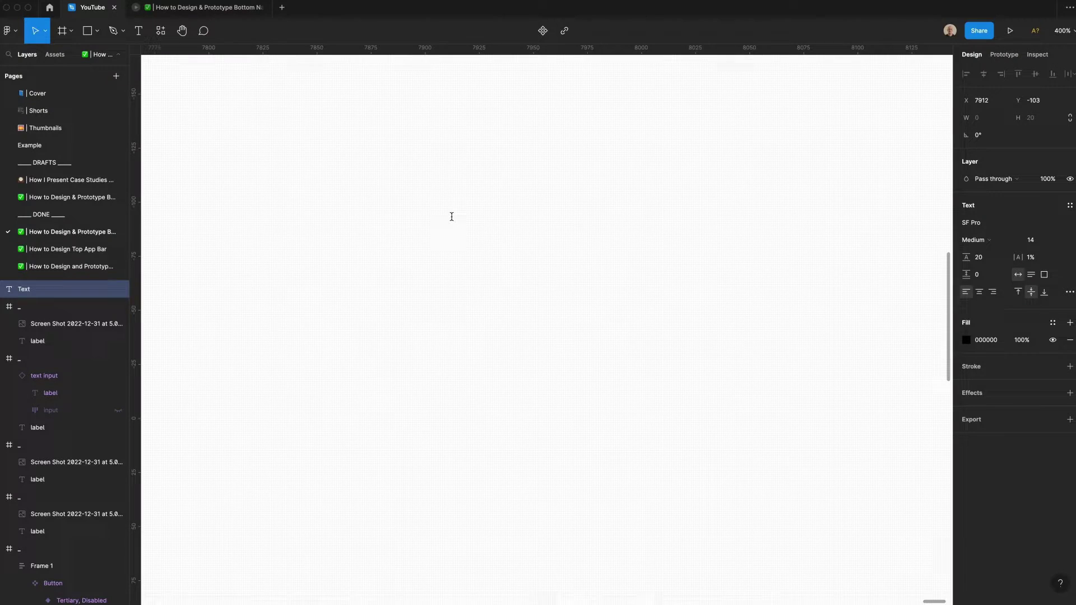
- Enter the text "Button" in the new text layer and set its font weight to Semibold
type("Button")
key("Escape")
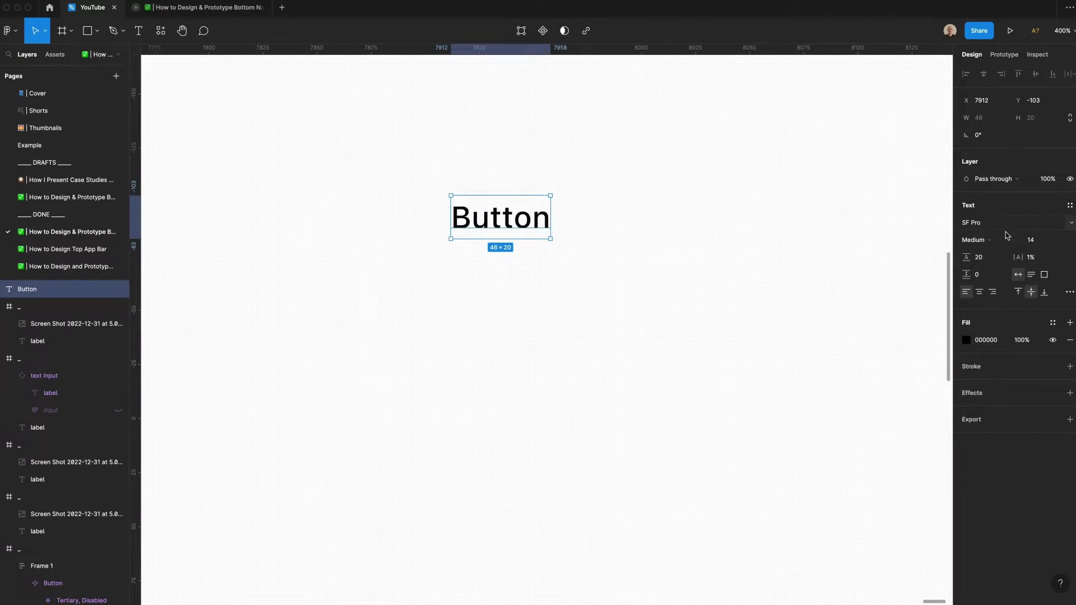
left_click(975, 240)
left_click(991, 248)
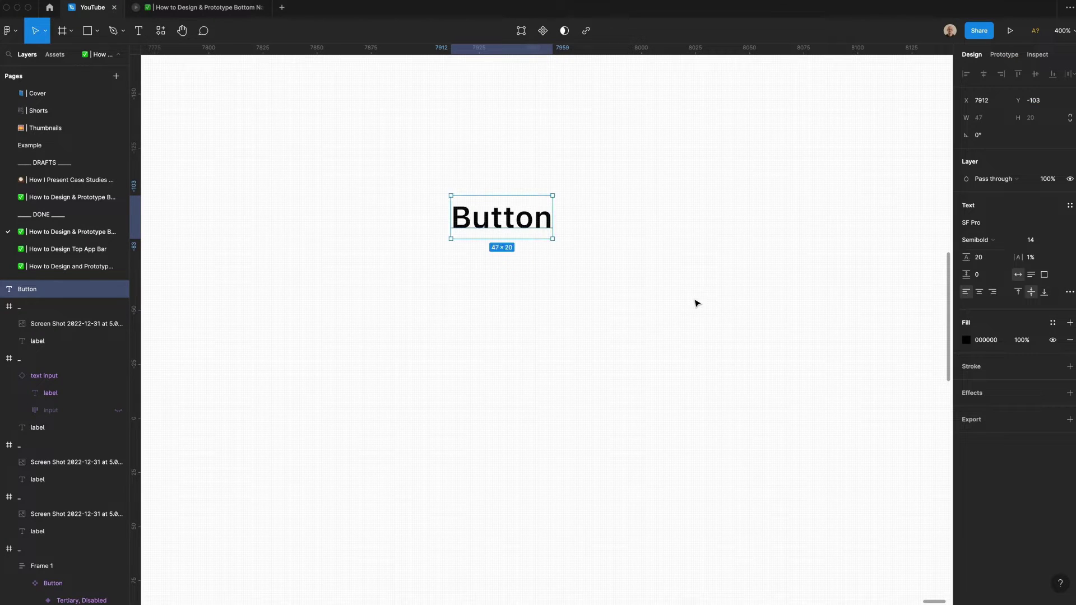
- Set the letter spacing of the Button text to -2%
left_click(1036, 257)
type("-2")
key("Return")
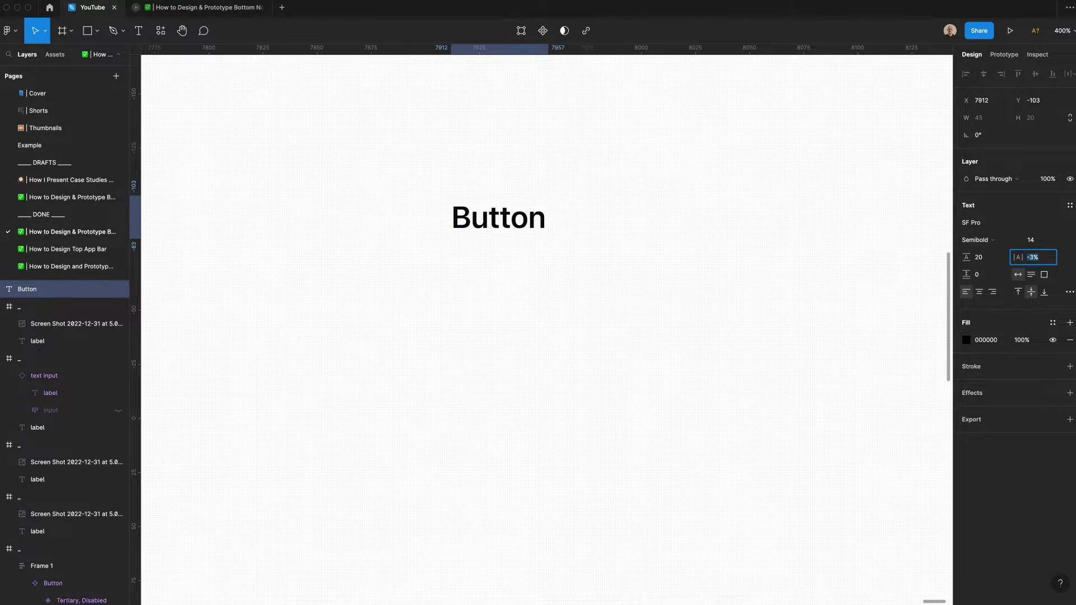
left_click(643, 223)
left_click(493, 228)
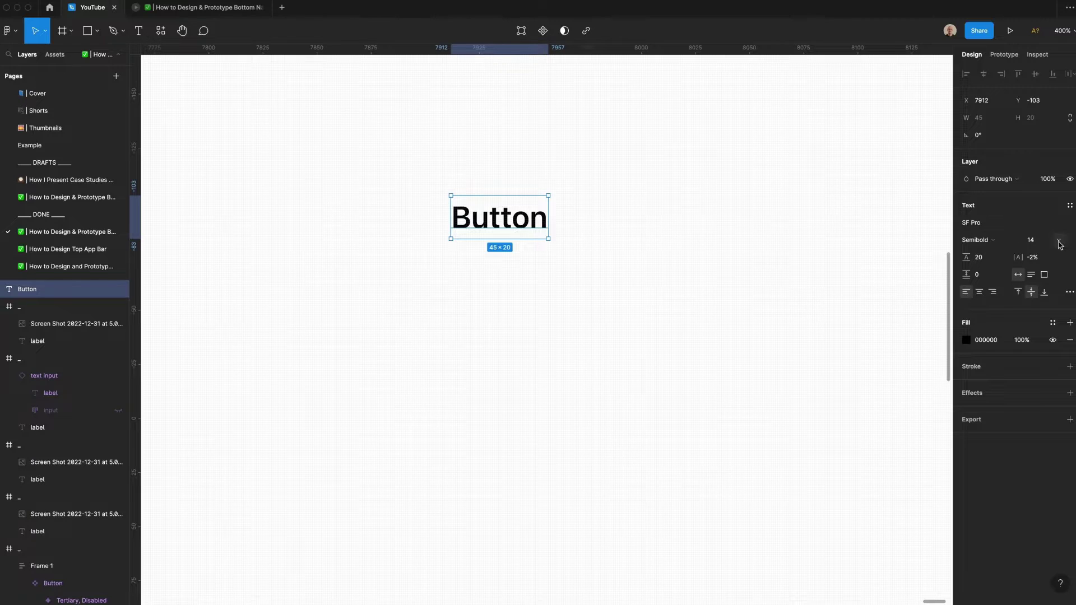
- Wrap the Button text in an auto layout frame with 0 item spacing, 16 horizontal padding and 8 vertical padding
left_click(715, 291)
left_click(480, 238)
key("shift+a")
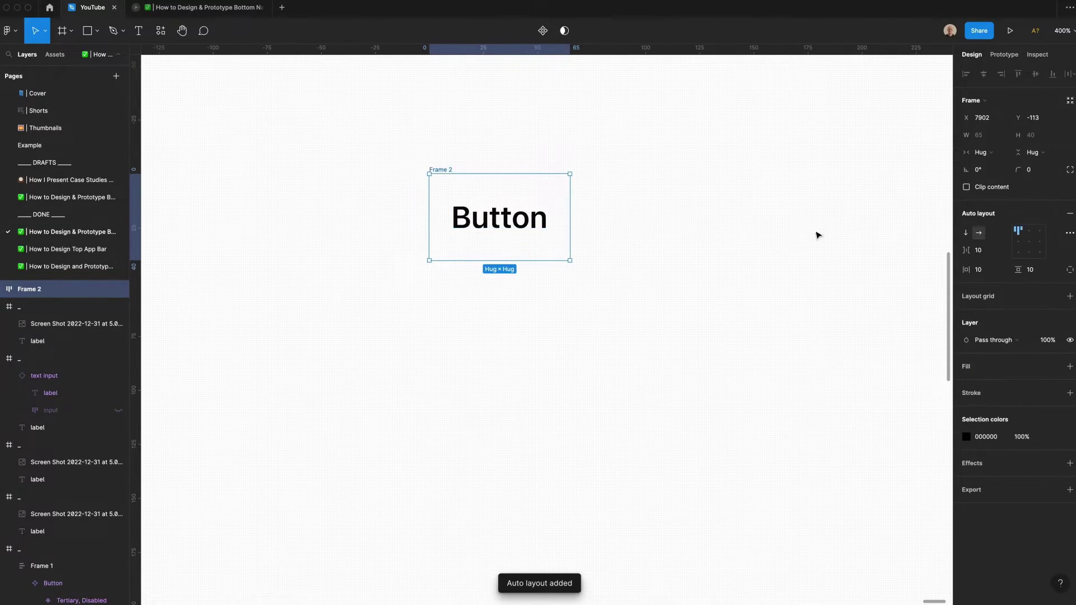
left_click(994, 251)
type("0")
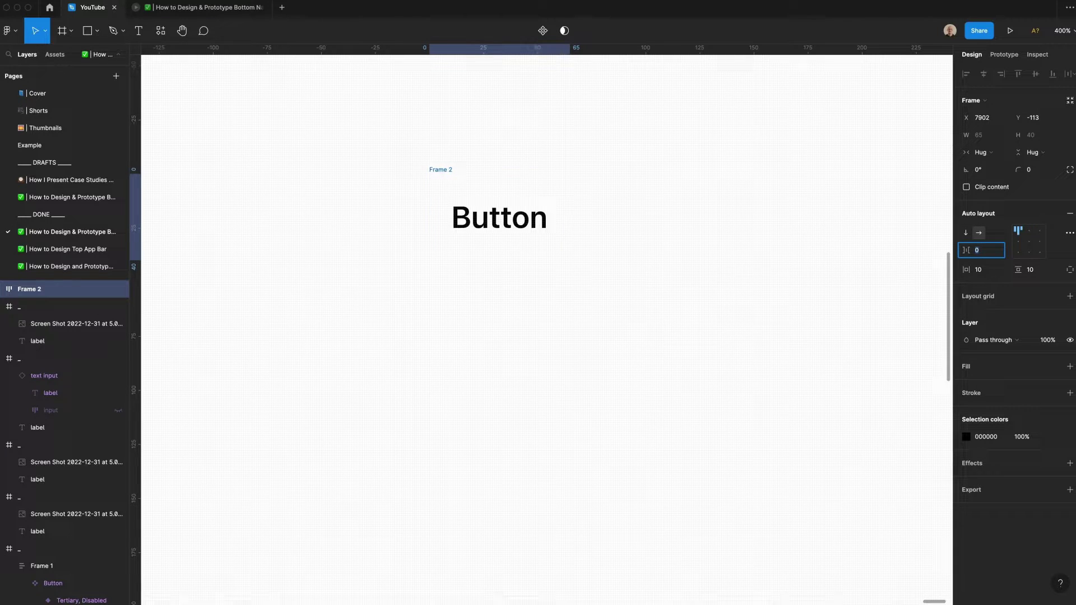
left_click(980, 270)
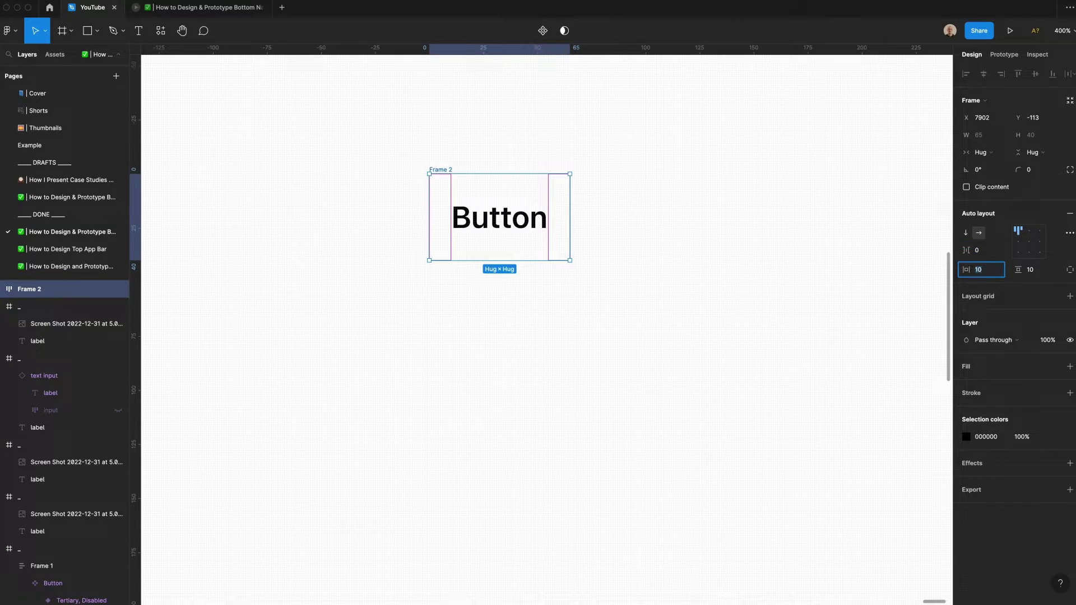
key("Tab")
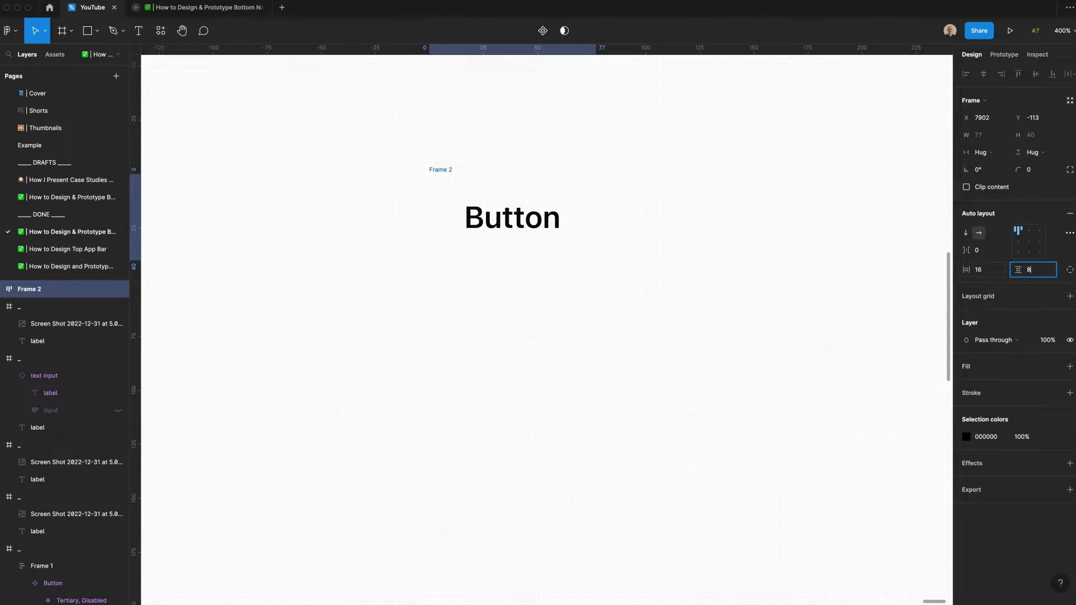
type("8")
key("Return")
- Apply the Primary color style to the button frame's fill and the White style to its text
left_click(1054, 366)
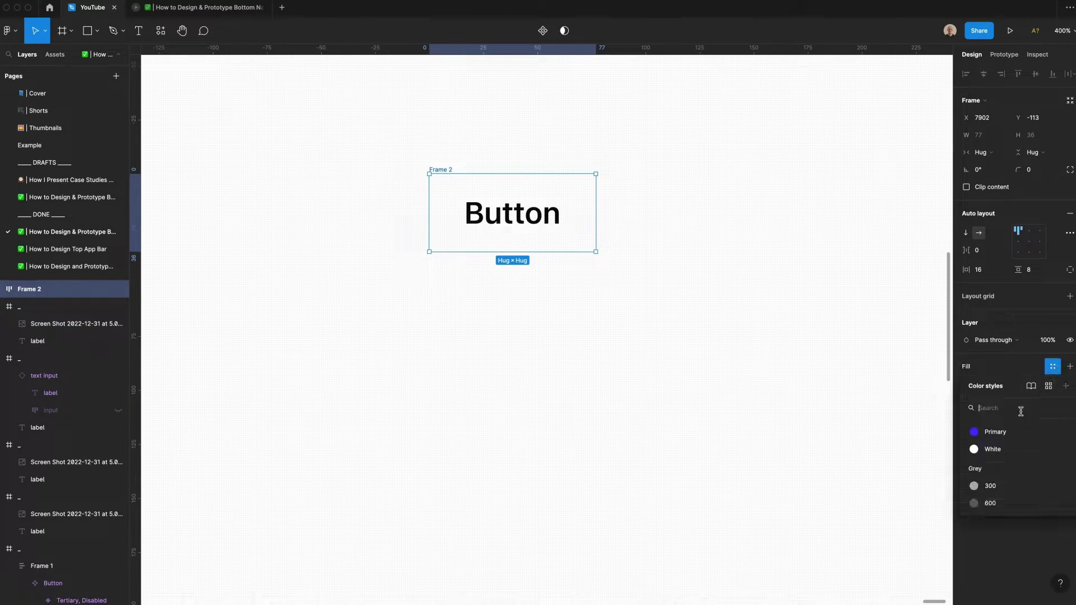
left_click(1010, 432)
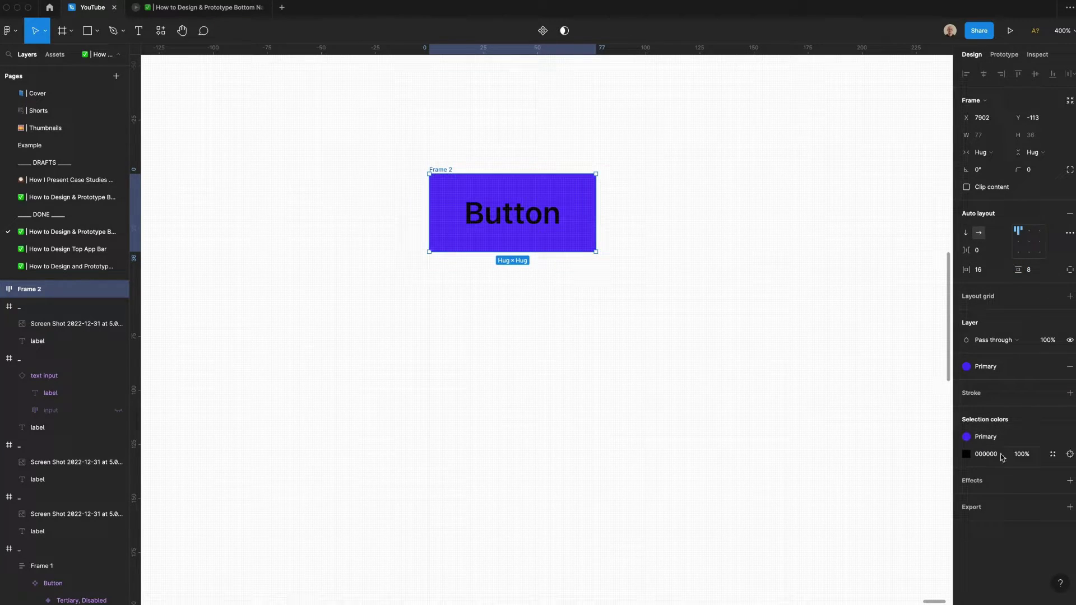
left_click(1053, 453)
left_click(854, 516)
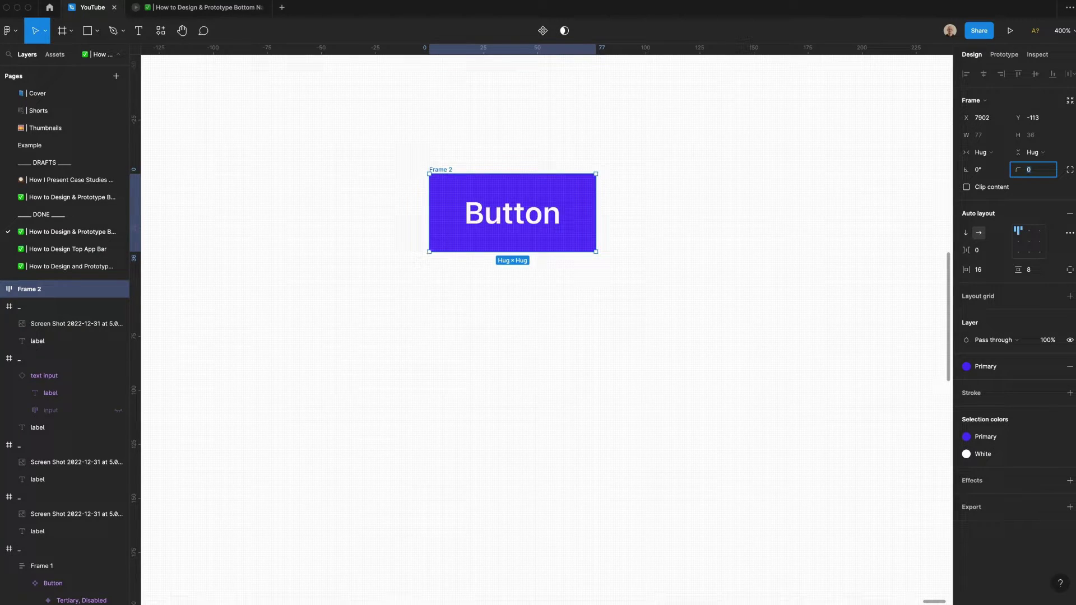
- Set the button frame's corner radius to 8 and rename the frame Default
type("8")
key("Return")
left_click(771, 235)
left_click(430, 169)
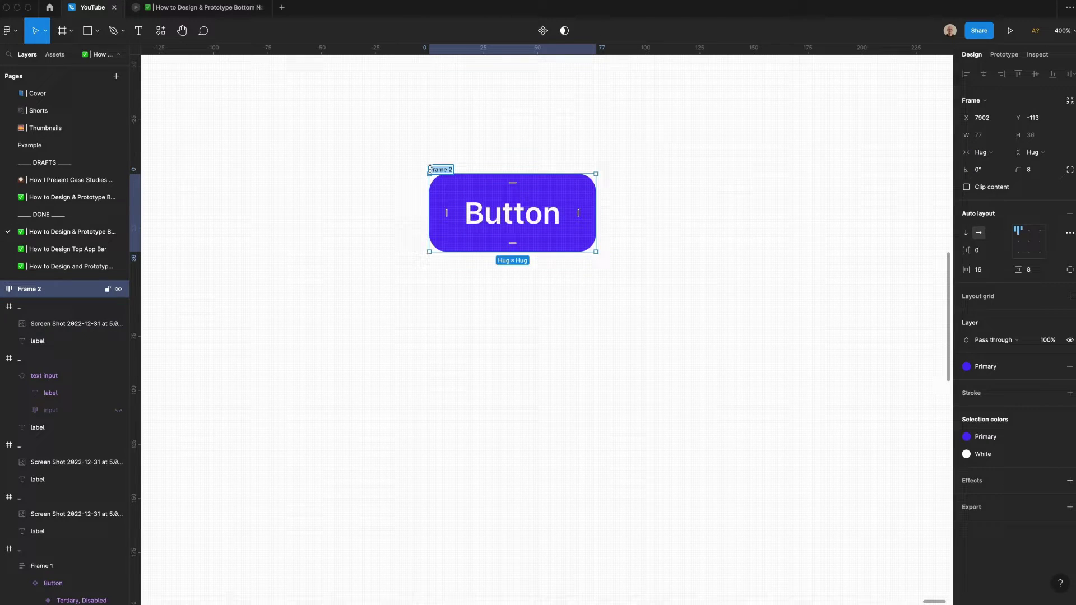
type("Default")
- Set the label inside the Default button to fill the frame's width, with its text centred
left_click(556, 215)
left_click(991, 135)
left_click(993, 147)
left_click(363, 147)
left_click(588, 242)
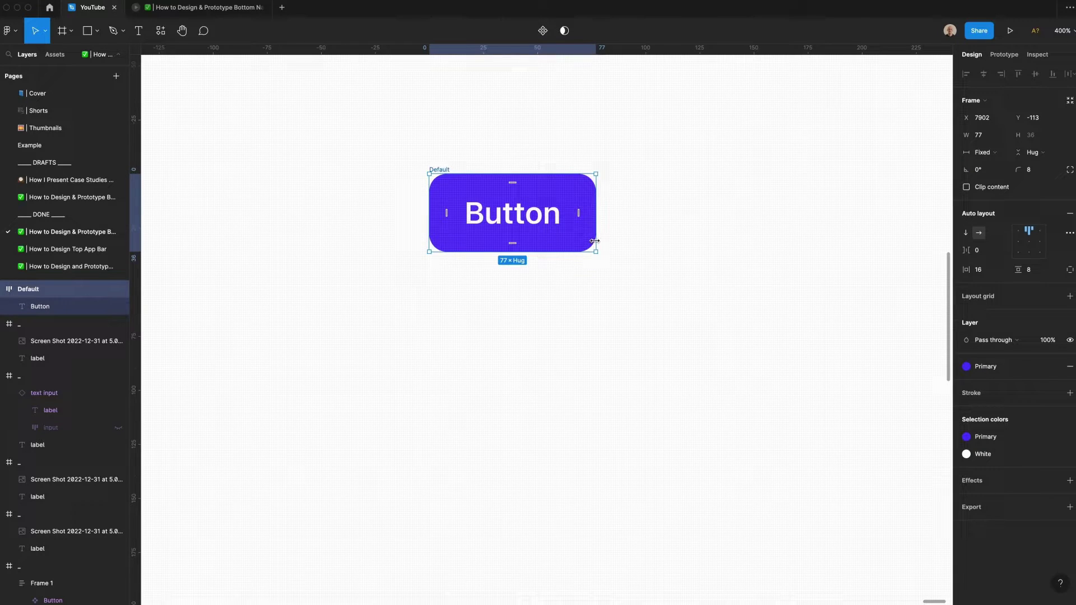
- Stretch the Default button wider to check how its label resizes, and undo the stretch
left_click_drag(595, 241, 860, 242)
left_click(495, 227)
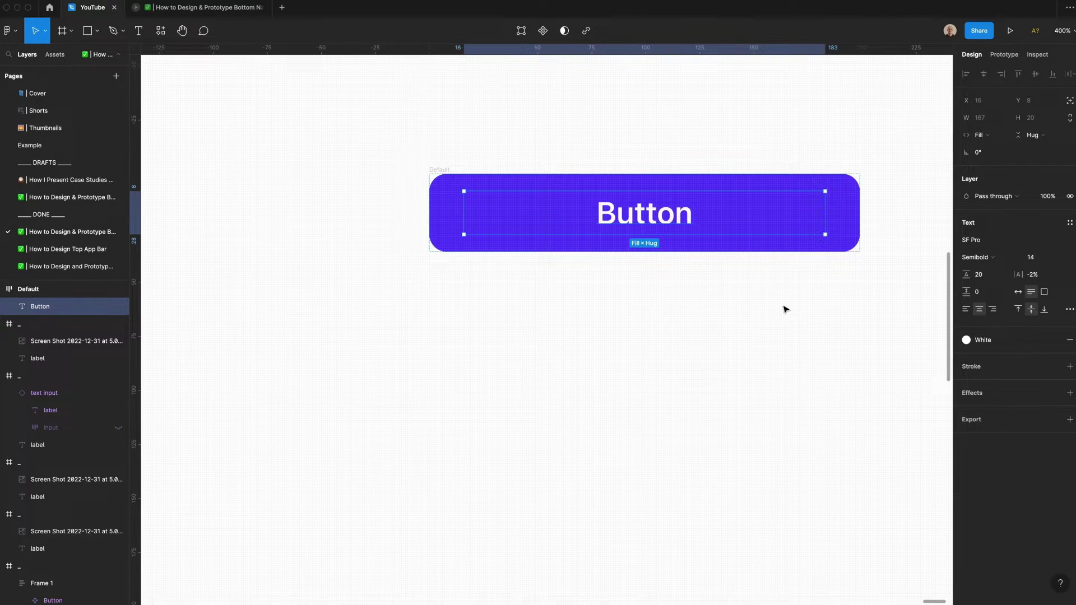
key("super+z")
- Duplicate the Default button directly below the original at Y -65 and rename the copy Hover
left_click_drag(463, 203, 462, 299)
key("Down")
key("Down")
double_click(441, 270)
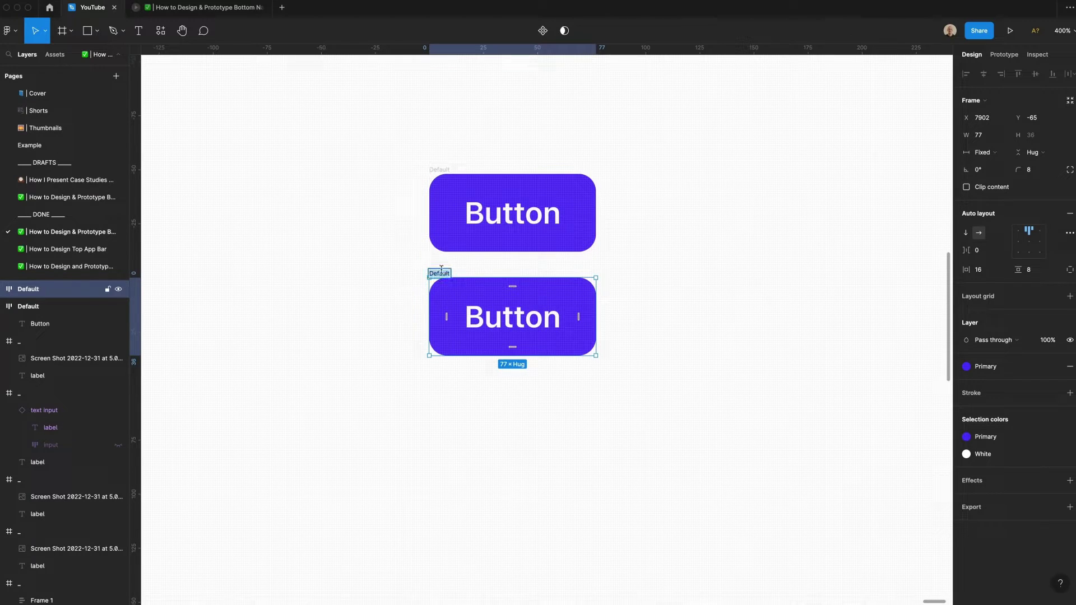
type("Hover")
key("Return")
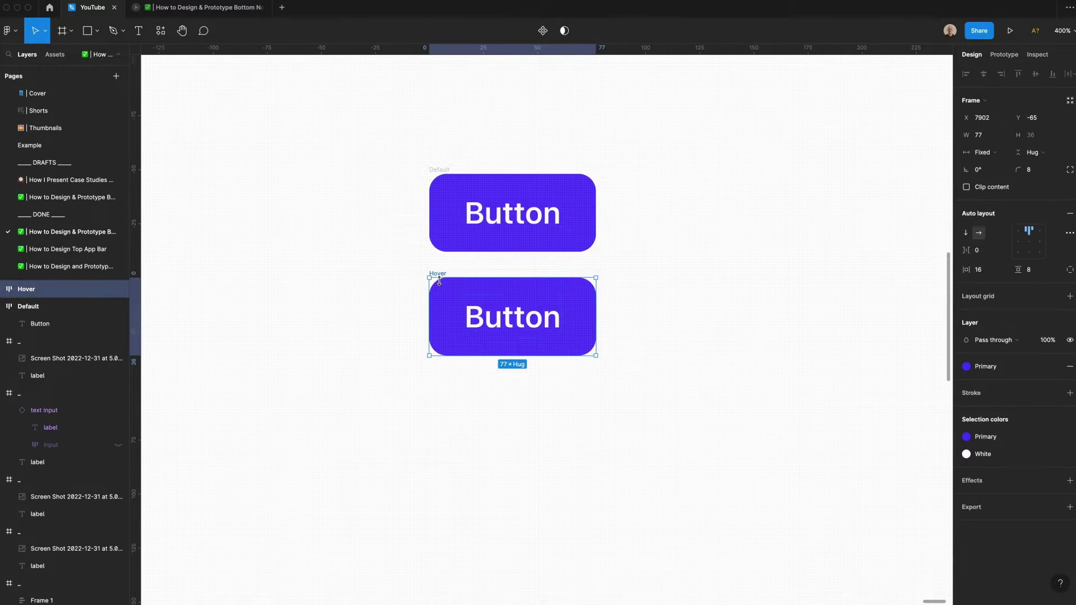
- Add a drop shadow to the Hover button with Y offset 1, blur 2 and 10% opacity
left_click(1070, 480)
left_click(966, 498)
key("Tab")
key("Tab")
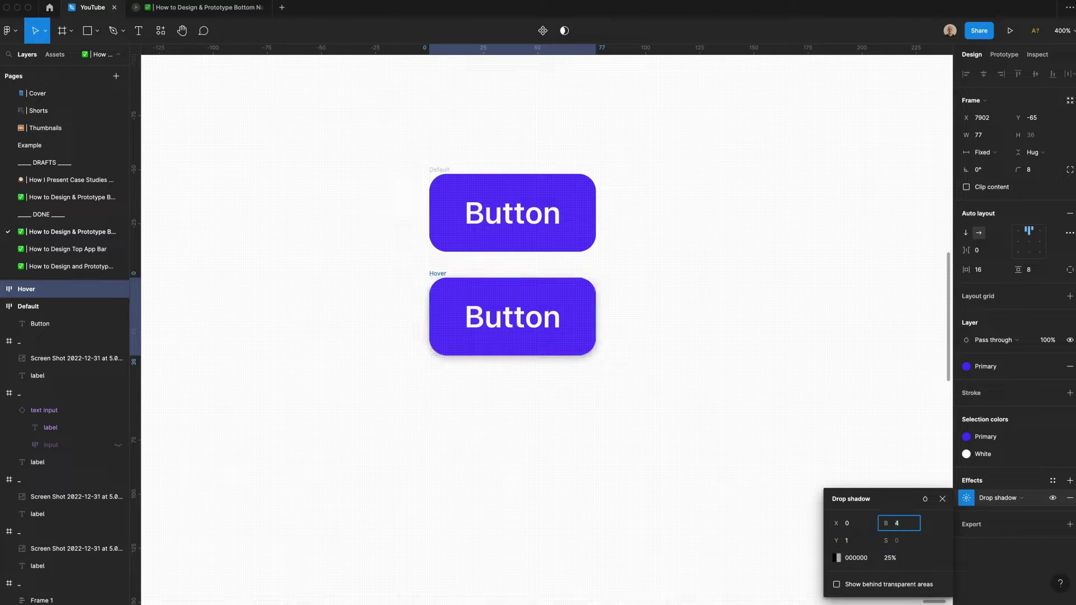
type("2")
left_click(879, 554)
type("10")
key("Return")
- Add a second drop shadow to the Hover button with Y offset 2, blur 4 and 8% opacity
left_click(1069, 481)
left_click(966, 497)
left_click(848, 540)
type("2")
key("Tab")
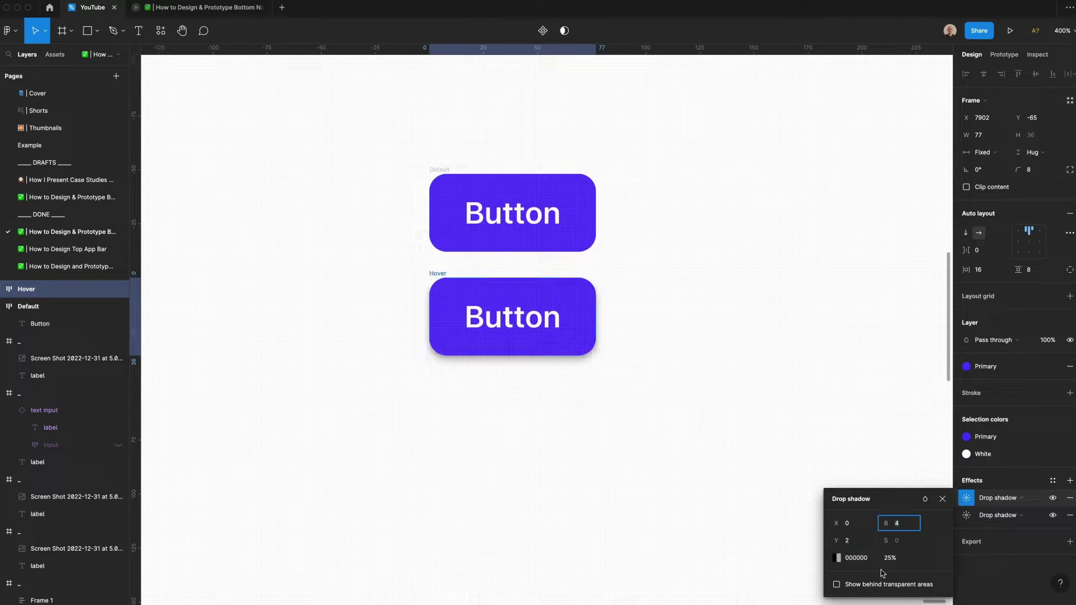
left_click(885, 559)
type("8")
key("Return")
- Configure a third drop shadow on the Hover button with Y offset 4, blur 8 and 6% opacity
left_click(847, 523)
key("Tab")
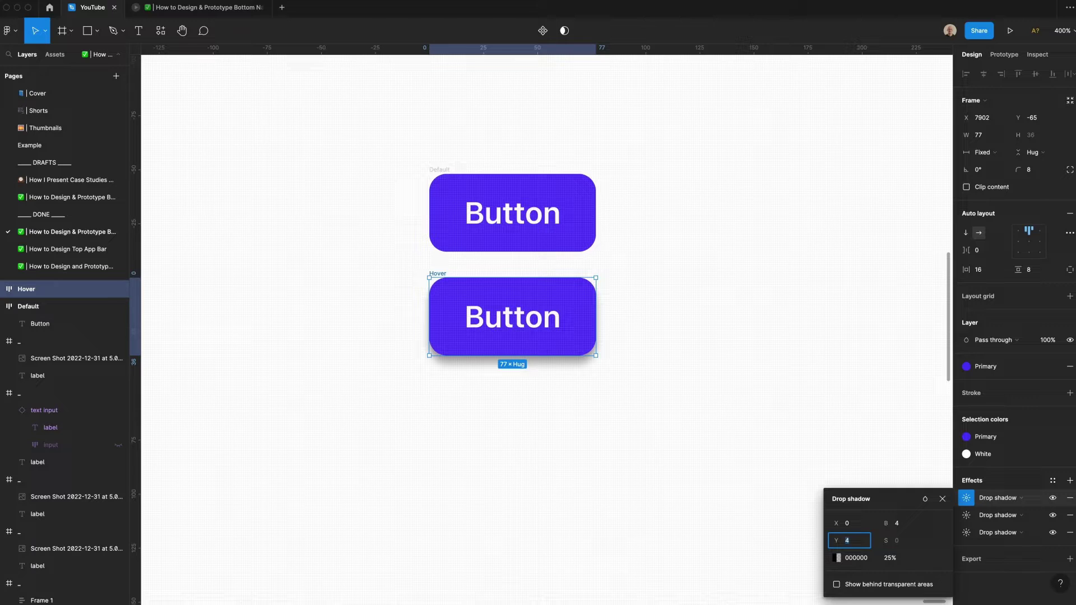
key("Tab")
type("8")
key("Tab")
key("Tab")
type("6")
key("Return")
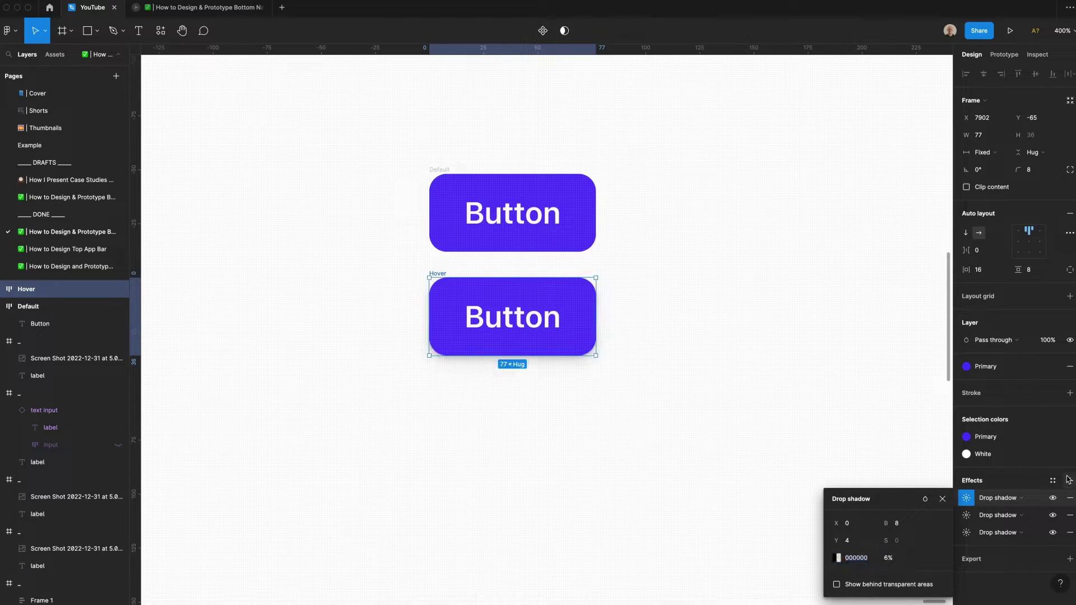
- Add a fourth drop shadow to the Hover button with Y offset 8, blur 16 and 4% opacity
left_click(1067, 479)
left_click(965, 497)
key("Tab")
type("8")
key("Tab")
type("16")
key("Tab")
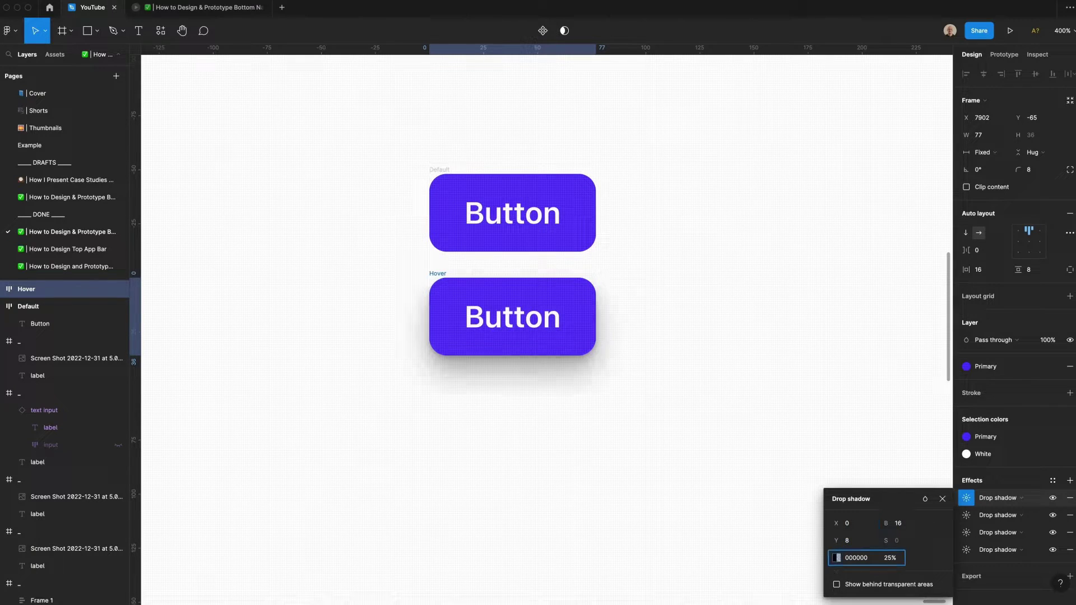
type("4")
key("Return")
- Add a fifth drop shadow to the Hover button with Y offset 16, blur 32 and 2% opacity
left_click(1068, 480)
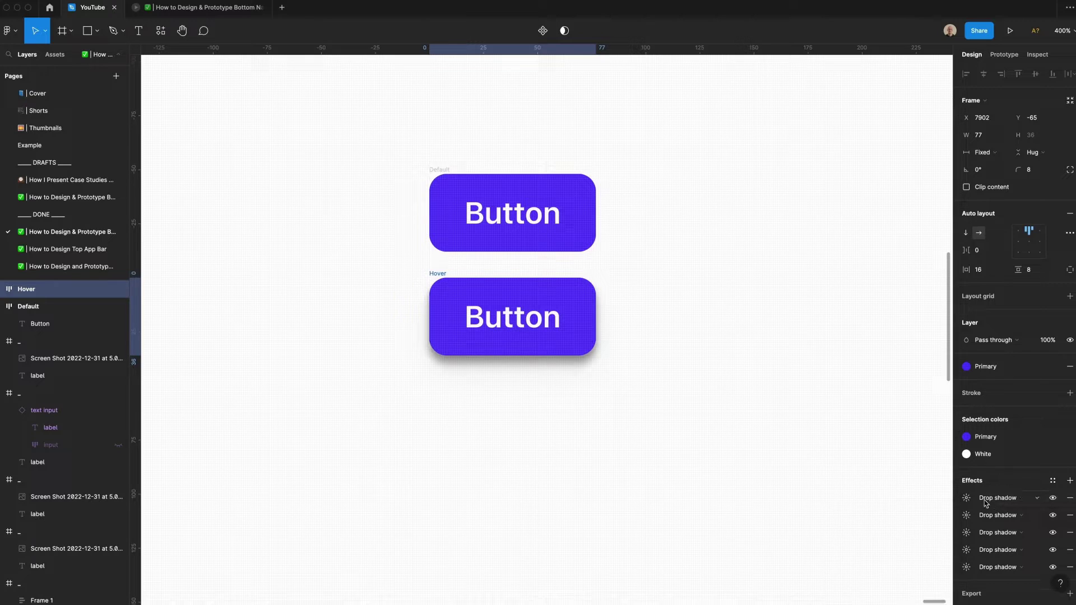
left_click(966, 498)
key("Tab")
type("16")
key("Tab")
type("32")
key("Tab")
type("2")
key("Return")
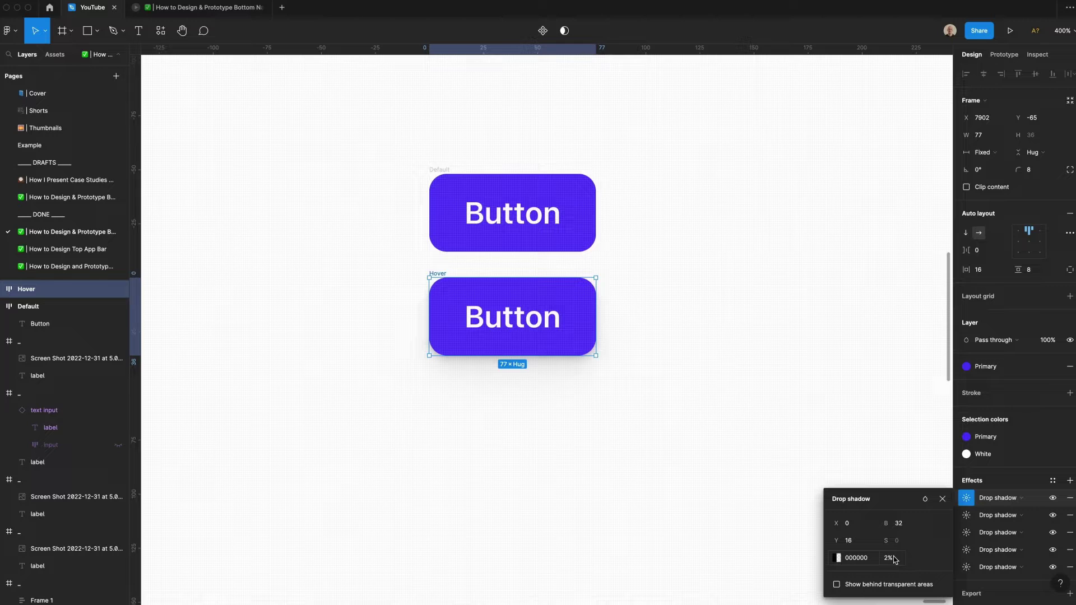
- Duplicate the Hover button below itself at Y -17 and remove all five drop shadows from the copy
left_click(682, 512)
left_click_drag(439, 302, 444, 443)
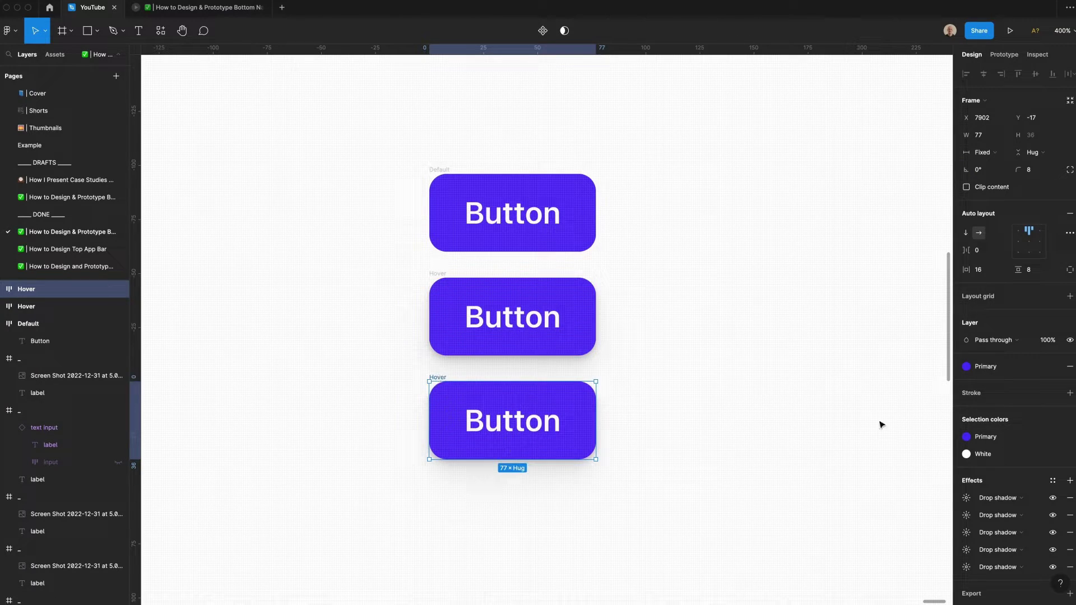
left_click(1070, 498)
left_click(1070, 498)
left_click(1070, 498)
left_click(1070, 498)
left_click(1070, 498)
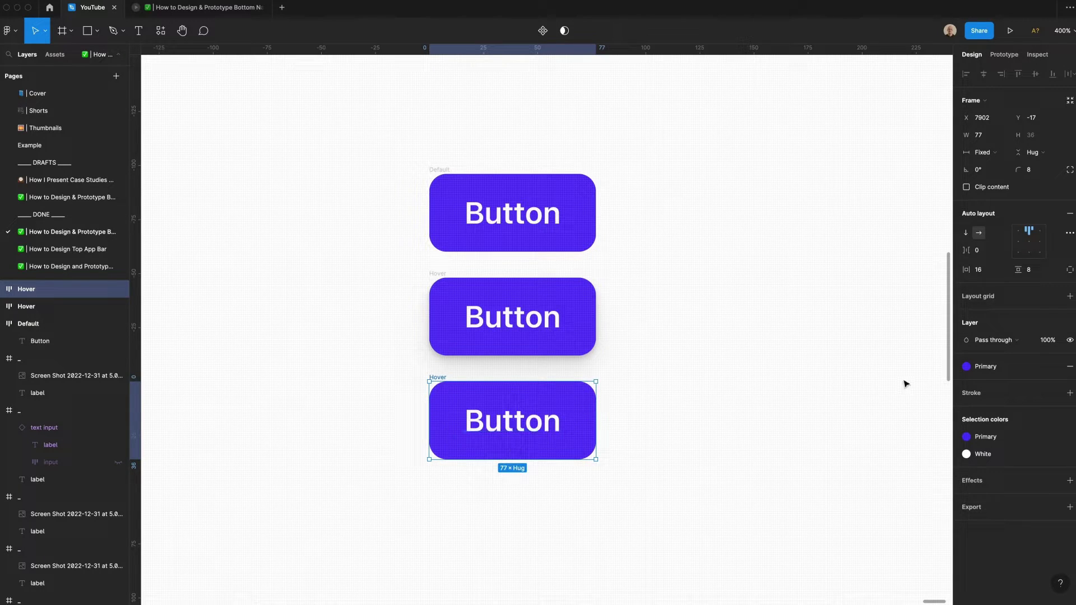
- Detach the Primary style from the lowest button's fill and change the fill to light grey D6D6D6
left_click(1051, 367)
left_click(966, 390)
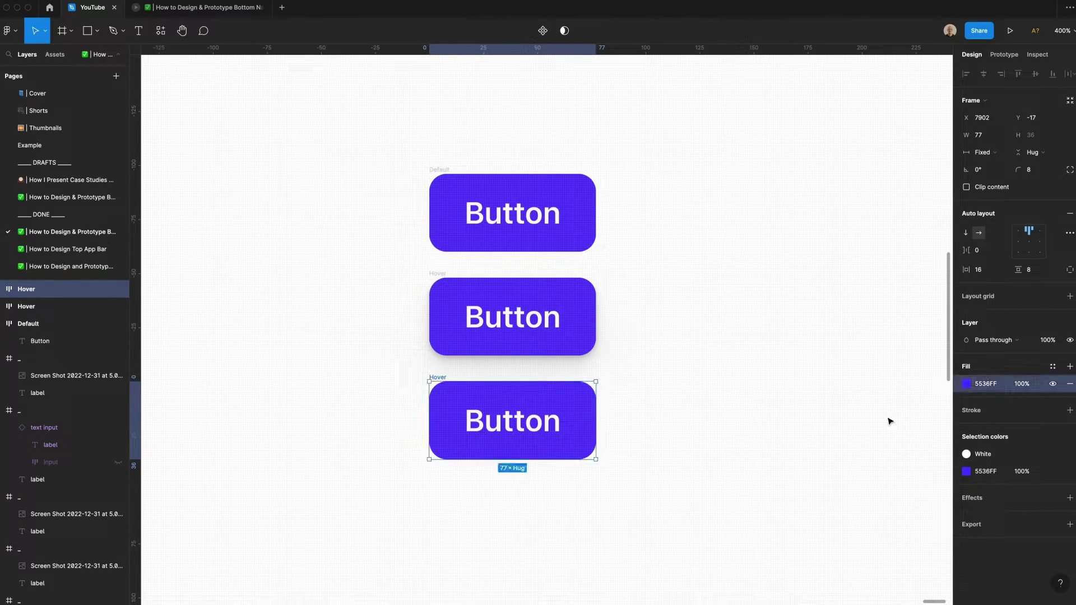
left_click_drag(946, 384, 782, 365)
- Detach the White style from the grey button's label, recolour the label to 787878, and rename the frame Disabled
left_click(1052, 455)
left_click(1052, 454)
left_click(966, 471)
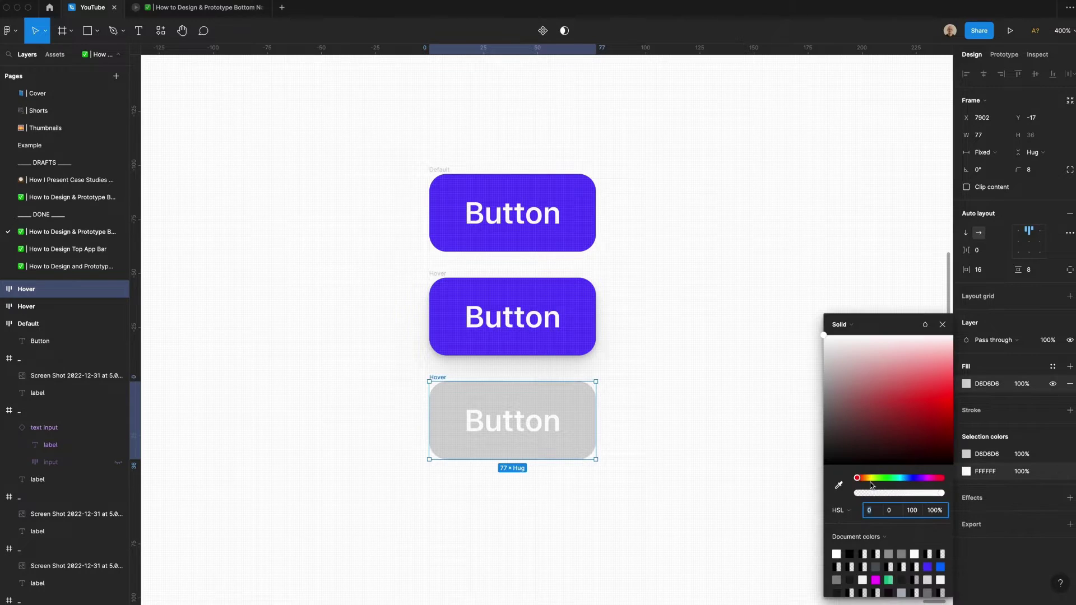
left_click_drag(835, 424, 806, 409)
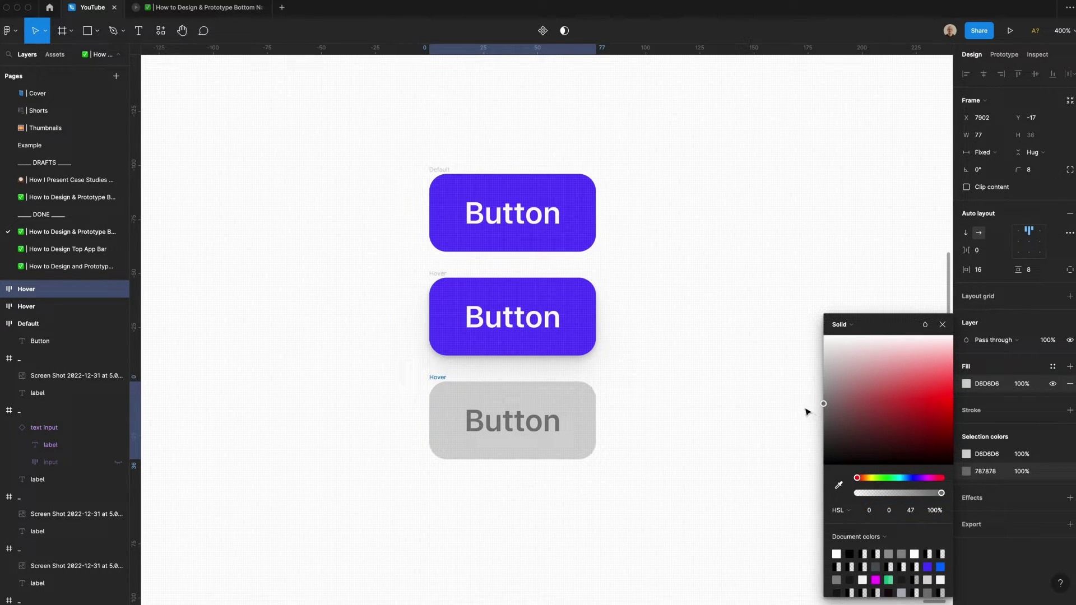
left_click(807, 412)
left_click(438, 377)
type("Disabled")
- Duplicate the Hover button and place the copy below the Disabled button at Y 31
left_click(447, 275)
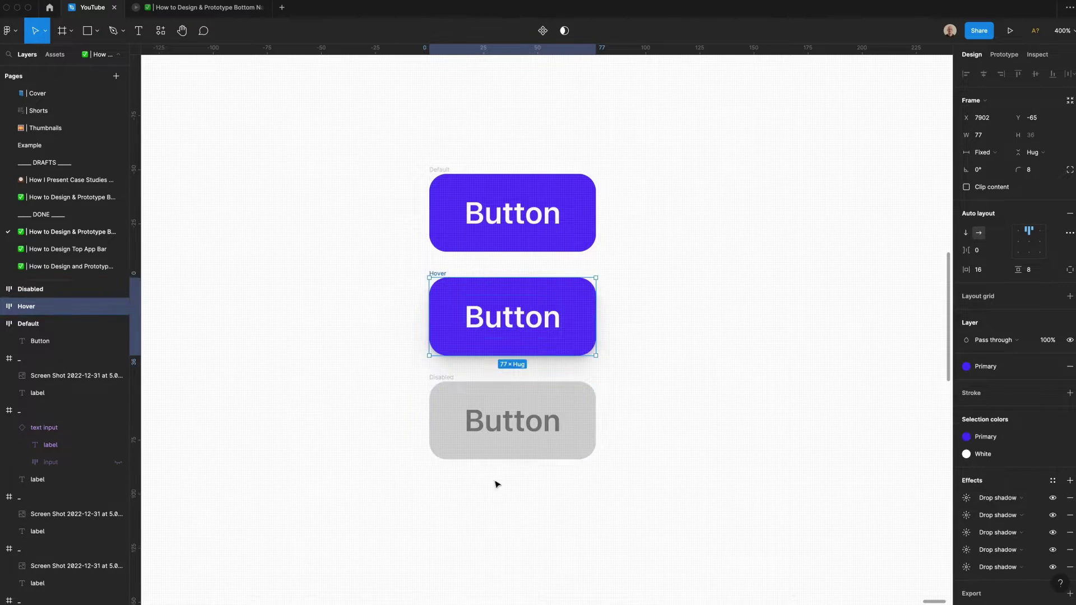
left_click(496, 549)
scroll(497, 549, "down", 2)
left_click(444, 192)
left_click_drag(464, 213, 466, 420)
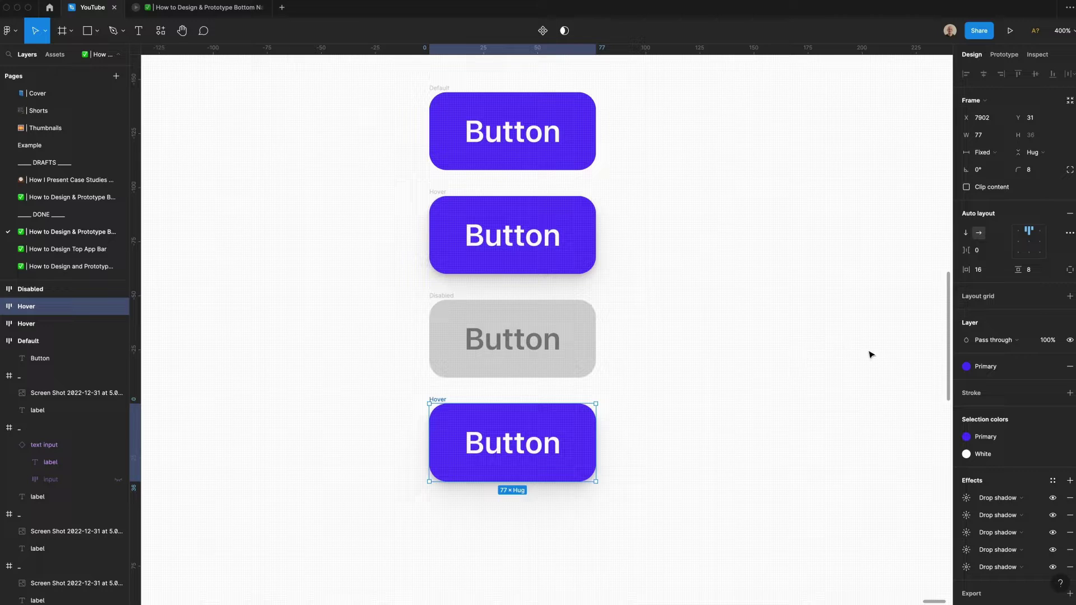
- Add a 1 px outside stroke to the lowest button and give it the Primary color's hex value, 5536FF
left_click(1070, 393)
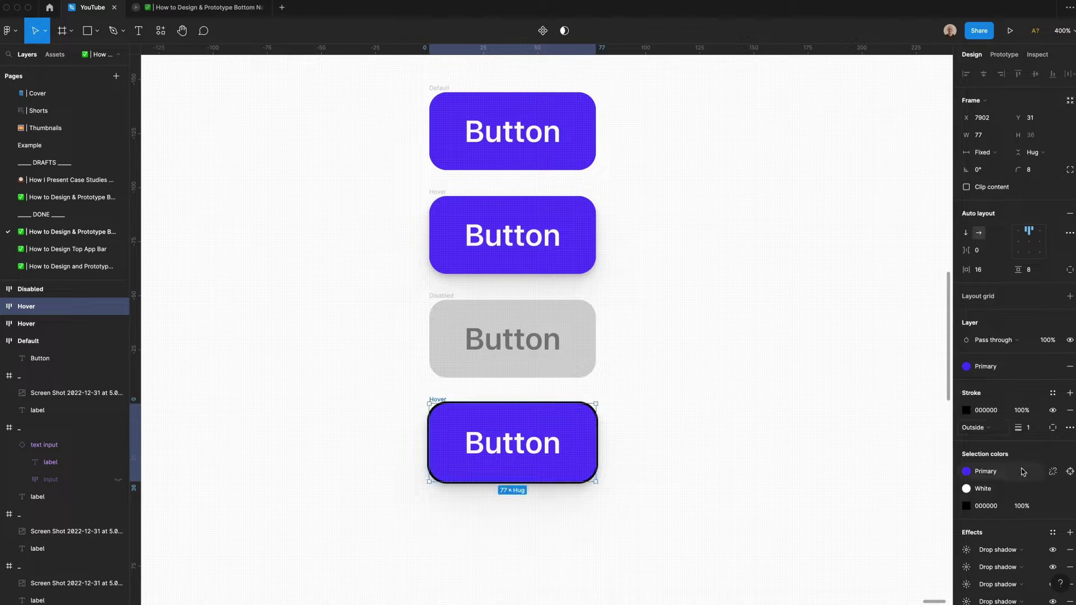
left_click(1050, 472)
left_click(987, 382)
key("super+c")
key("super+z")
left_click(988, 411)
key("super+v")
- Lighten the lowest button's stroke color by raising its HSL lightness to 71
left_click(966, 410)
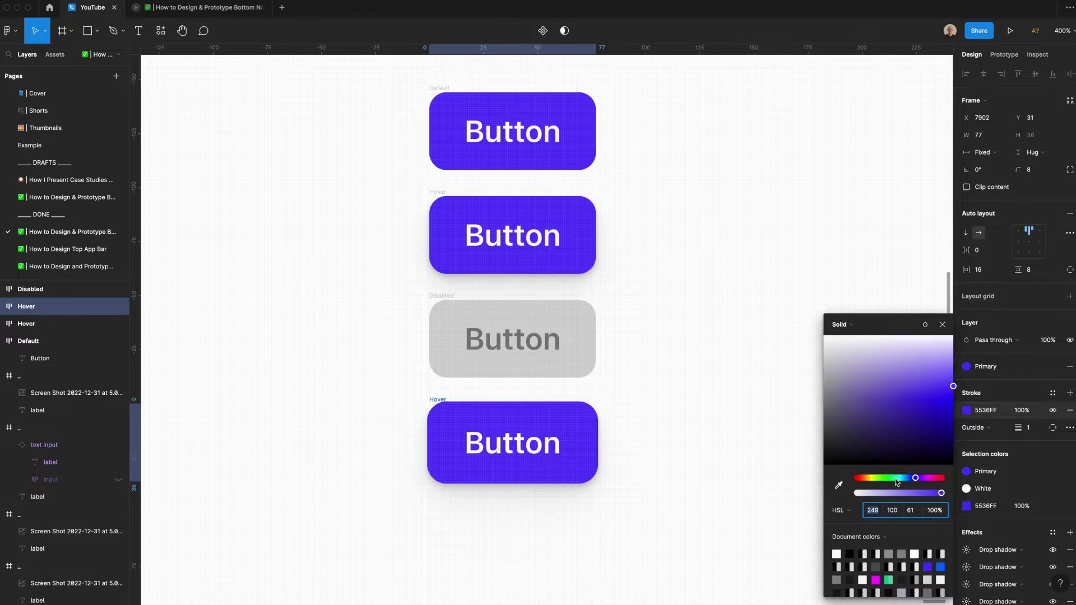
left_click(917, 512)
key("shift+Up")
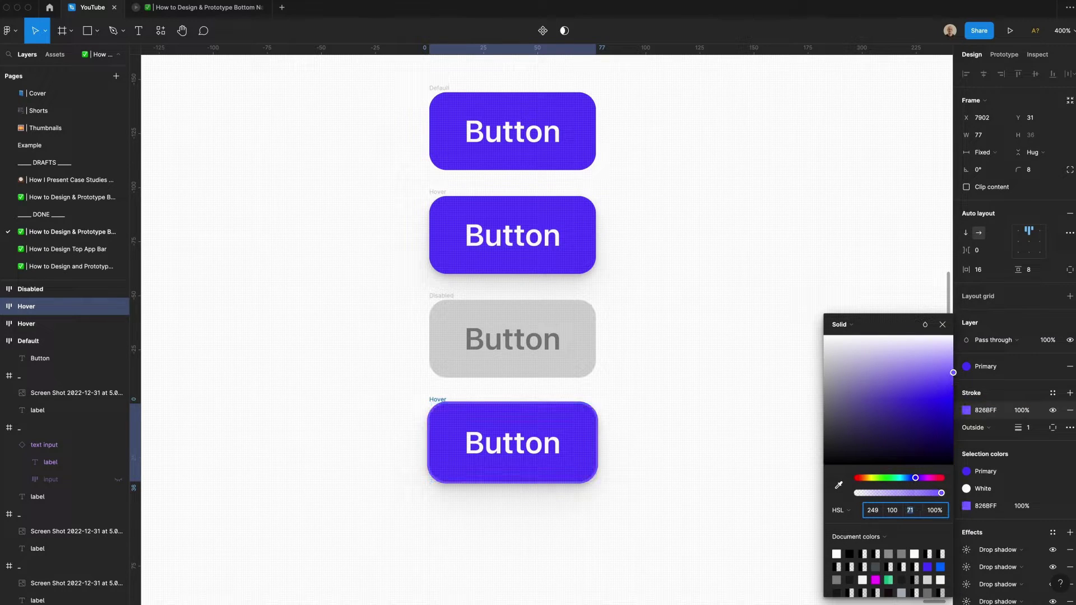
- Raise the lowest button's stroke HSL lightness to 75 and set the stroke weight to 2
key("Up")
key("Up")
key("Up")
key("Up")
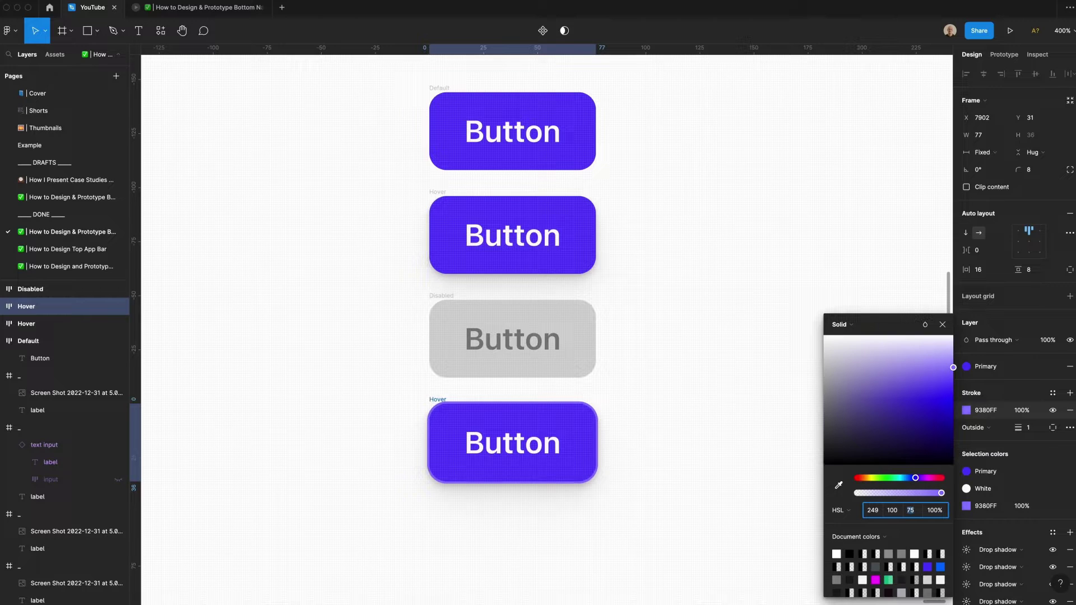
left_click(1031, 428)
key("Up")
left_click(678, 341)
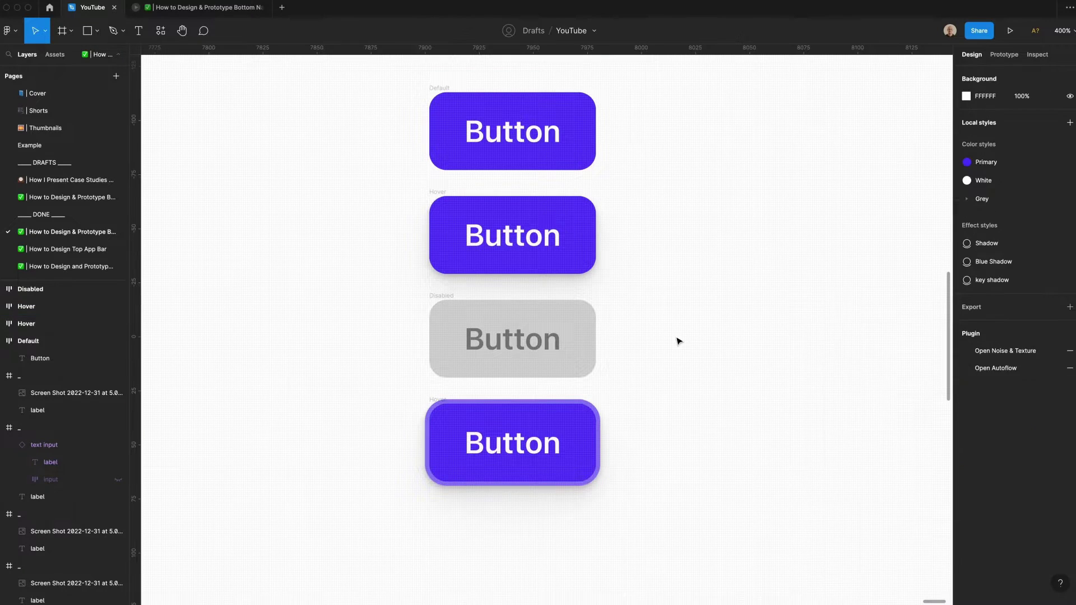
- Detach the Primary style from the lowest button's fill, change the fill to 6D53FF, and rename the frame Focused
scroll(712, 388, "down", 1)
left_click(595, 412)
left_click(965, 383)
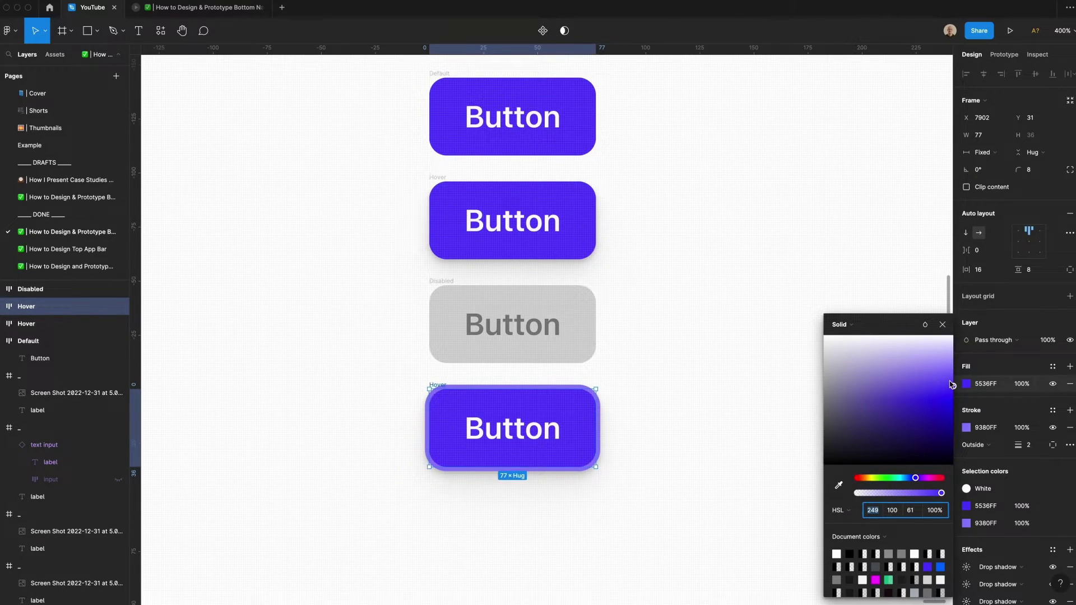
left_click(953, 377)
left_click(953, 380)
double_click(438, 385)
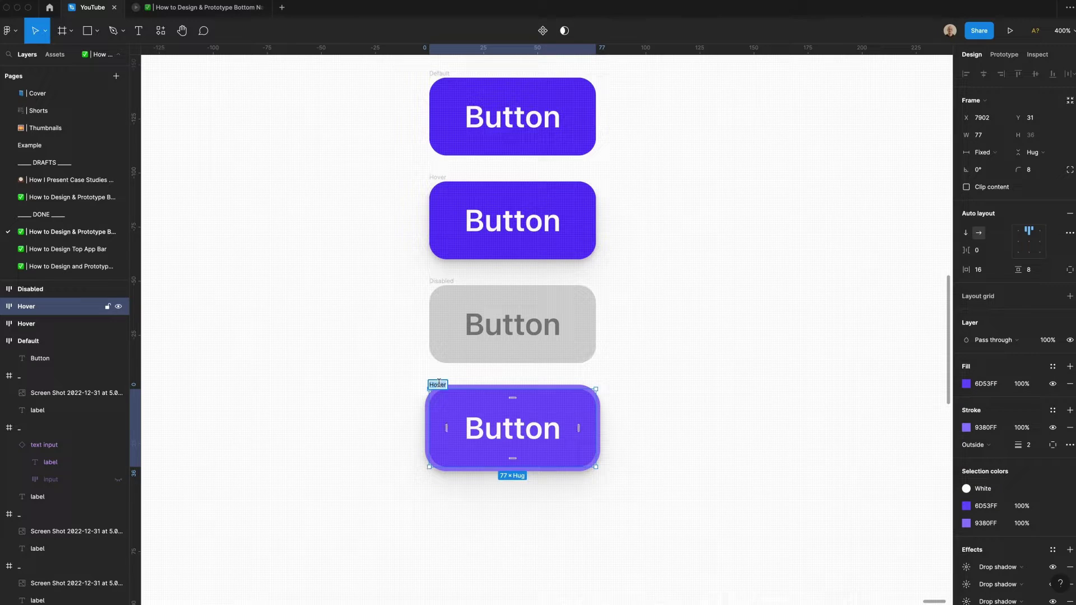
type("Focused")
key("Return")
- Duplicate the Focused button directly below the original at Y 77 and remove the copy's stroke
scroll(438, 392, "down", 2)
left_click_drag(439, 384, 437, 416, "alt")
left_click(1069, 427)
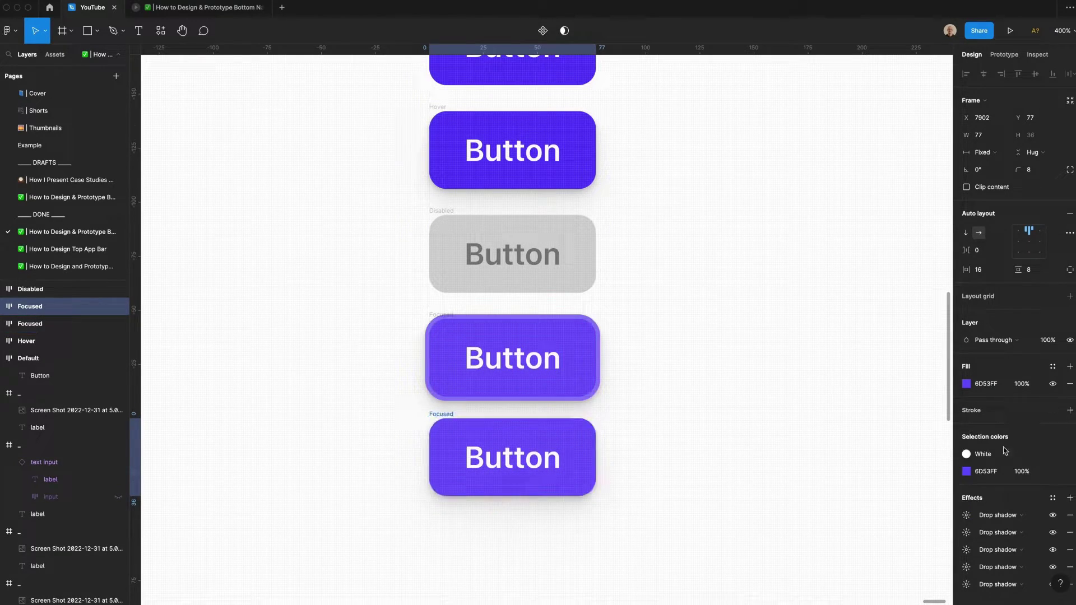
- Rename the copied frame below the Focused button to Pressed
scroll(985, 457, "down", 1)
left_click(969, 500)
left_click(892, 560)
double_click(432, 471)
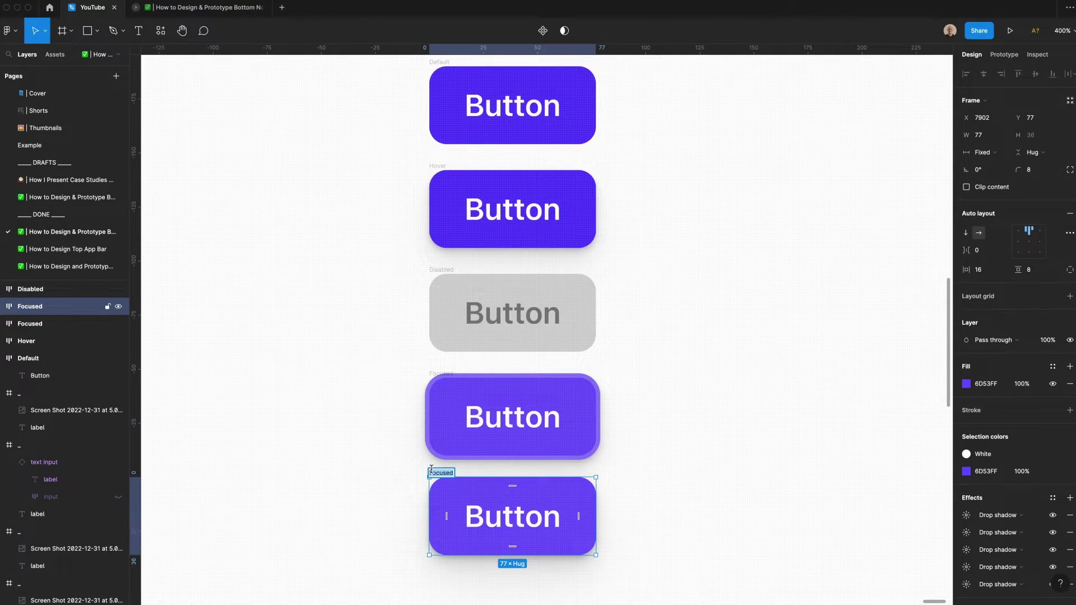
type("Pressed")
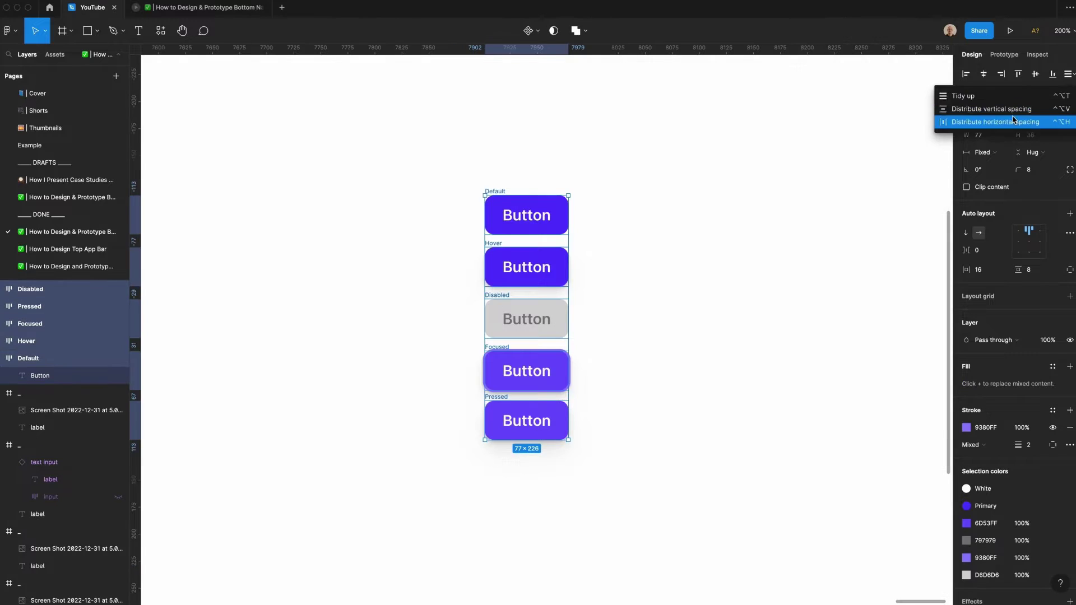
- Distribute the five button frames vertically with a spacing of 20 and duplicate the whole column beside the original
left_click(1014, 109)
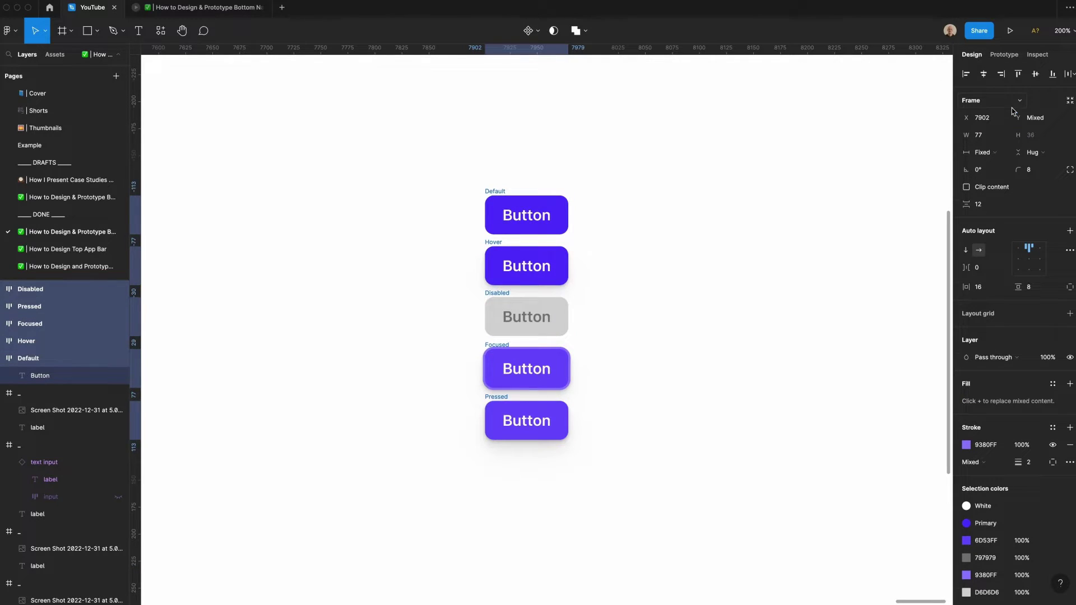
left_click(995, 207)
type("20")
key("Return")
left_click_drag(518, 274, 595, 283)
left_click(696, 175)
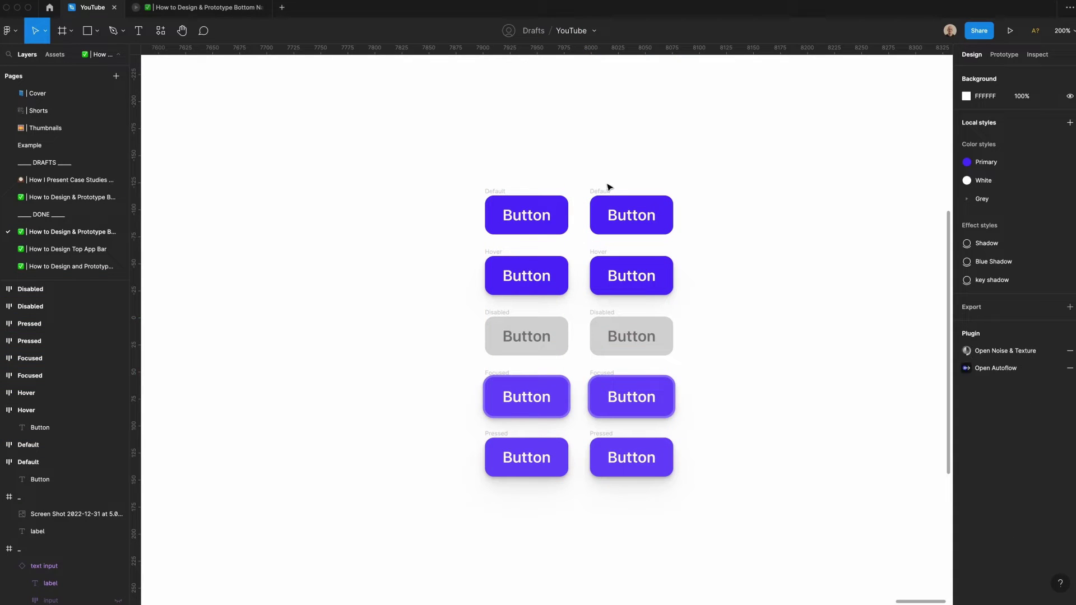
- Add a text layer reading Plus beside the button columns and set its font to Font Awesome 6 Pro
scroll(606, 175, "right", 3)
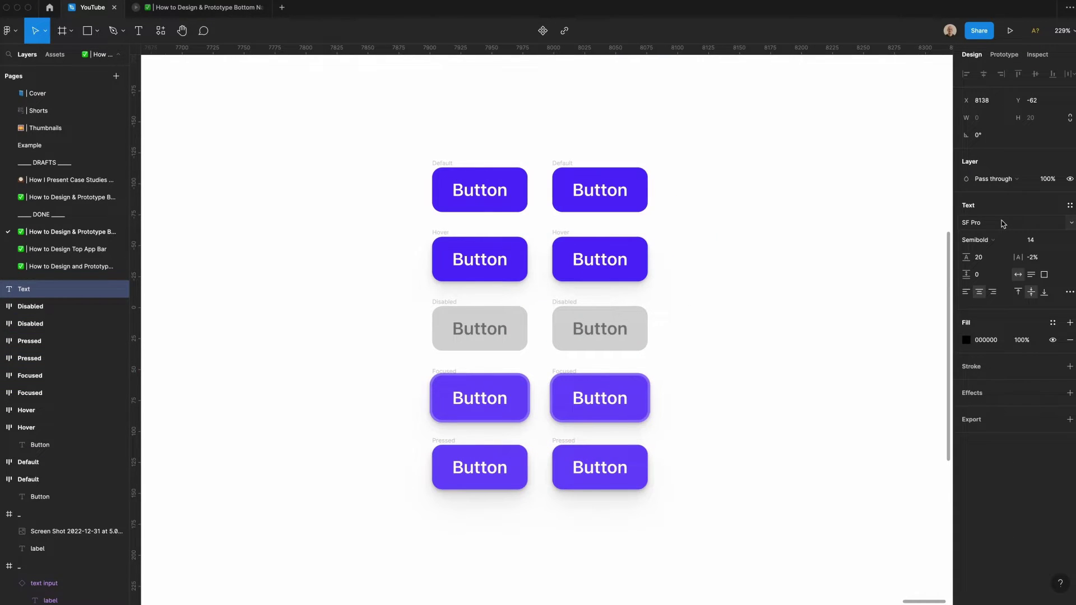
type("Plus")
key("Escape")
left_click(1025, 227)
type("Font")
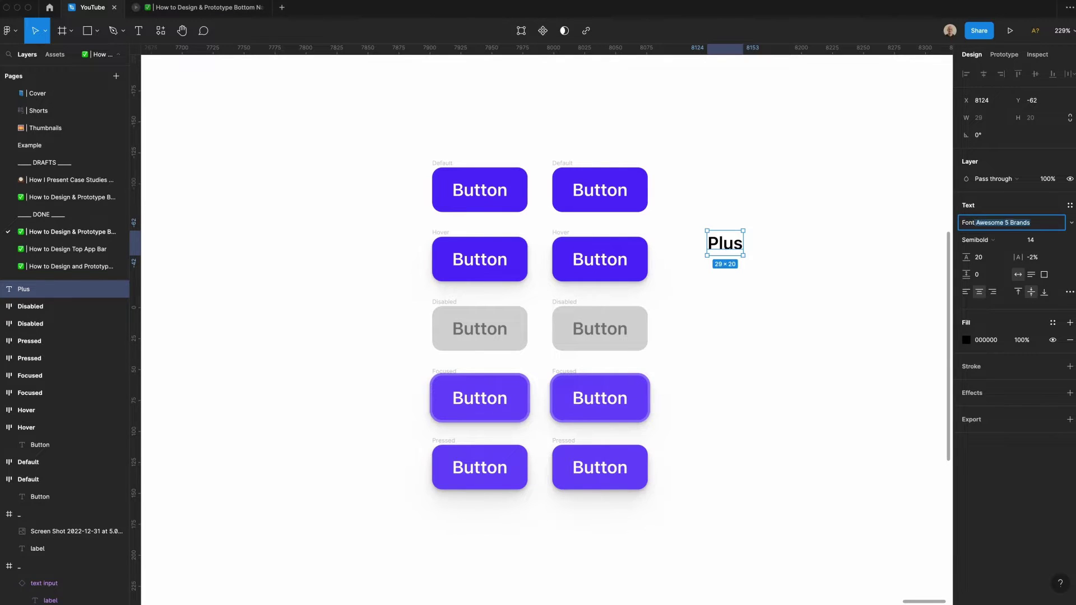
left_click(1070, 223)
left_click(1015, 285)
left_click(748, 321)
- Set the plus icon's width to 20
left_click(725, 244)
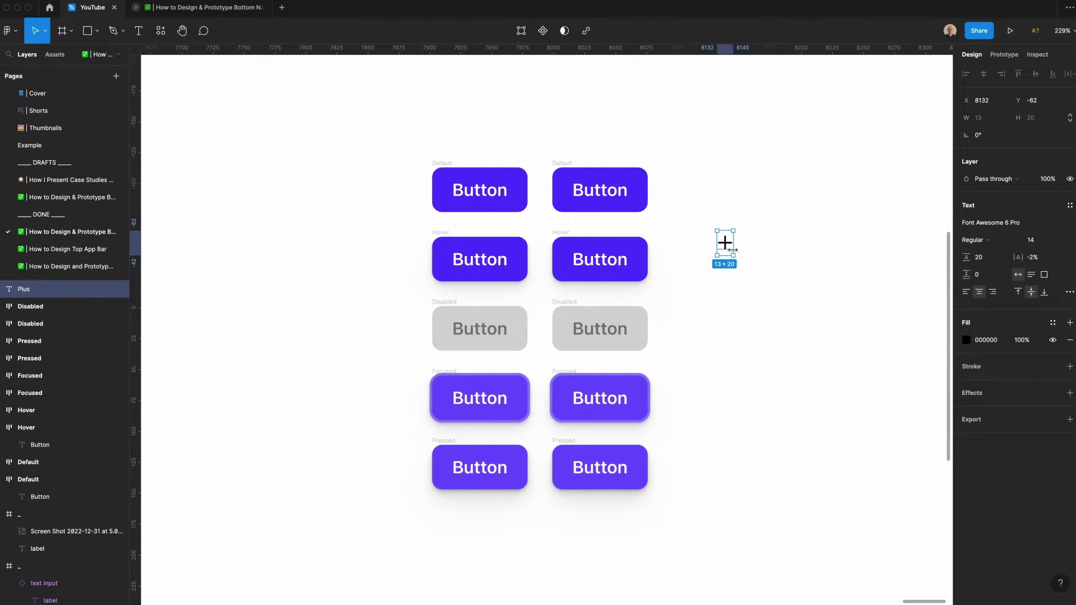
left_click_drag(733, 243, 739, 242)
left_click(992, 117)
type("20")
key("Return")
left_click(736, 286)
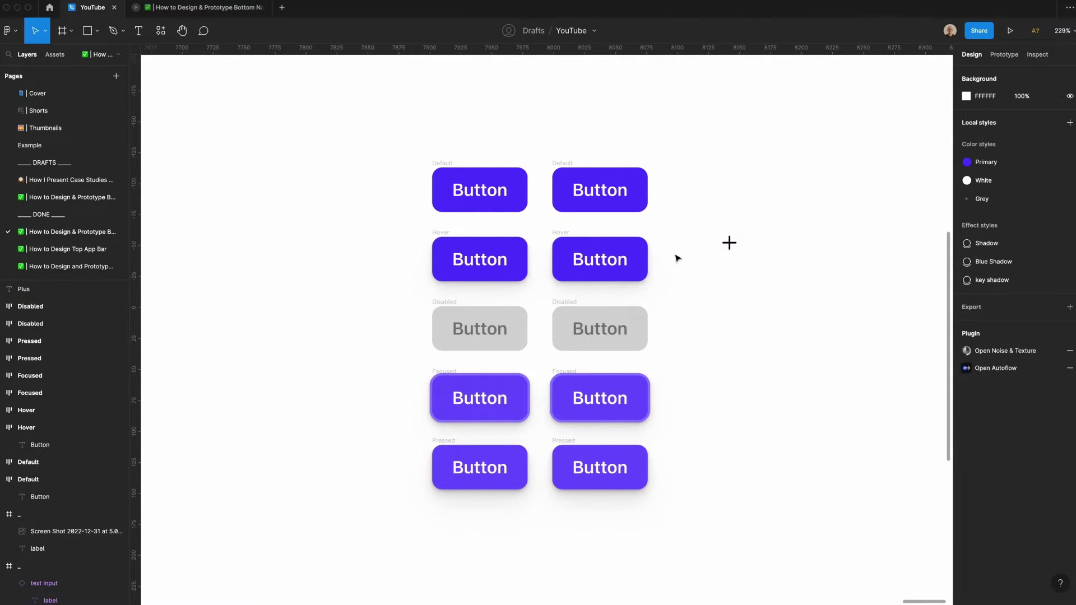
- Apply the White color style to the plus icon and set its width to 12
left_click(731, 244)
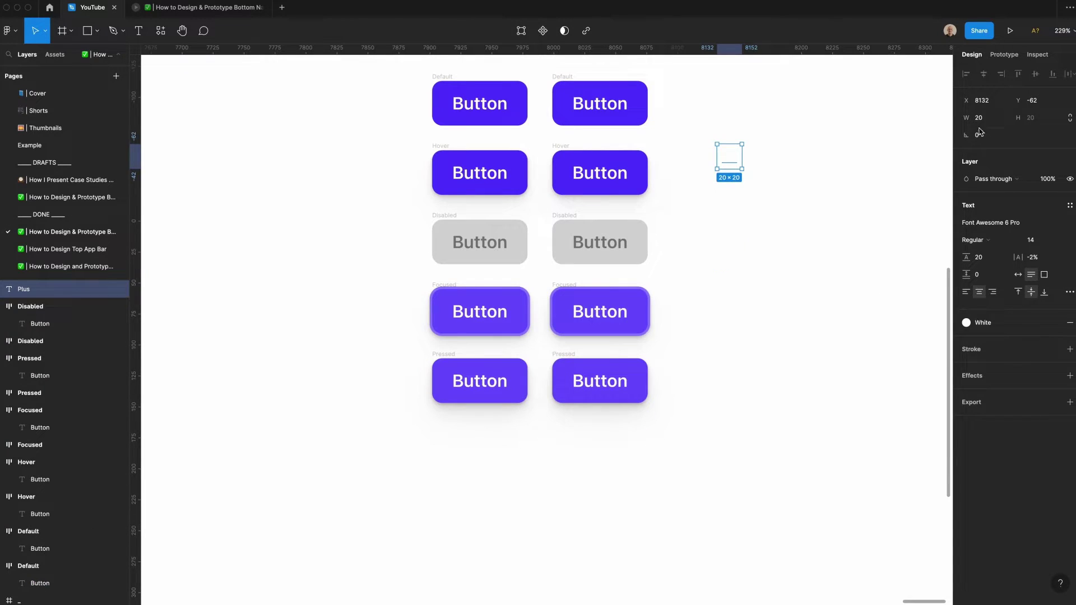
left_click(981, 125)
key("Return")
- Cut the plus icon and paste it into the second column's Default button, ahead of the label
key("ctrl+x")
left_click(556, 82)
key("ctrl+v")
- Set the auto layout spacing between items in the Default icon button to 8
left_click(557, 82)
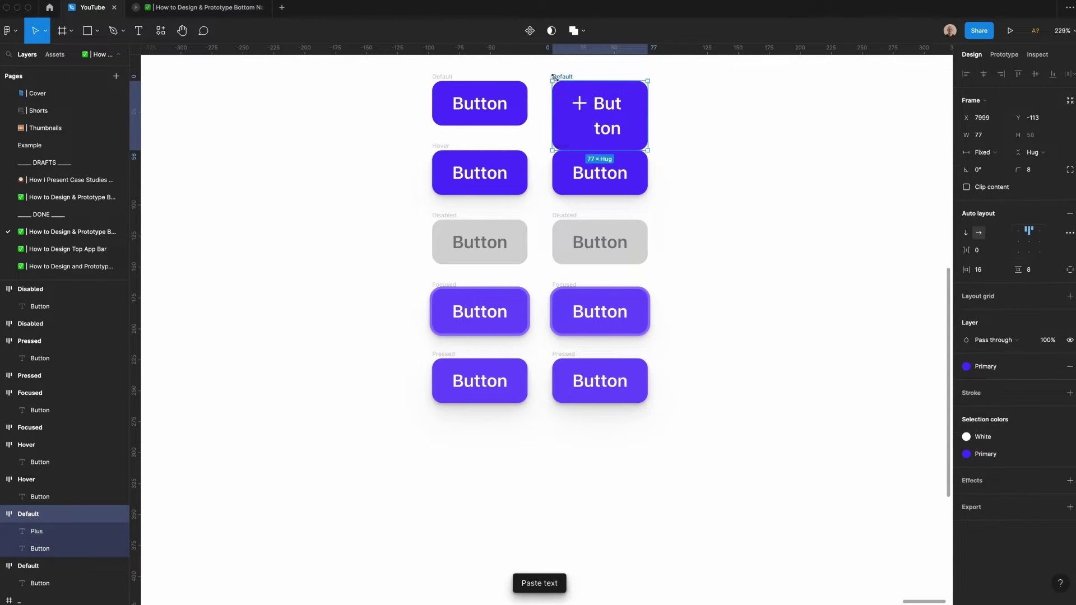
left_click(986, 252)
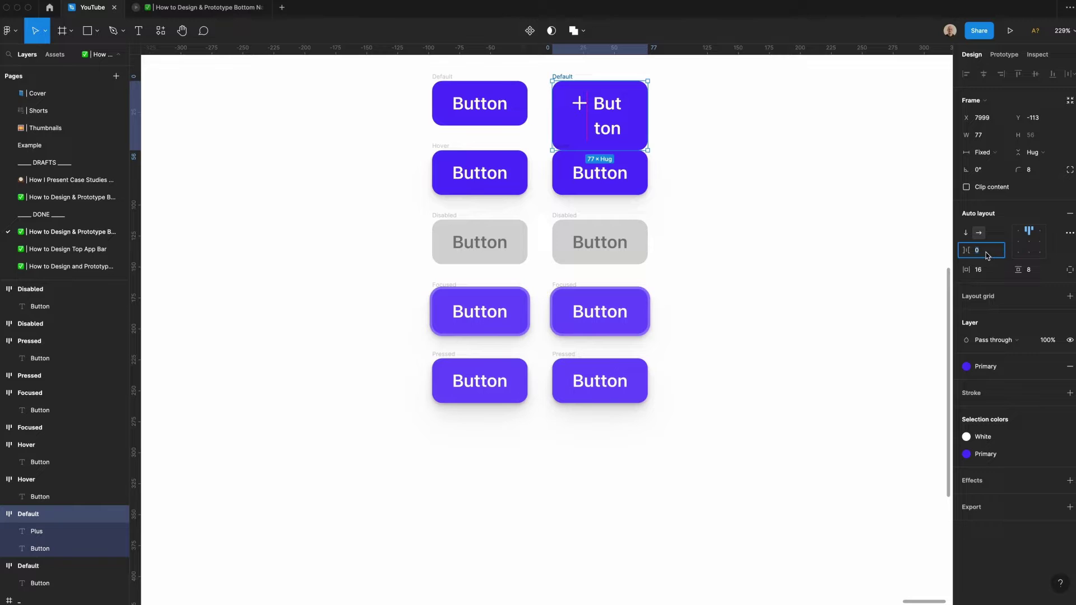
type("8")
key("Return")
- Make the Default icon button's label hug its contents and set the button's width to 97
left_click_drag(648, 131, 691, 131)
left_click(630, 105)
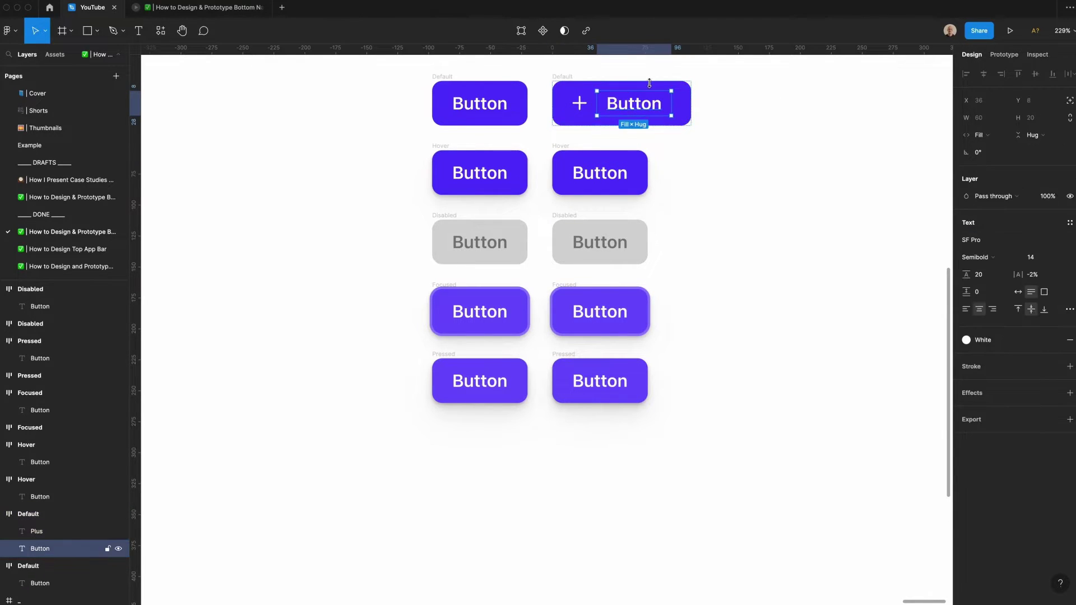
left_click(1018, 291)
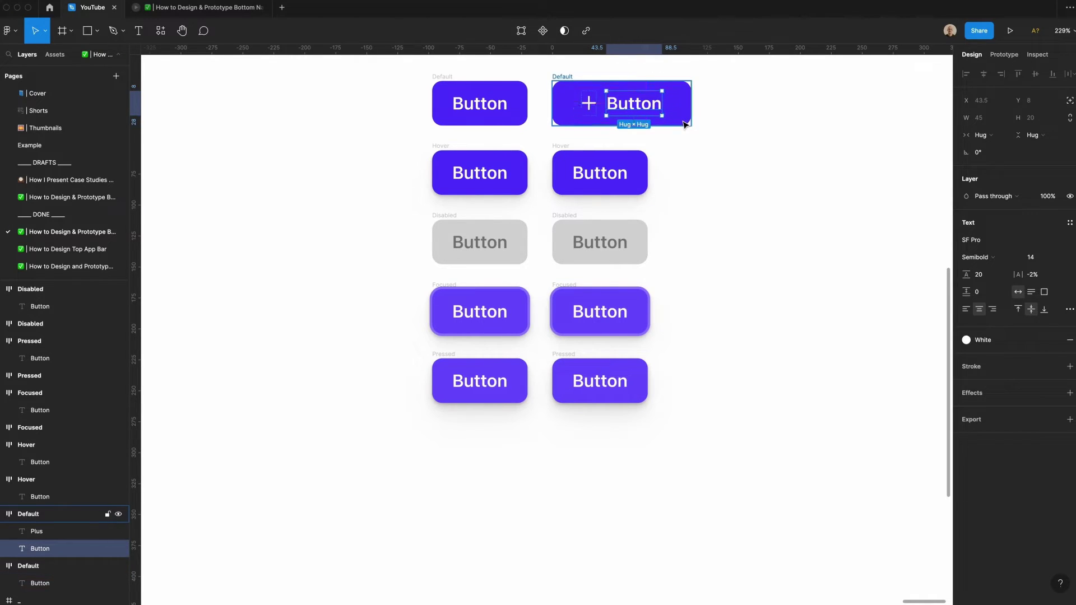
left_click(685, 123)
left_click(981, 135)
type("92")
key("Return")
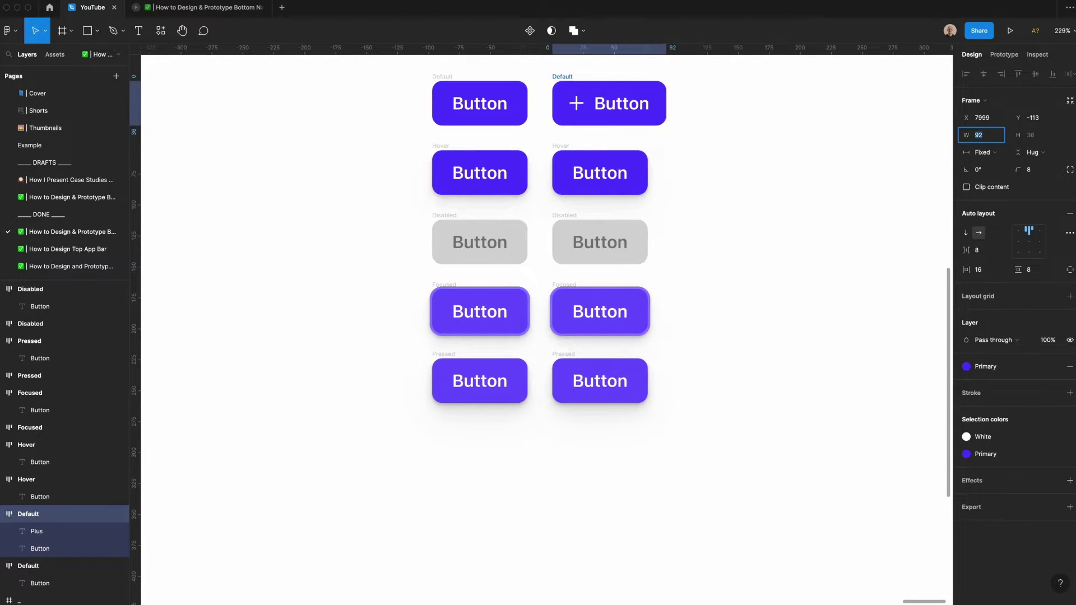
key("Up")
key("Up")
key("Up")
key("Up")
key("Up")
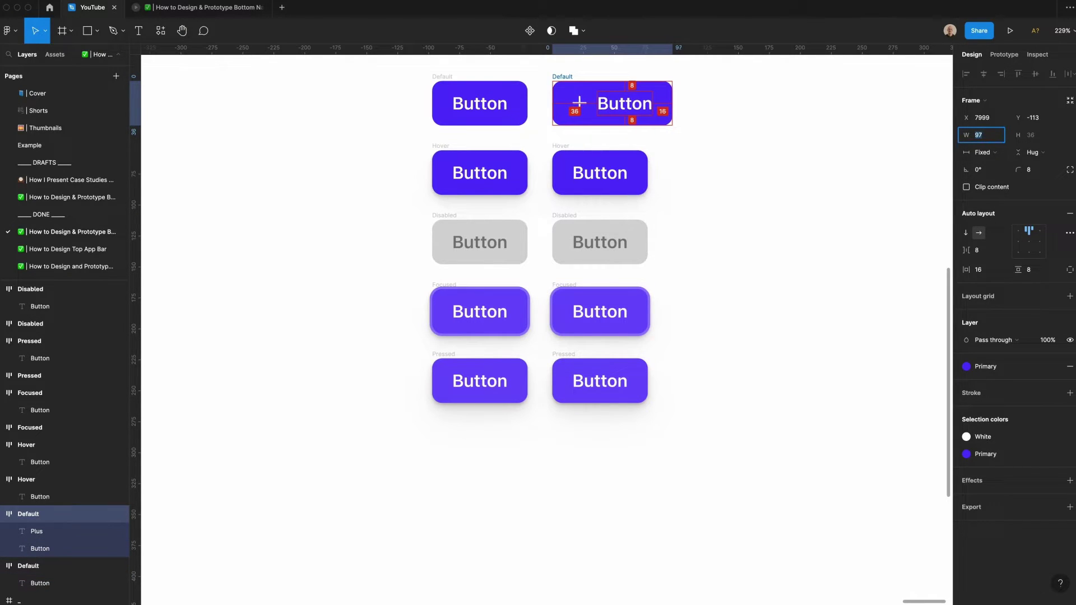
- Set the Default icon button's label to fill the container horizontally
left_click(818, 195)
left_click(624, 103)
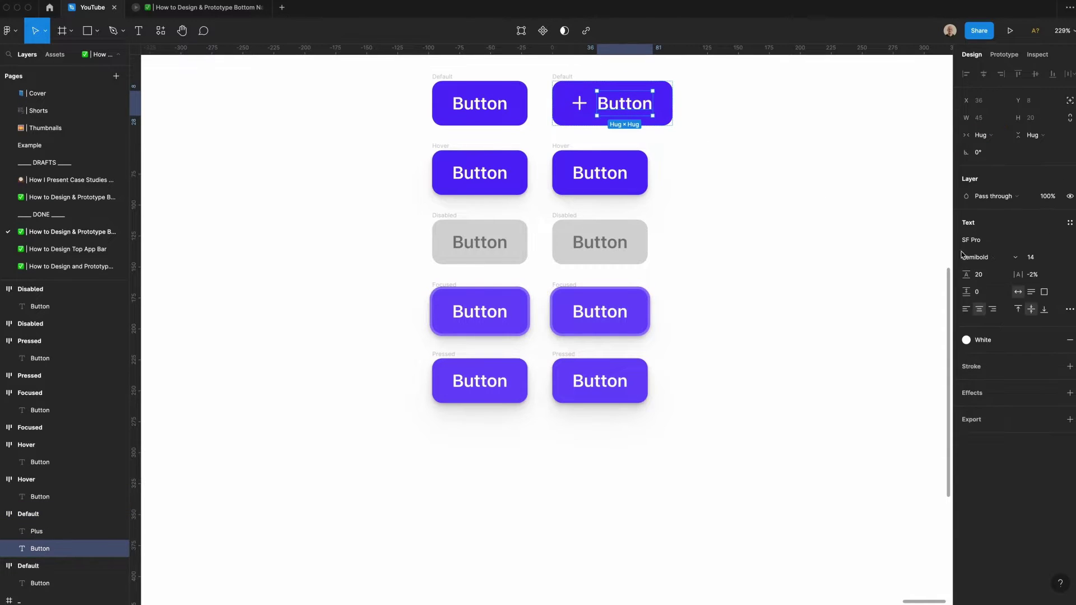
left_click(989, 135)
left_click(991, 147)
left_click(579, 105)
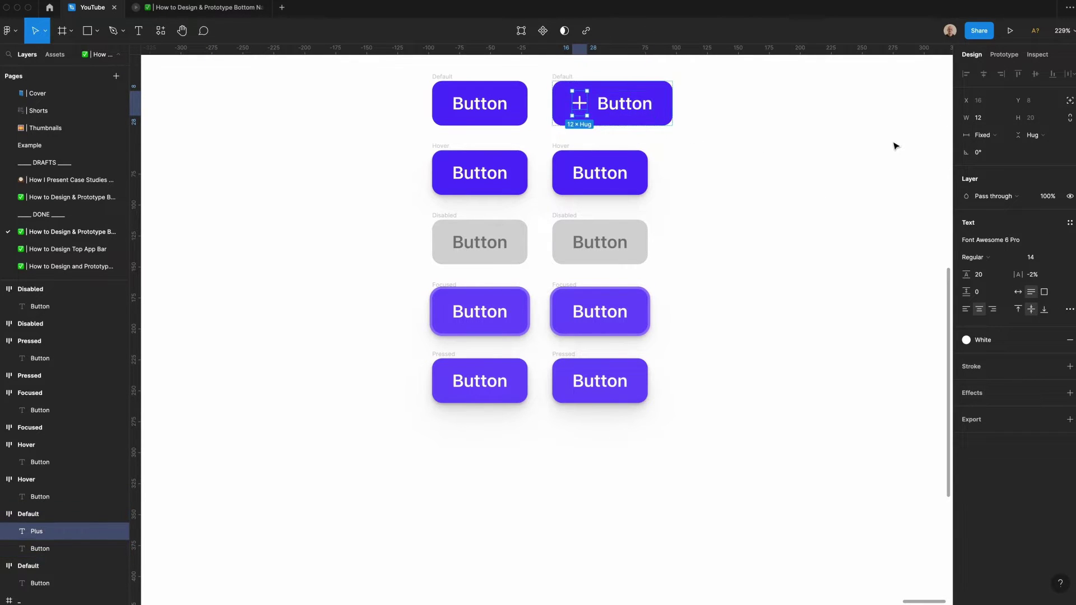
left_click(781, 158)
- Move the second column's Hover button aside to X 8163 and put a copy of the Default icon button in its place
left_click_drag(570, 161, 773, 161)
left_click_drag(572, 80, 576, 146)
- Paste the displaced Hover button's properties onto the copied icon button and rename that copy Hover
left_click(802, 173)
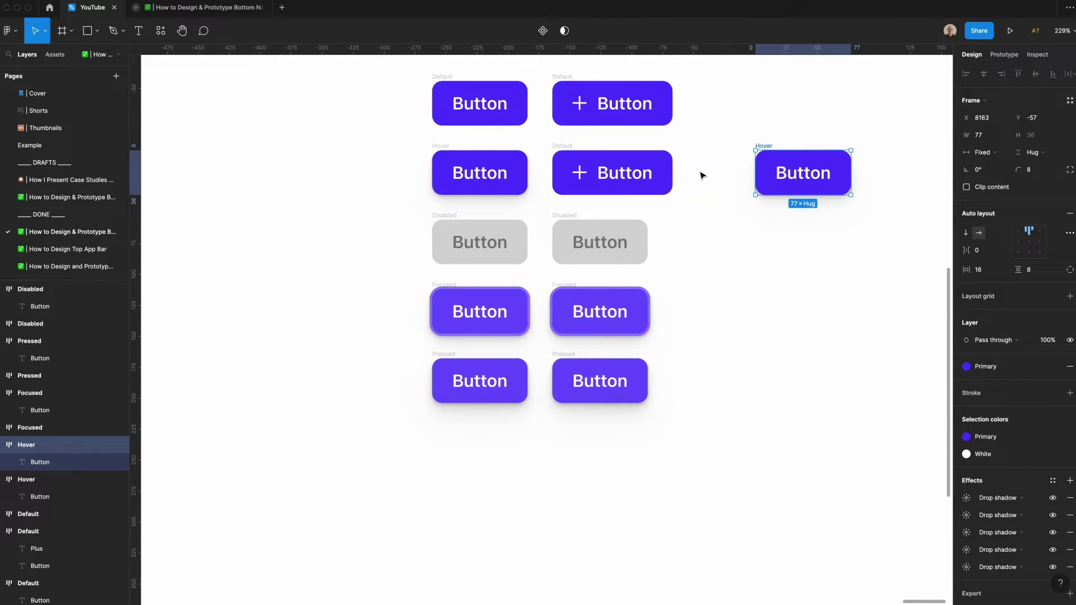
left_click(559, 147)
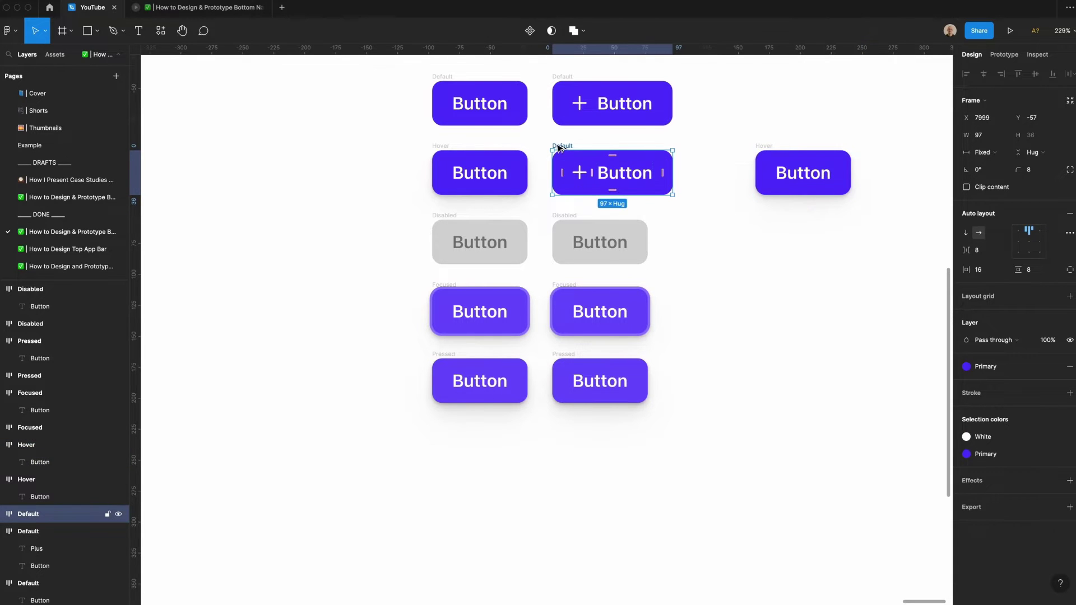
key("super+alt+v")
double_click(553, 146)
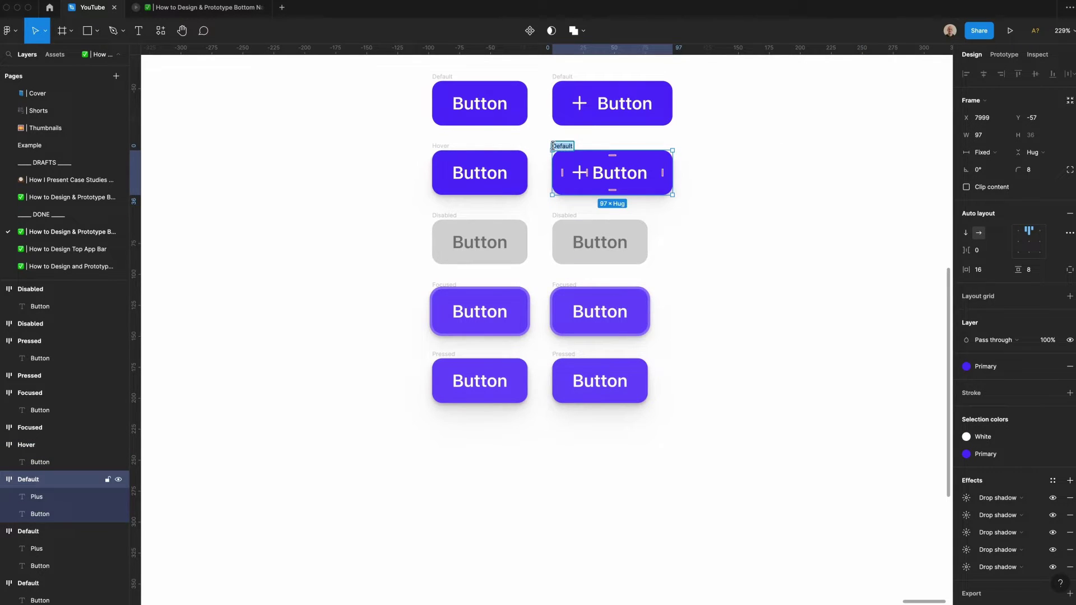
type("Hover")
- Copy the plus icon into the second column's Disabled button ahead of the label and match the Default icon button's item spacing
left_click(579, 173)
key("super+c")
left_click(570, 217)
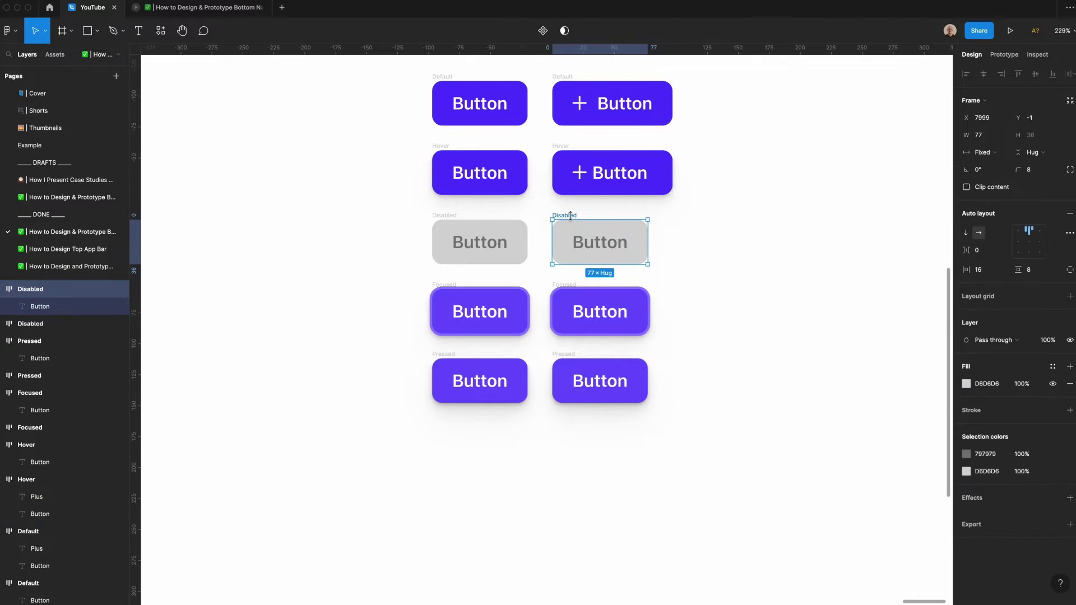
key("super+v")
key("Left")
left_click(993, 255)
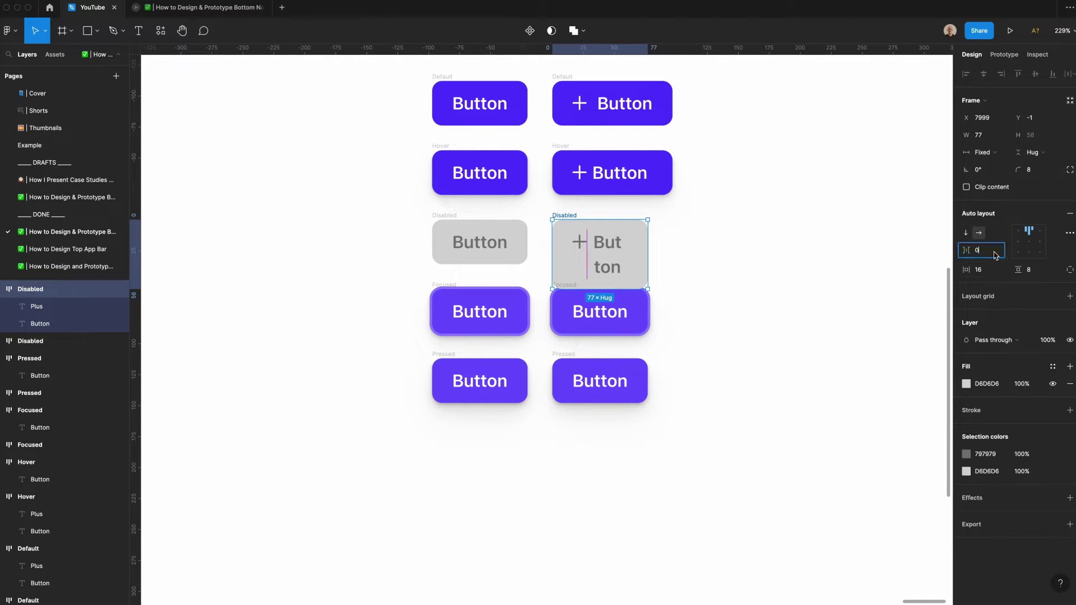
- Copy the Hover button's plus icon into the second column's Focused and Pressed buttons, ahead of their labels
left_click(579, 173)
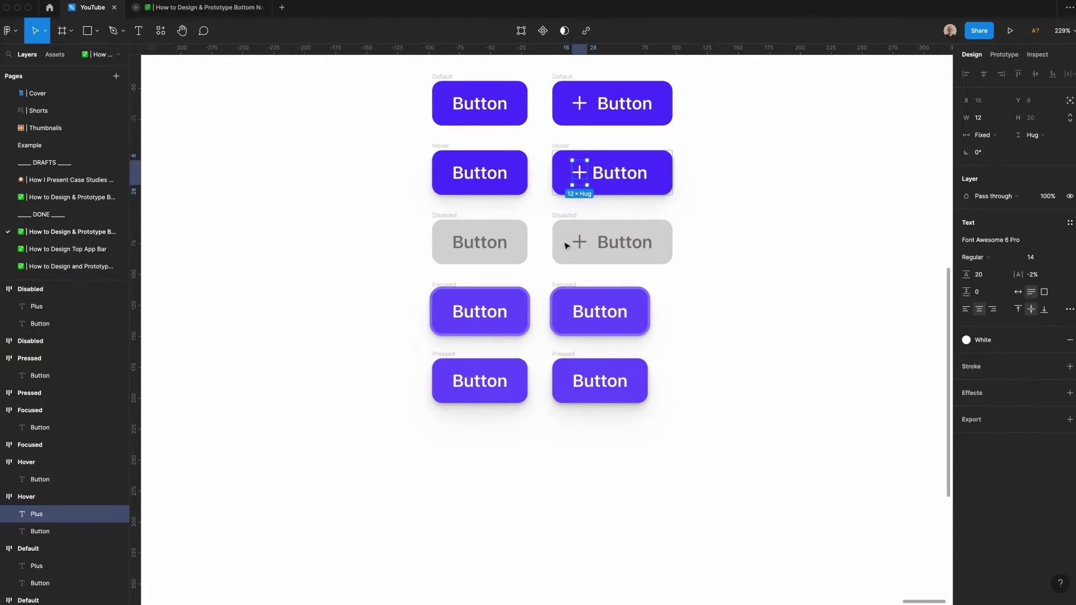
key("super+c")
left_click(560, 285)
key("super+v")
key("Left")
key("Escape")
key("super+v")
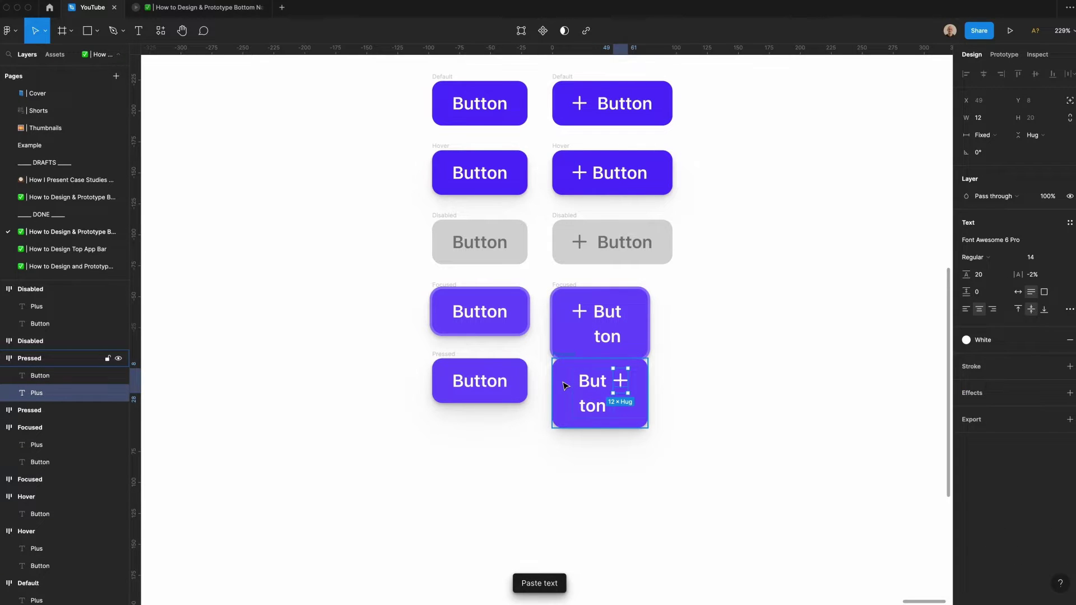
key("Left")
key("Escape")
- Widen the Focused and Pressed icon buttons together to match the width of the icon buttons above
left_click(576, 286)
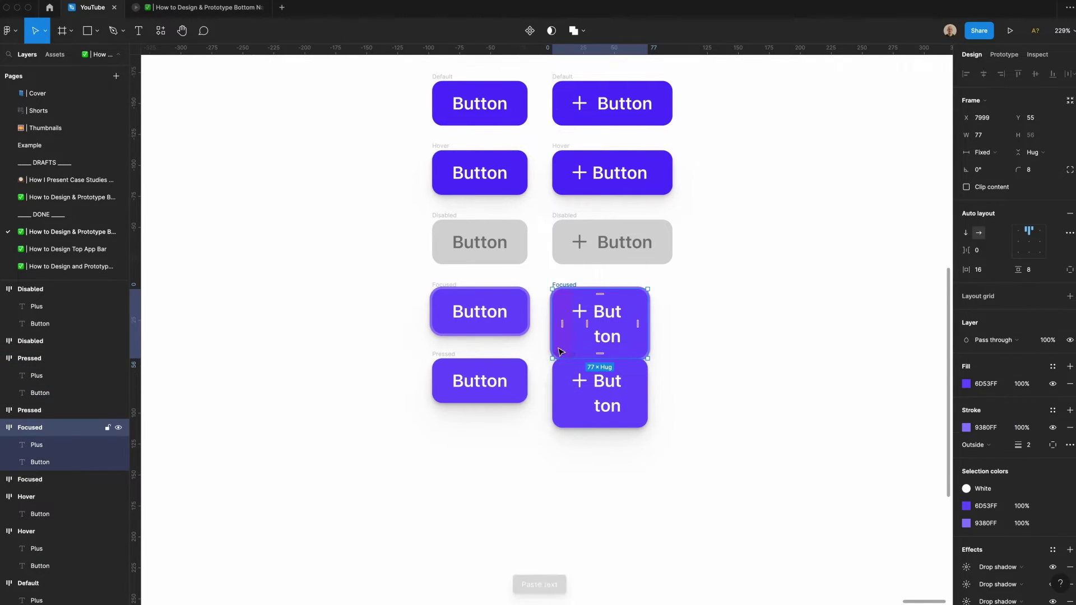
left_click(566, 357, "shift")
left_click_drag(648, 378, 672, 379)
left_click(750, 359)
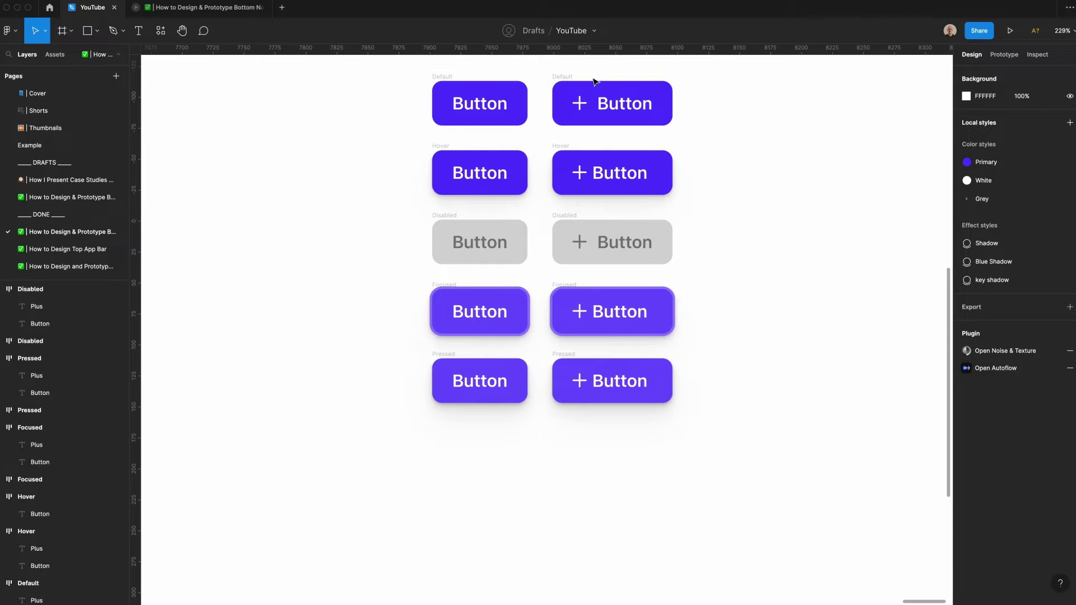
- Try replacing the plus icon in the Pressed button with a shopping-cart icon
double_click(577, 384)
type("shopping-c")
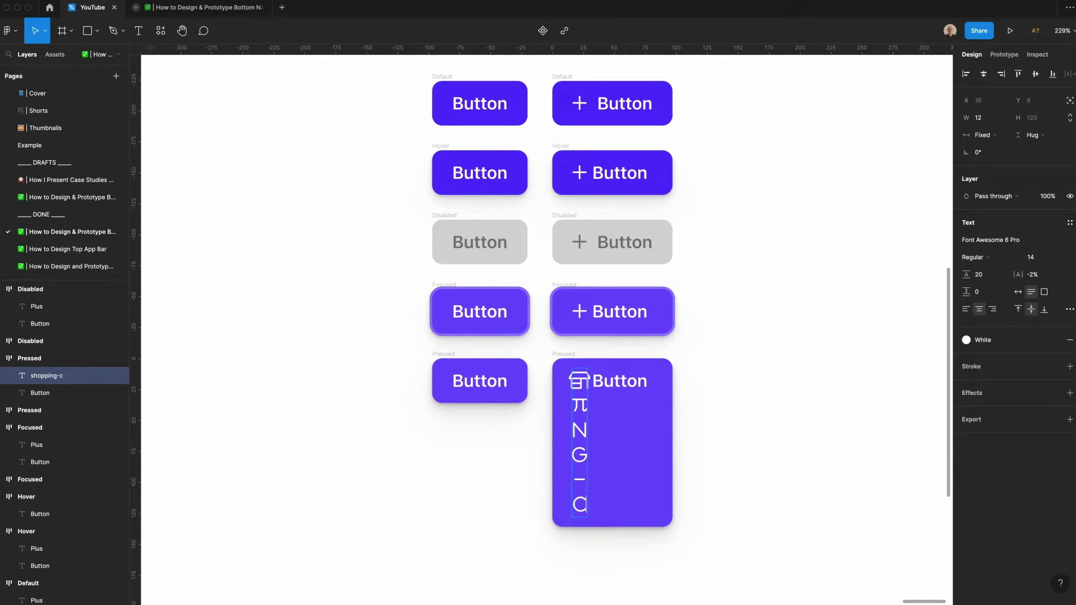
type("art")
key("Escape")
key("super+z")
left_click(620, 440)
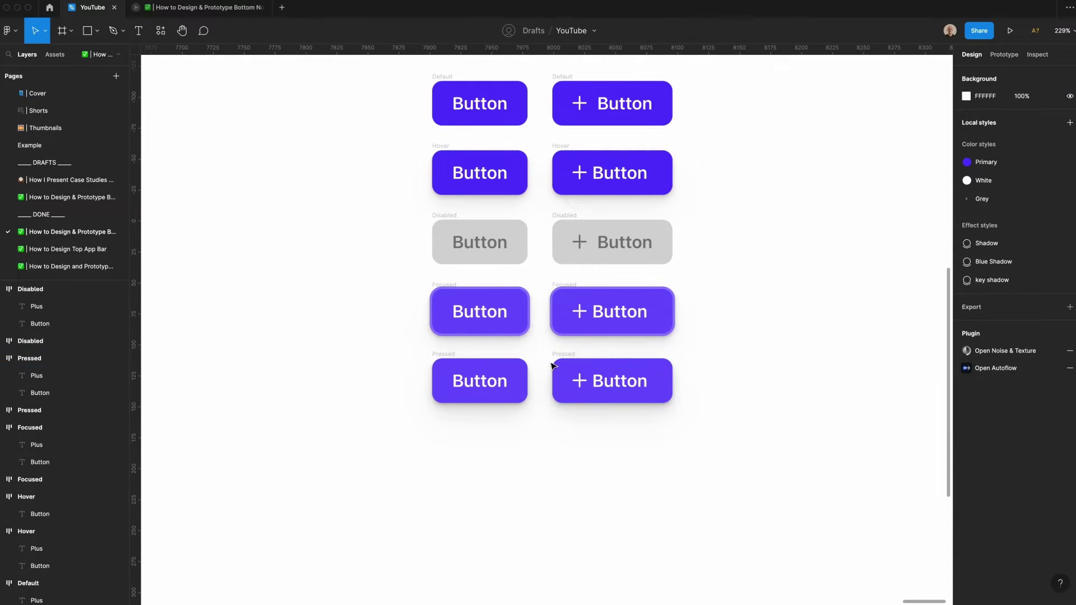
- Select the plus icons in all five icon buttons and increase their width together
left_click_drag(561, 370, 579, 308)
left_click(572, 251, "ctrl+shift")
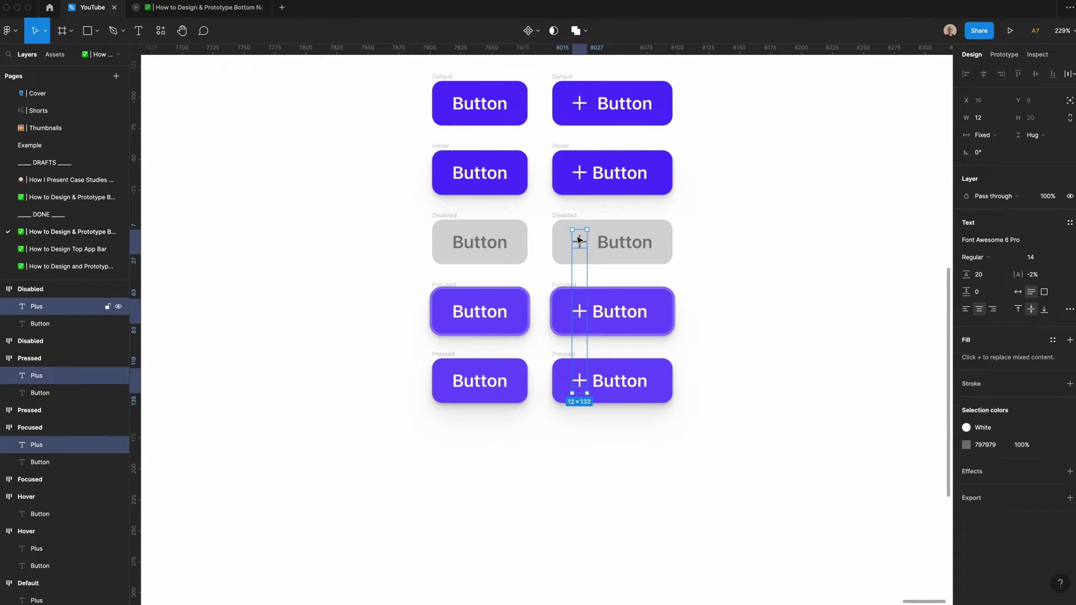
left_click(579, 172, "ctrl+shift")
left_click(579, 103, "ctrl+shift")
left_click(981, 118)
key("Return")
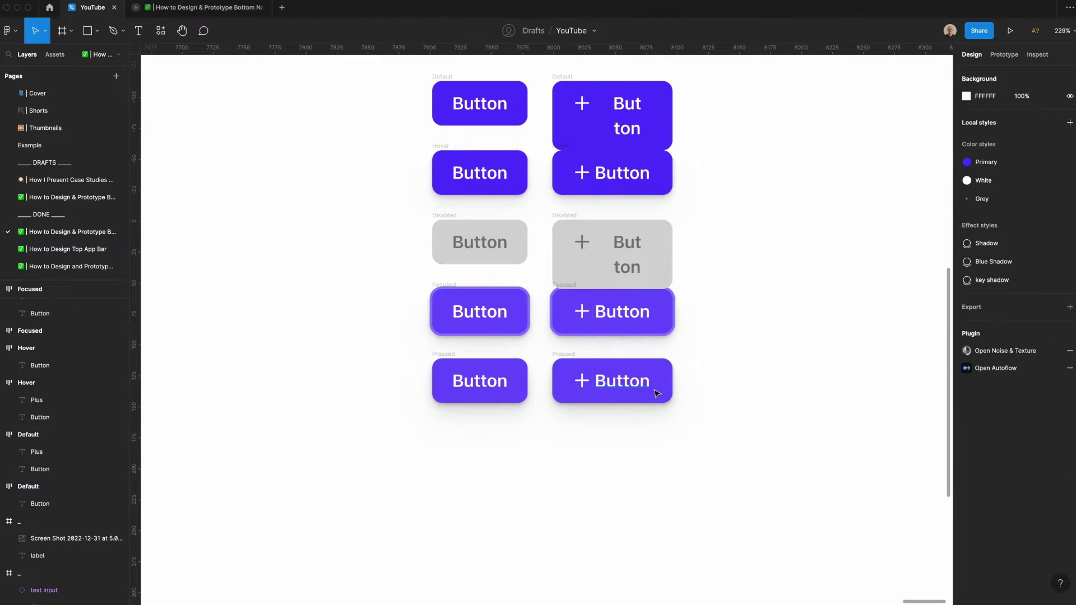
- Select all five icon buttons in the second column and set their shared width to 101
left_click_drag(704, 423, 542, 70)
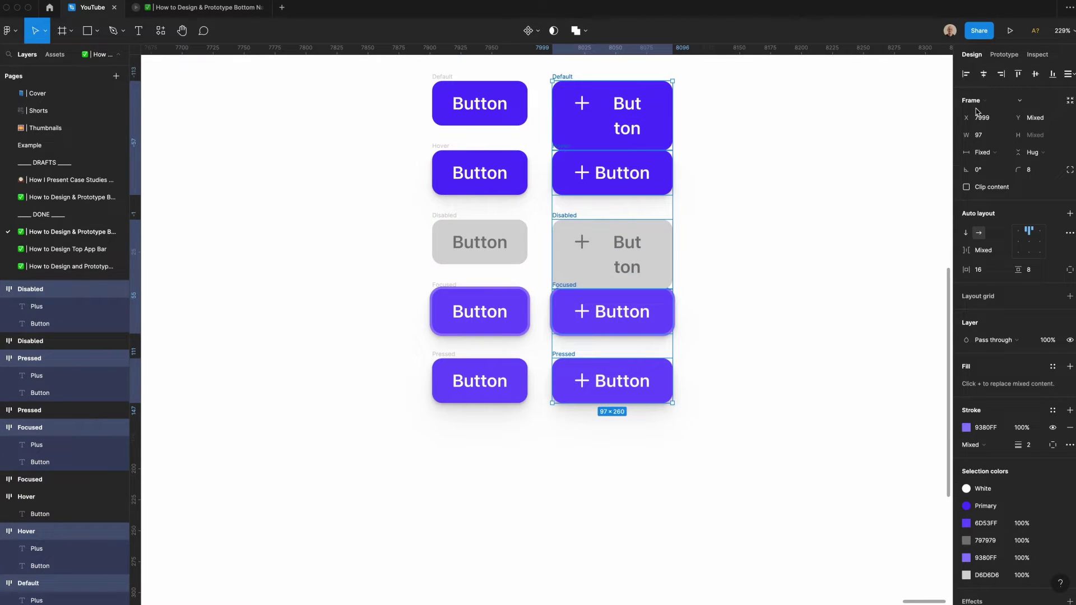
left_click(979, 140)
key("Up")
key("Up")
key("Up")
key("Up")
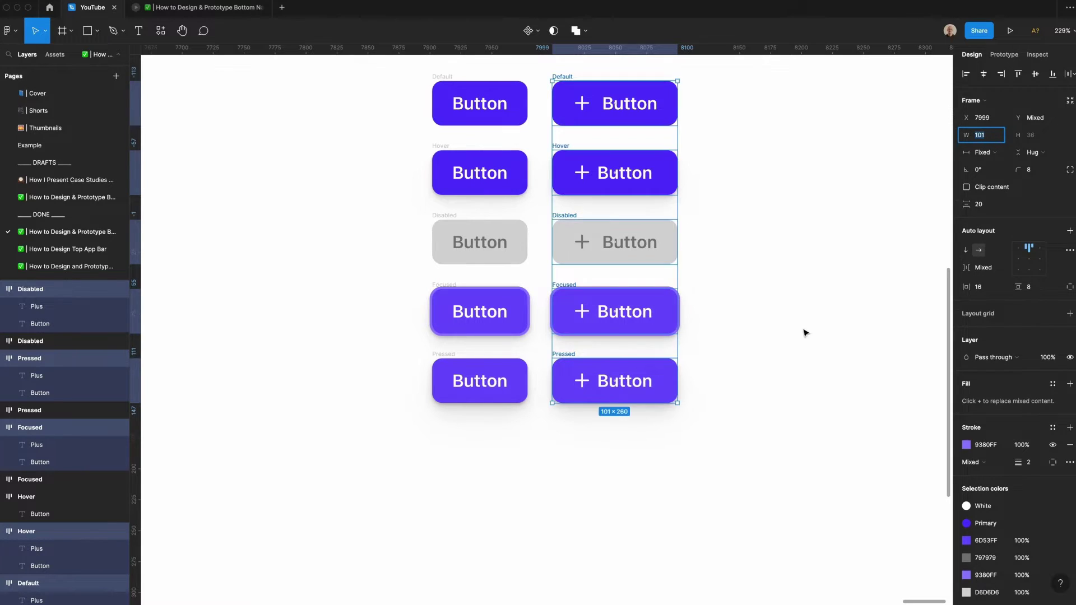
left_click(769, 358)
- Select the labels in all five icon buttons and even out their spacing from the plus icons
left_click(614, 373, "super")
left_click(612, 317, "shift+super")
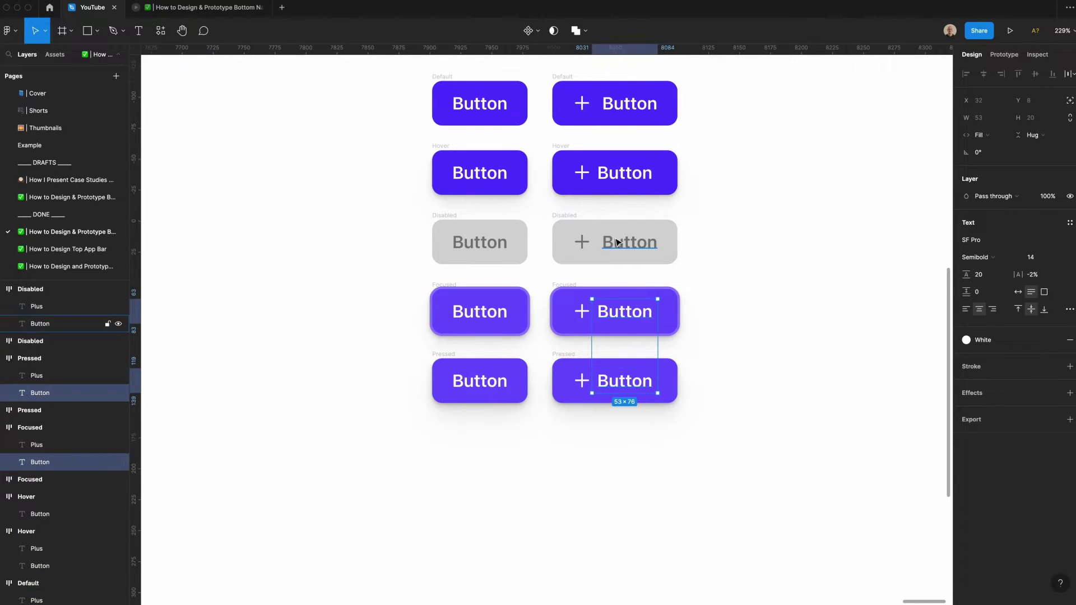
left_click(616, 242, "shift+super")
left_click(621, 181, "shift+super")
left_click(635, 99, "shift+super")
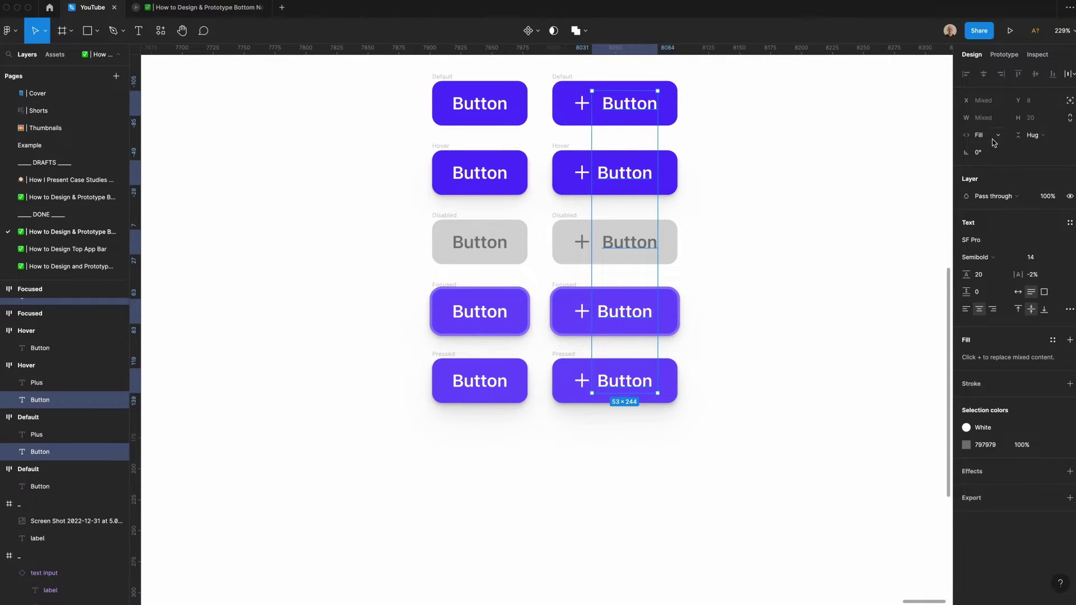
left_click(815, 223)
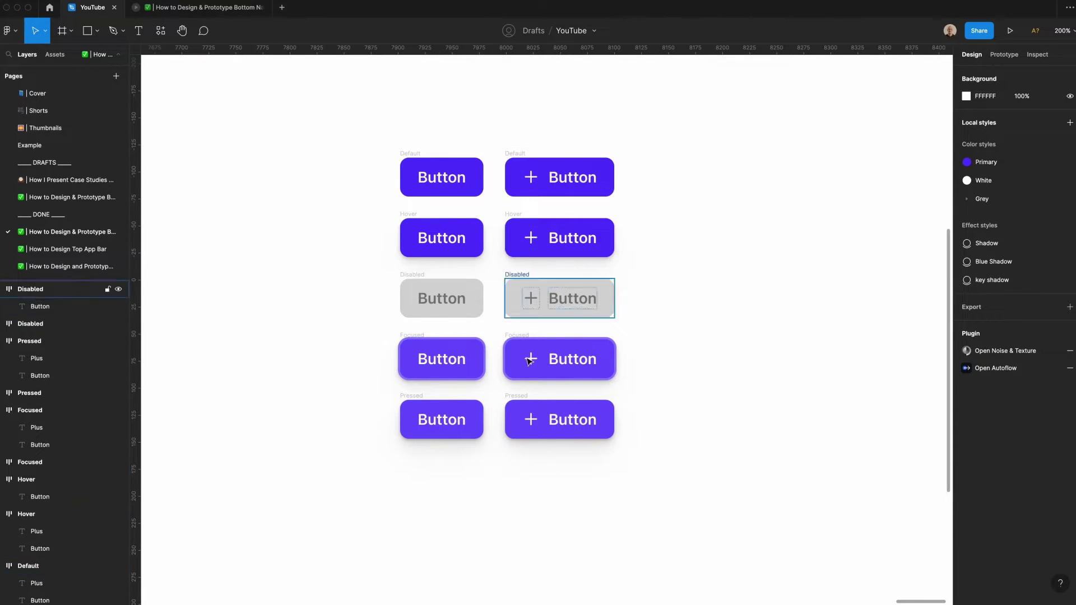
- Combine all ten buttons into one component set and name it Button
key("super+a")
left_click(582, 30)
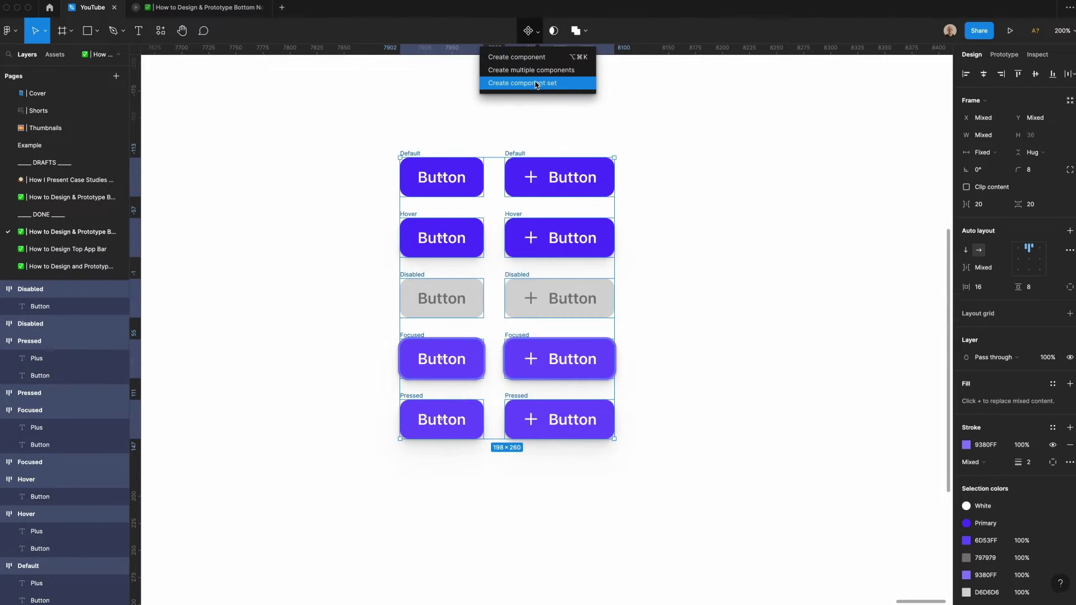
left_click(548, 84)
left_click(998, 197)
type("Button")
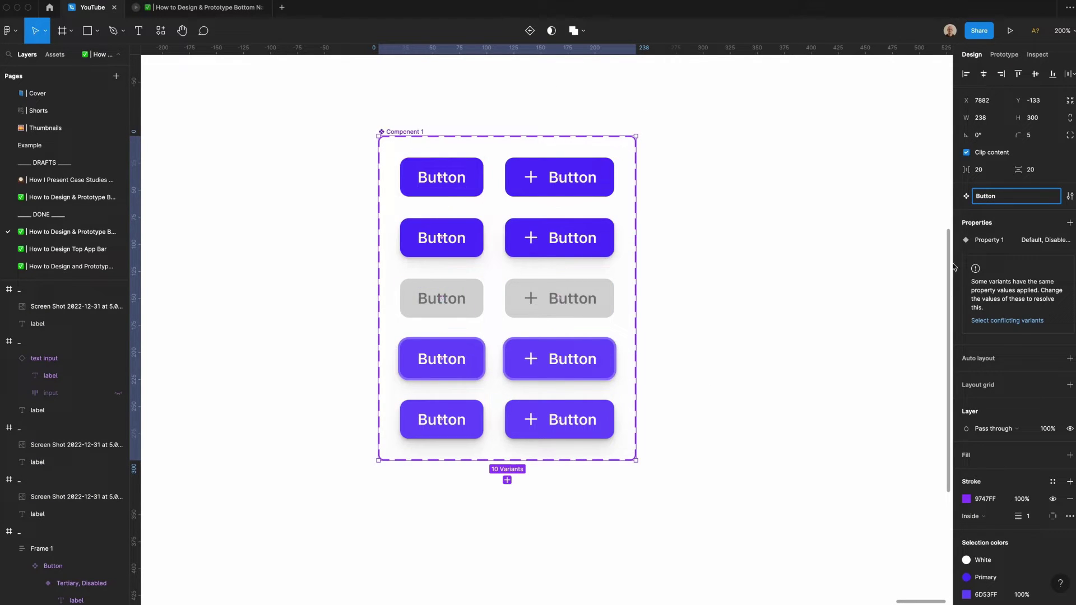
- Rename the component set's Property 1 to State
double_click(981, 241)
type("State")
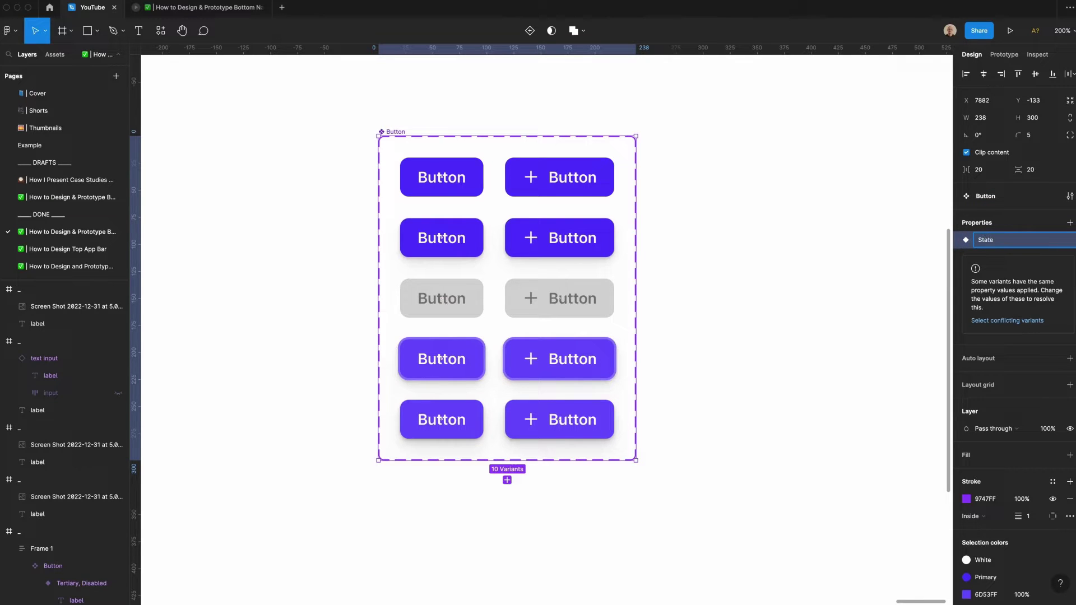
key("Return")
- Add a variant property named Icon with the value False to the Button component set
left_click(1069, 222)
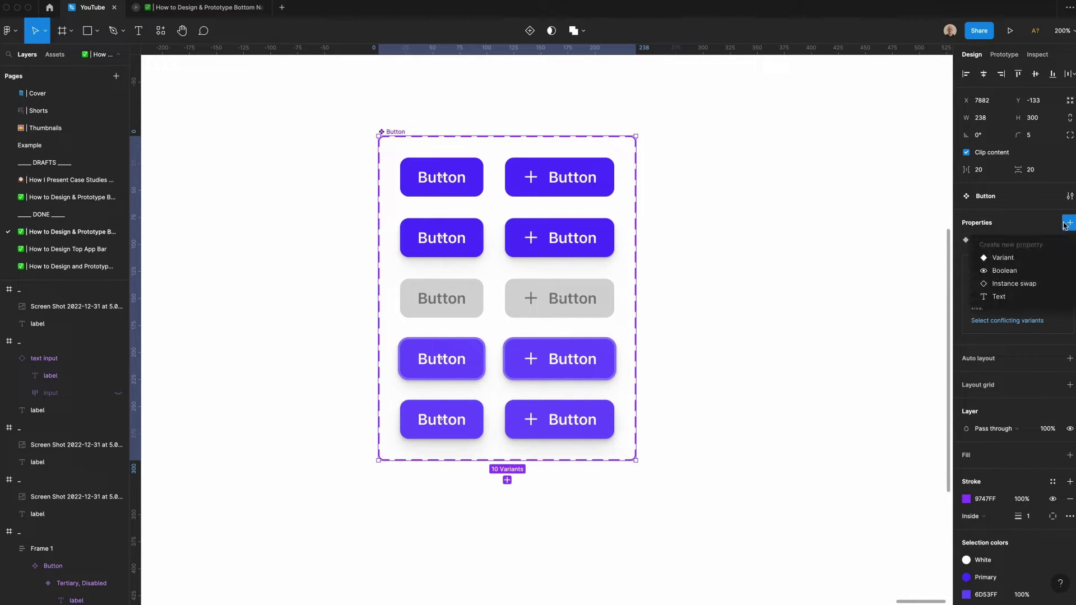
left_click(1003, 258)
type("Icon")
key("Tab")
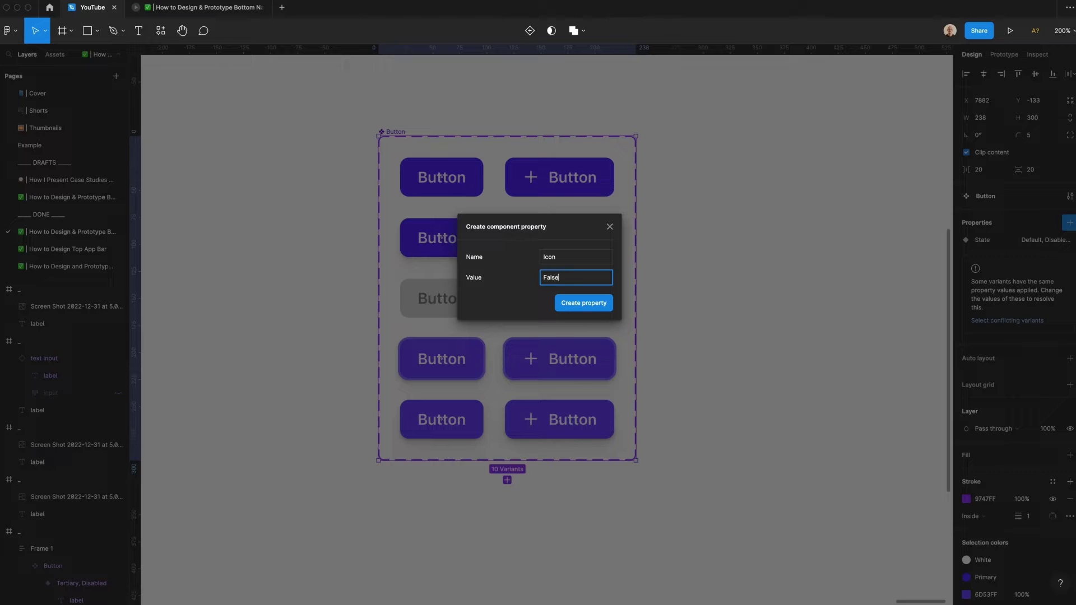
key("Return")
- Set the Icon property to True for the five variants that have a plus icon
left_click_drag(586, 502, 546, 171)
left_click(1036, 310)
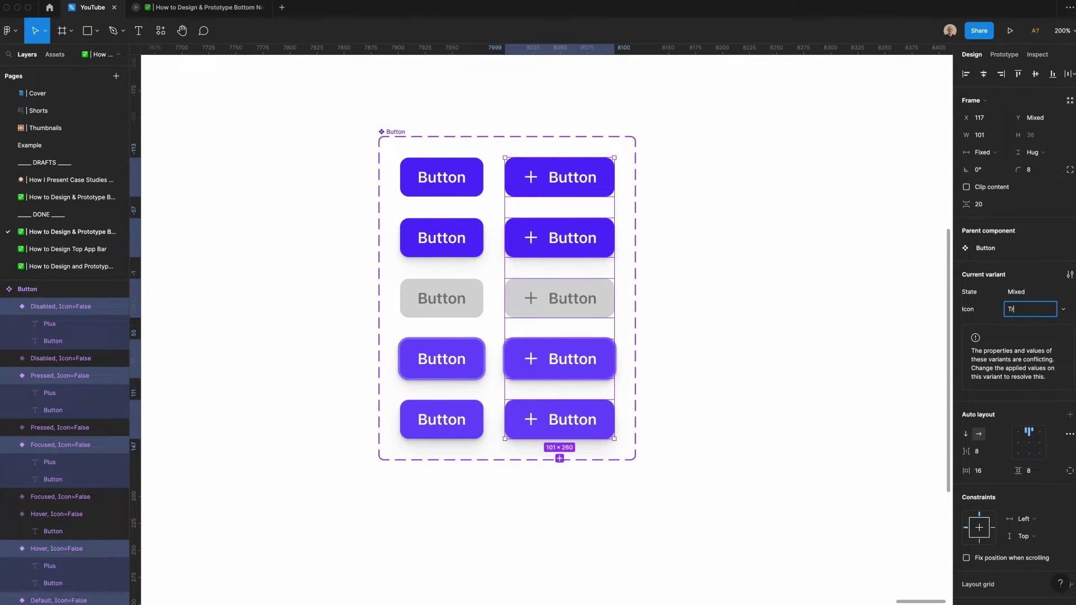
key("Return")
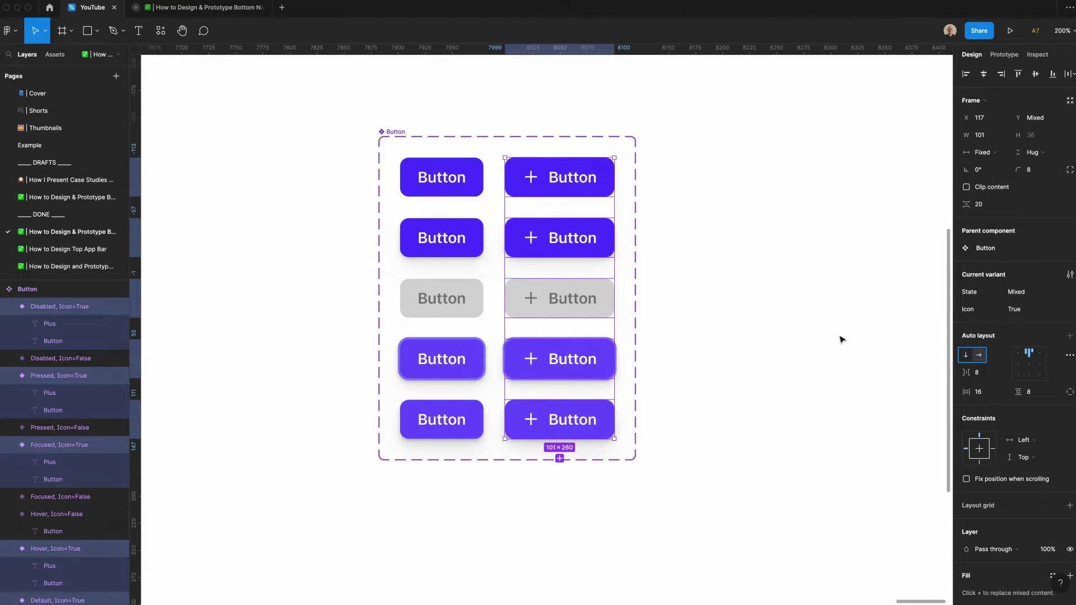
left_click(840, 339)
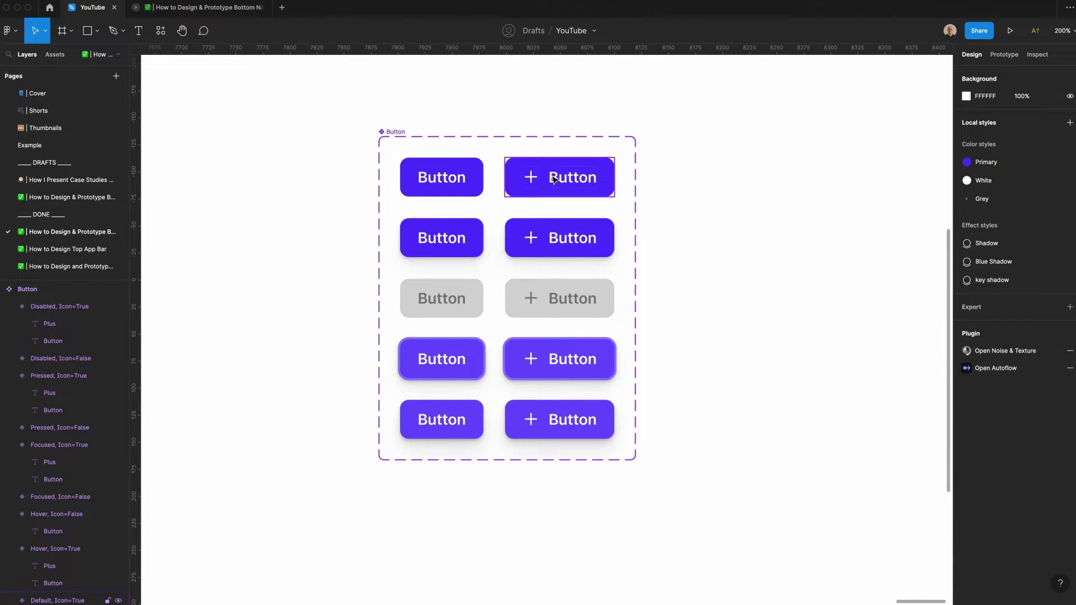
- Place a copy of the Default icon button beside the component set and try out its properties
left_click(553, 180)
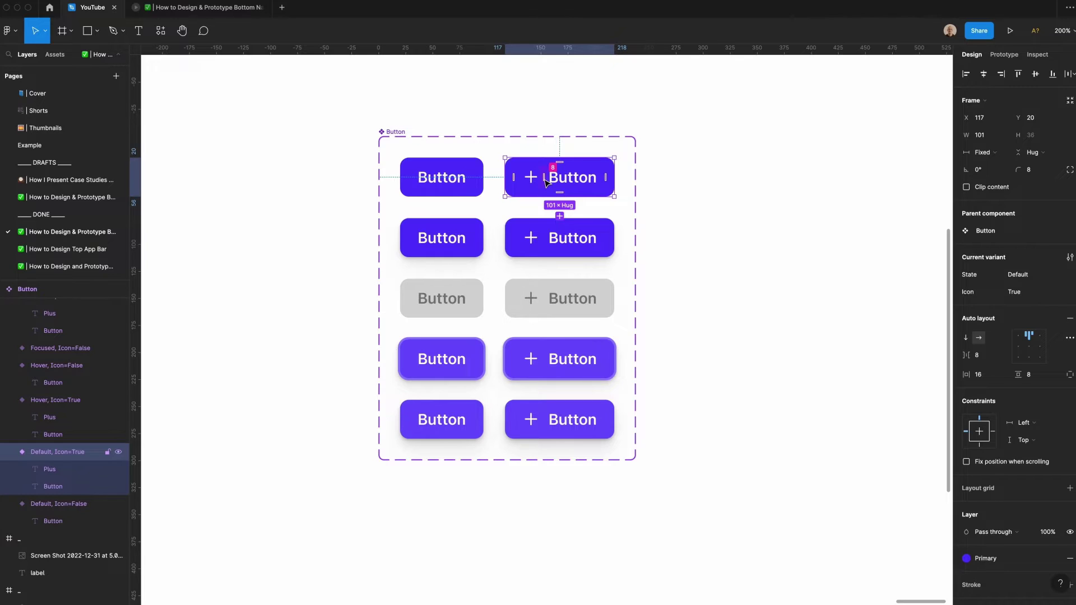
left_click_drag(547, 180, 767, 189)
left_click(1020, 248)
left_click(1022, 247)
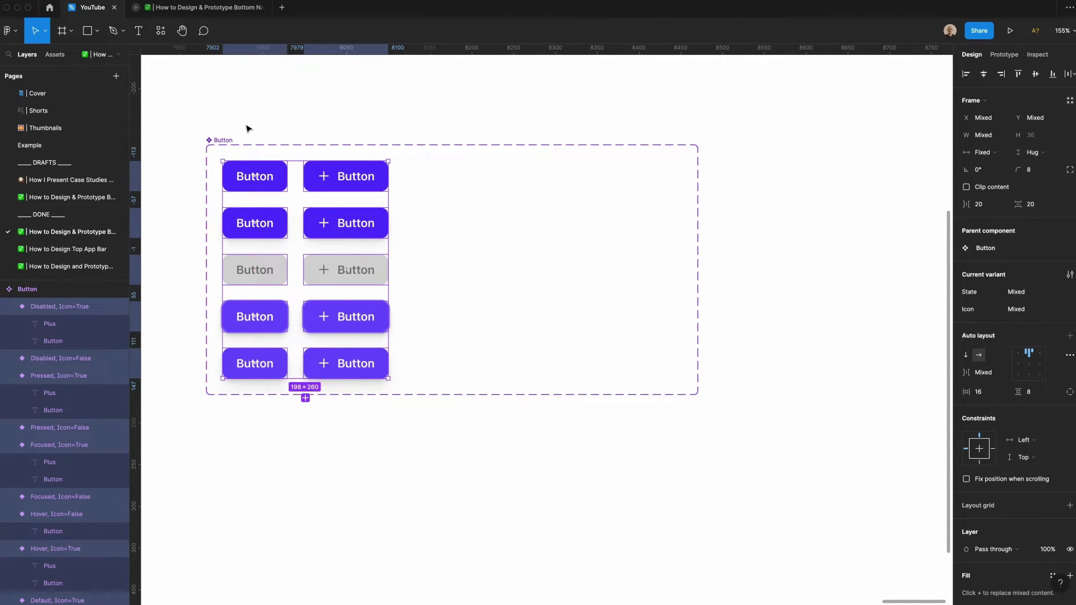
- Duplicate the ten variants beside the originals and restyle the two copied Default buttons with a 2 px Primary outline, no fill and Primary labels
key("ctrl+d")
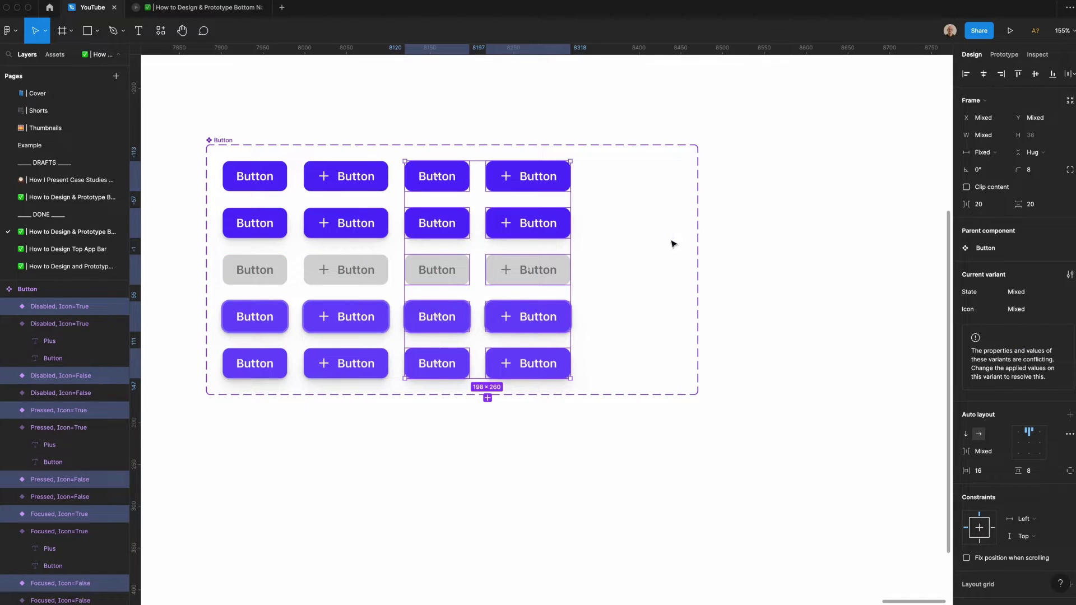
left_click(441, 190)
left_click(519, 186, "shift")
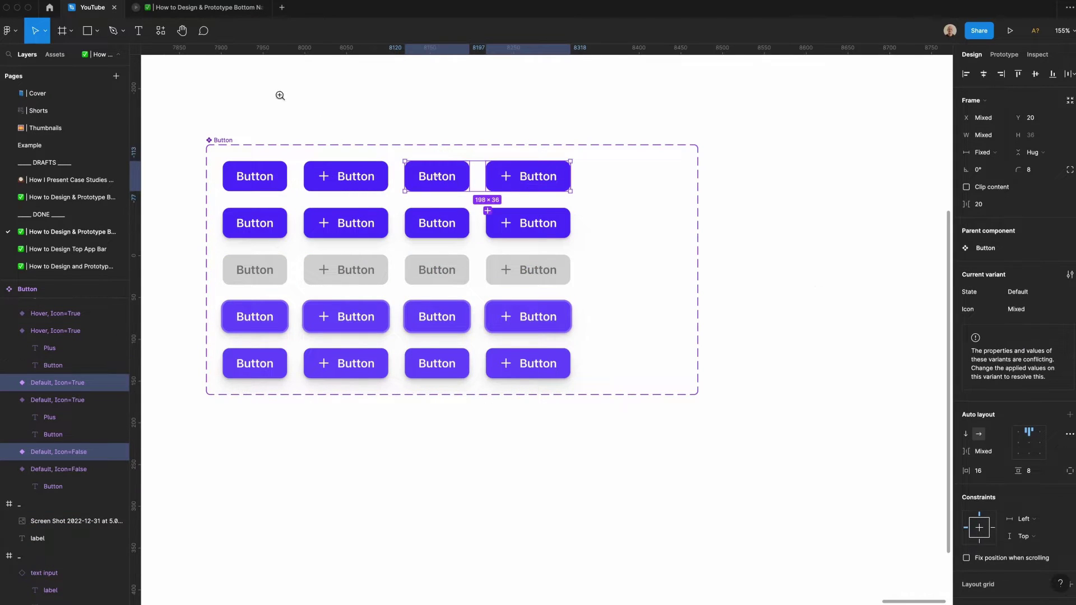
left_click_drag(179, 120, 695, 456)
scroll(1023, 523, "down", 4)
key("shift+x")
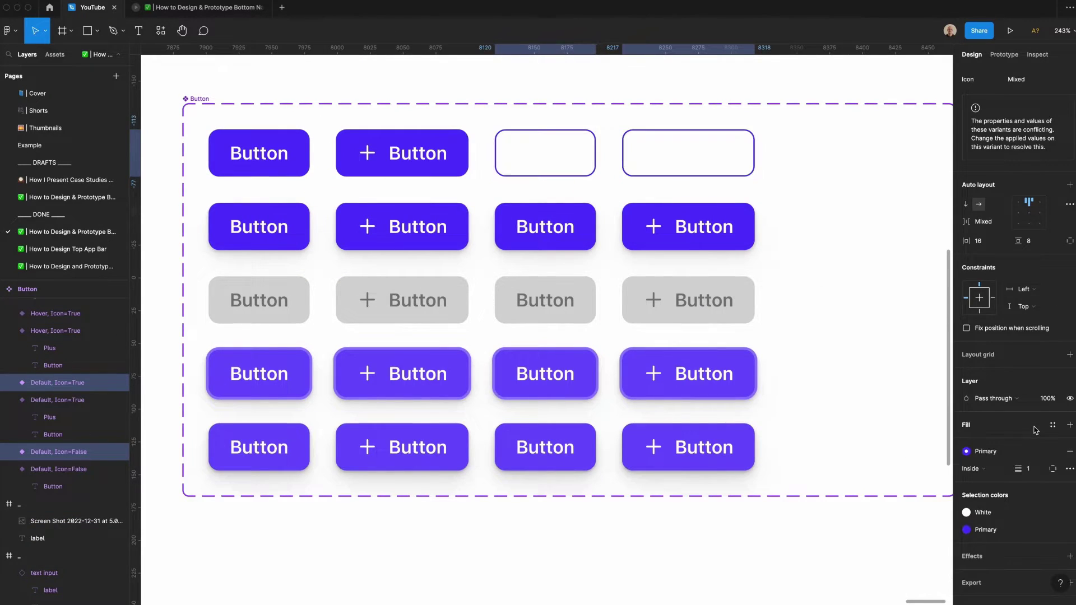
left_click(1037, 473)
type("2")
key("Return")
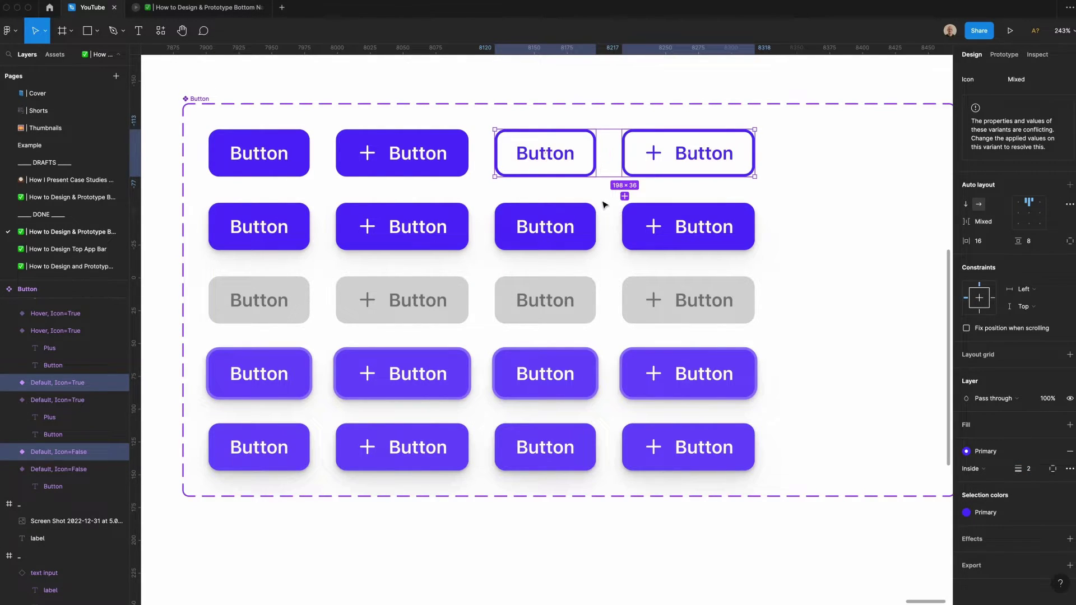
- Convert the two copied Hover buttons to a 2 px Primary outline without fill, and recolor their white labels and icon to Primary
left_click(586, 218)
left_click(638, 227, "shift")
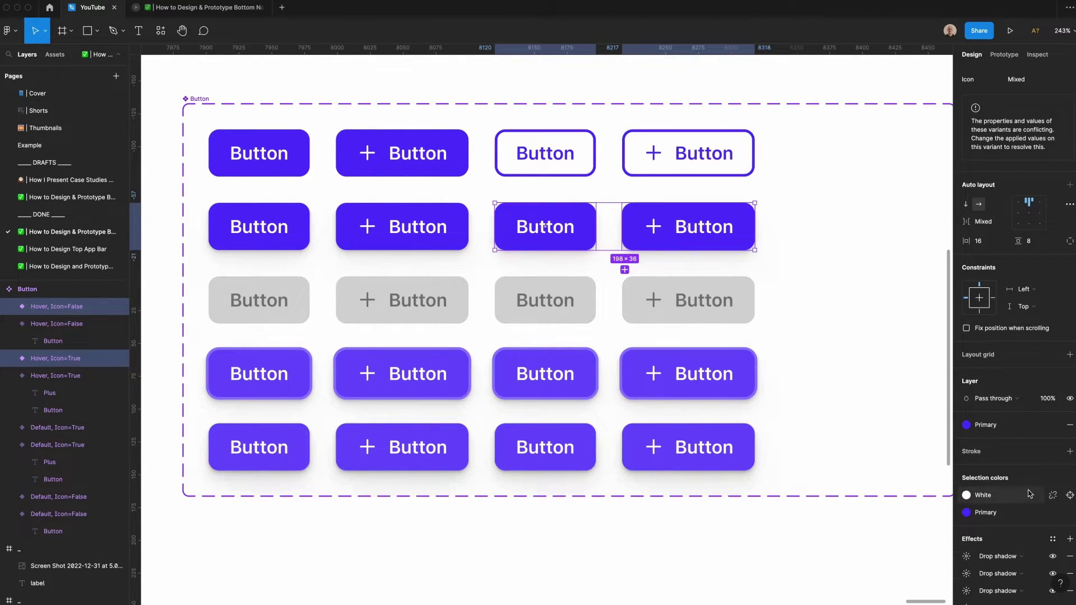
scroll(991, 468, "down", 2)
key("shift+x")
scroll(987, 459, "down", 2)
left_click(1027, 364)
type("2")
key("Return")
left_click(966, 408)
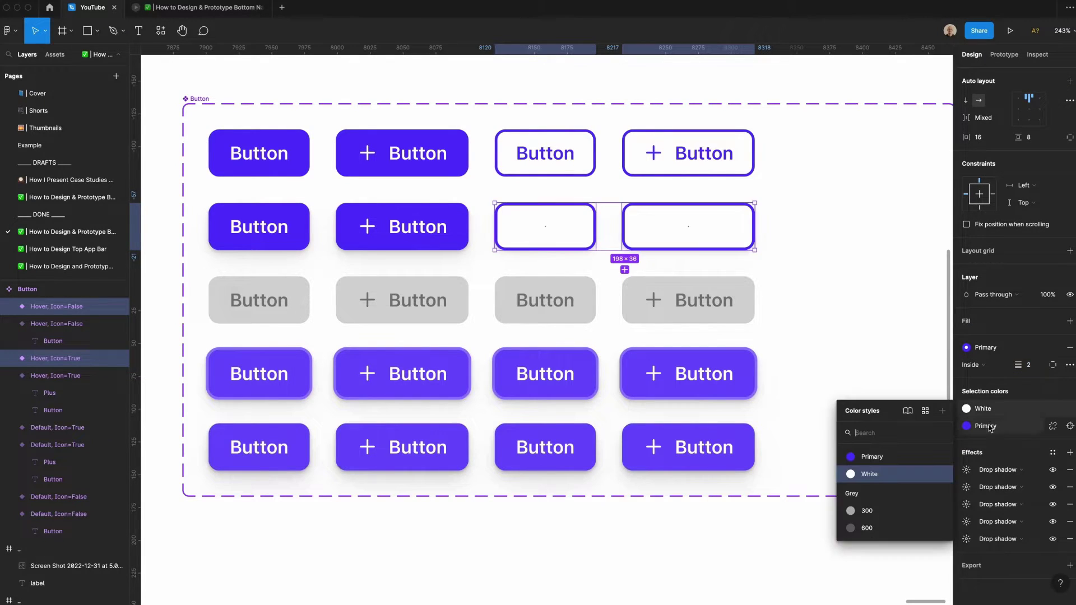
left_click(861, 462)
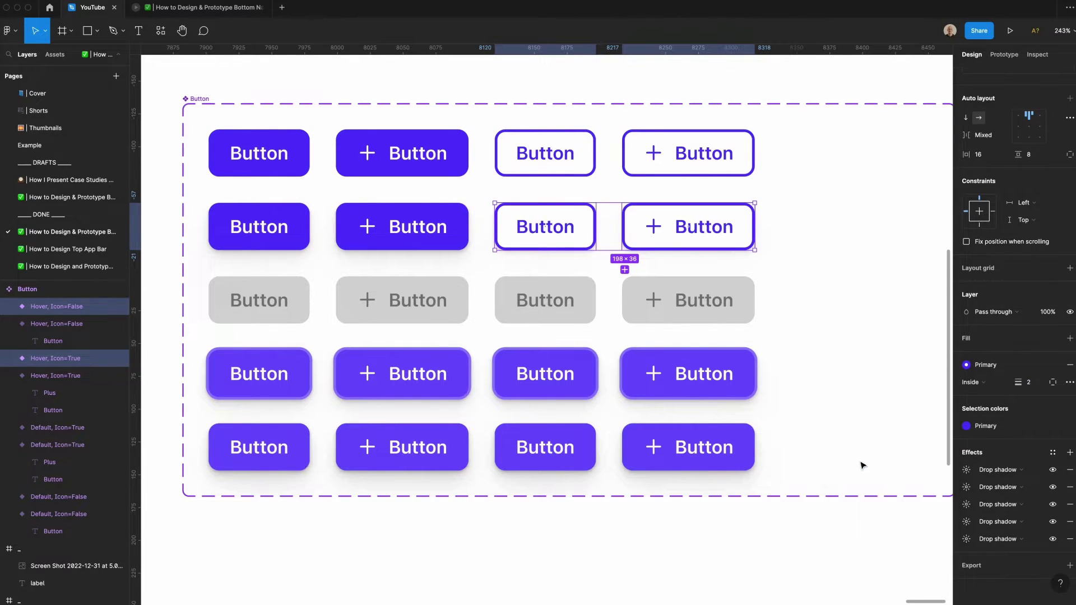
- Add a fill to the two outlined Hover buttons and sample its color from the Primary purple
left_click(1071, 338)
left_click(966, 357)
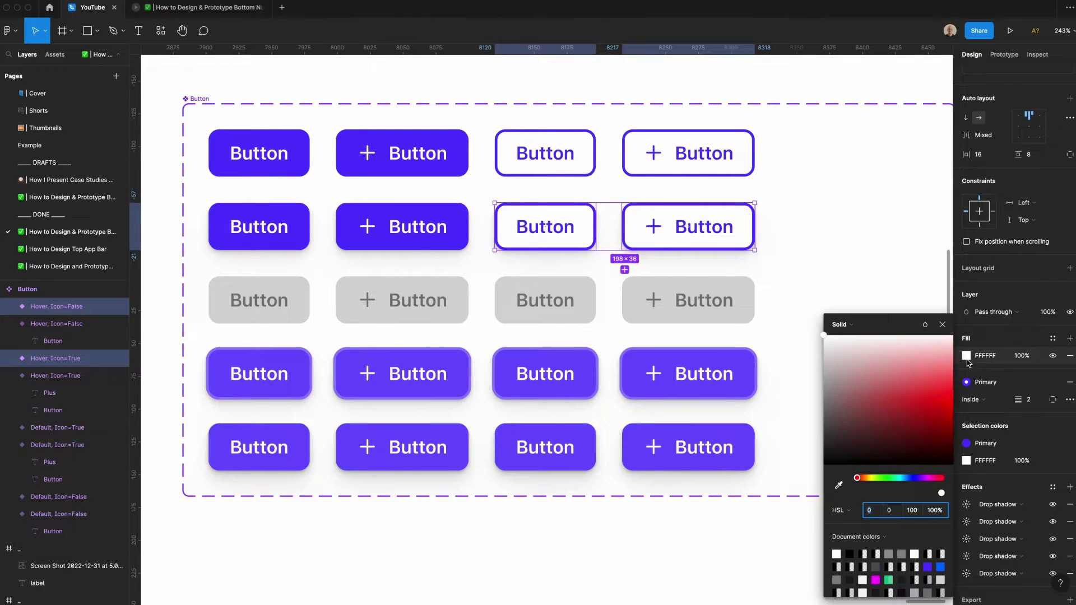
key("i")
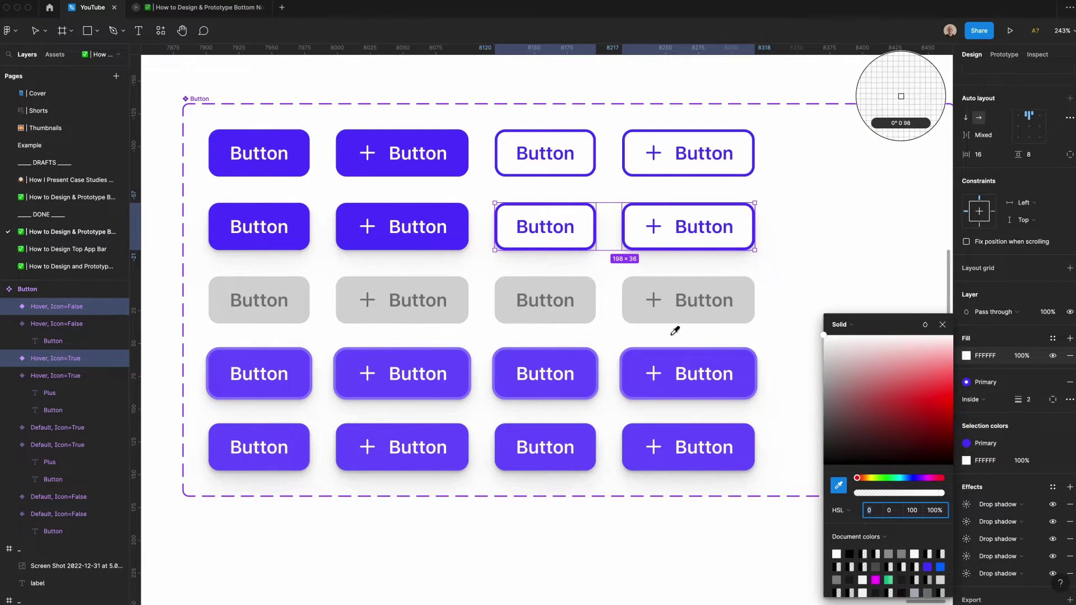
left_click(703, 225)
- Lighten the outlined Hover buttons' fill to an HSL lightness of 96, giving EEEBFF
left_click(909, 510)
key("shift+Up")
key("shift+Up")
key("shift+Up")
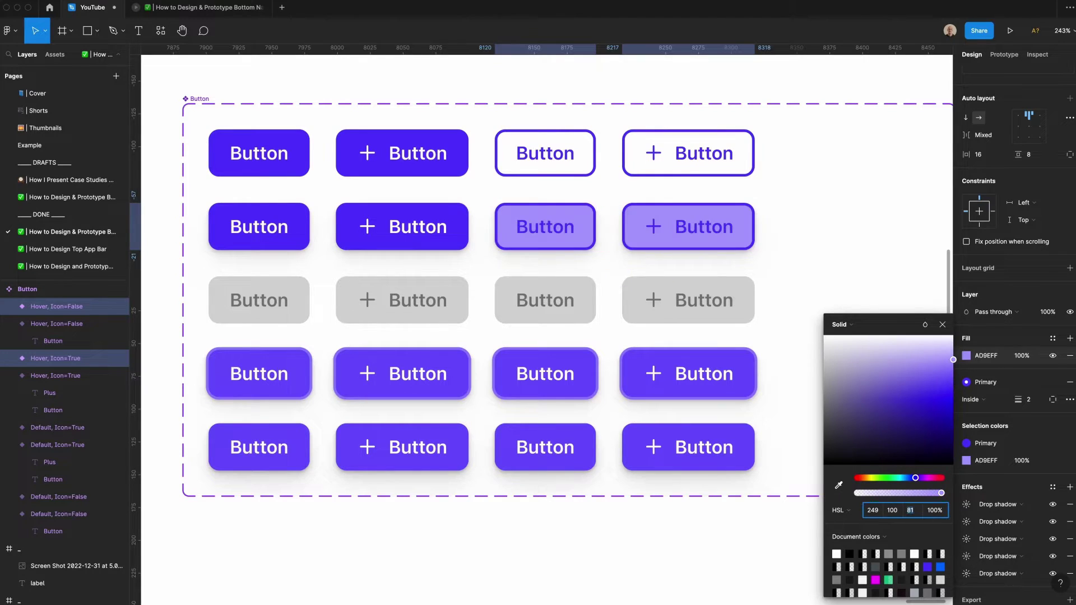
key("Up")
key("Up")
key("Up")
key("Up")
key("Up")
key("Up")
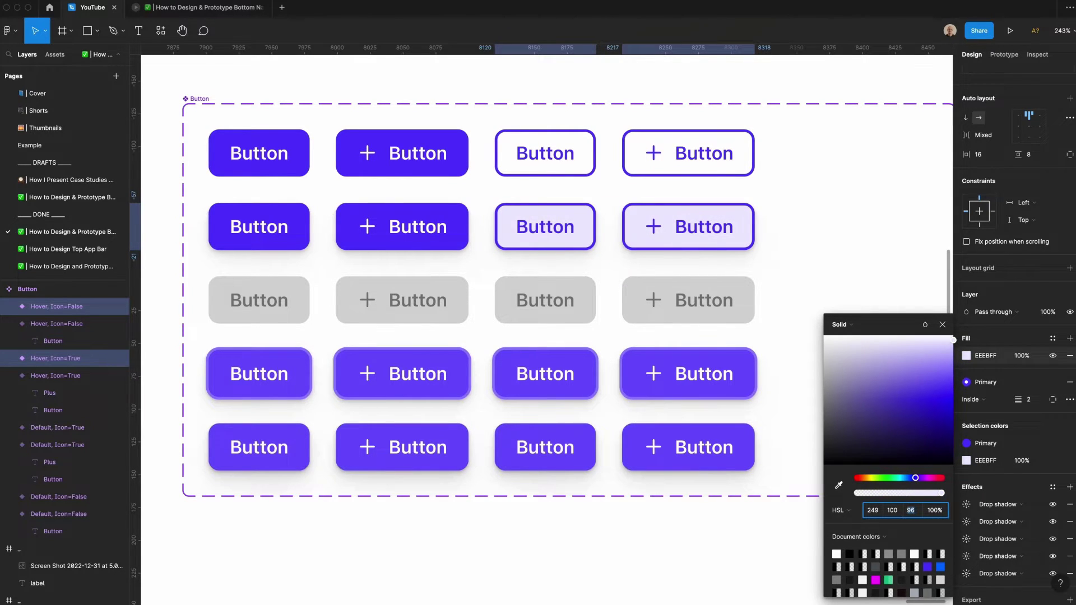
key("Escape")
- Try filling the two outlined Default buttons with EEEBFF, and undo it
left_click(544, 153)
left_click(688, 155, "shift")
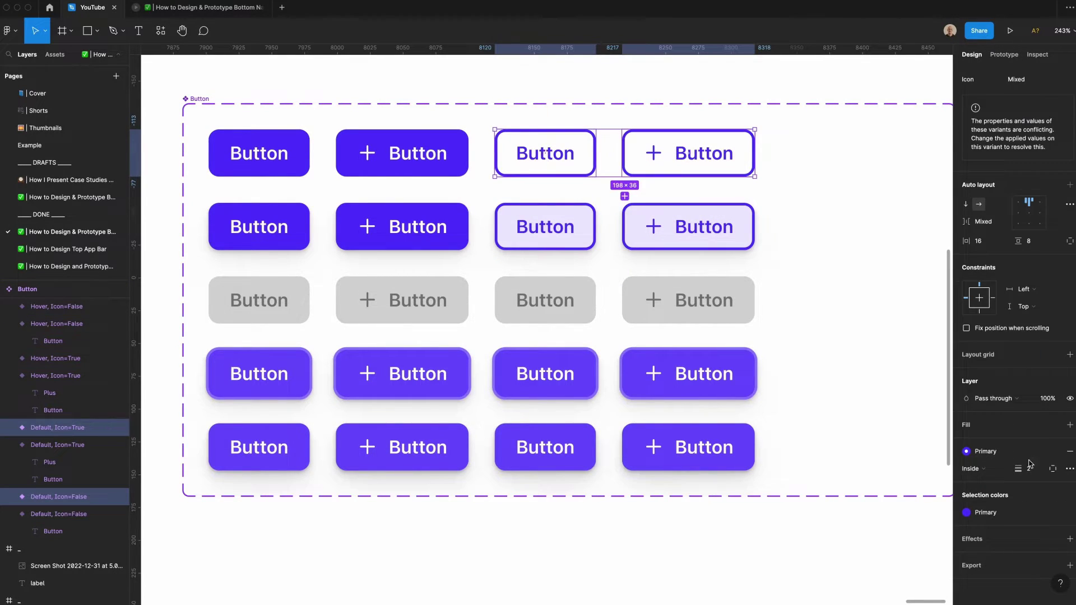
left_click(1069, 424)
left_click(992, 442)
type("EEEBFF")
key("Tab")
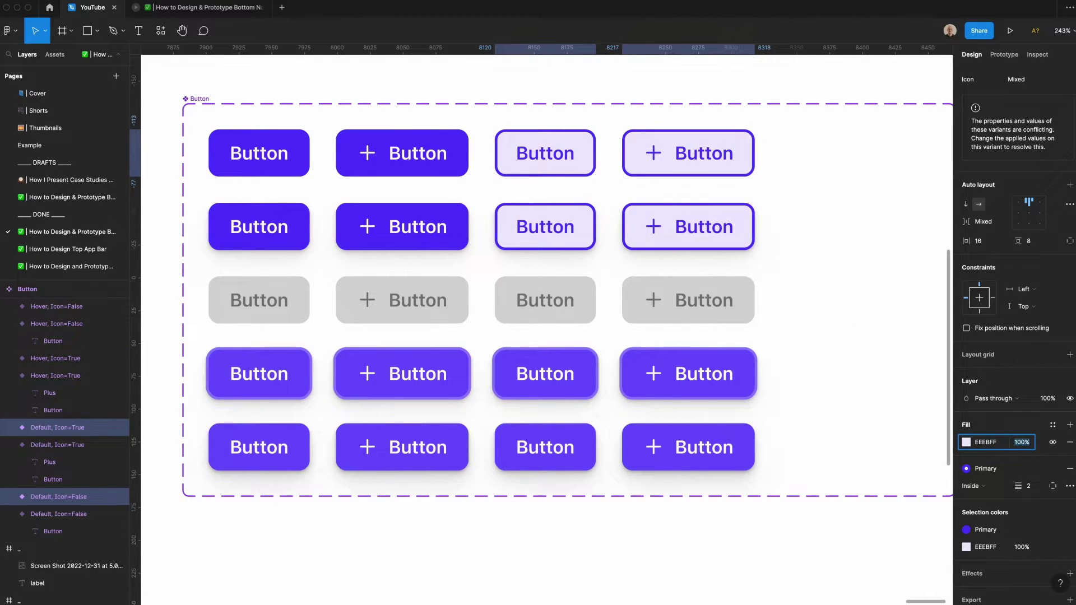
key("ctrl+z")
left_click(493, 82)
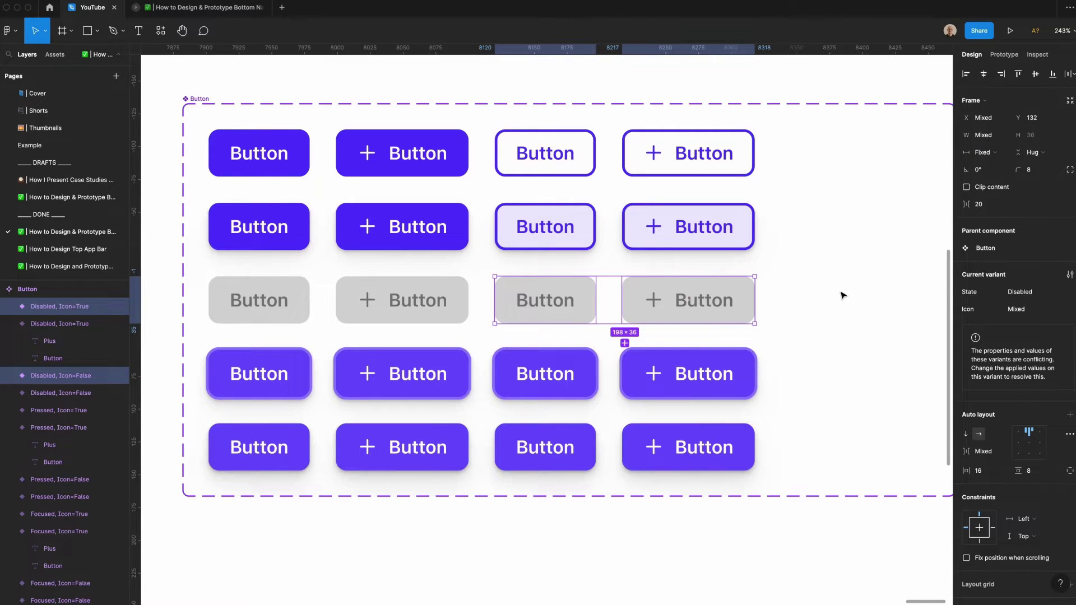
- Swap the grey fill of the two copied Disabled buttons to a stroke and set it to 2 px
key("shift+x")
scroll(1020, 442, "down", 3)
left_click(1028, 555)
key("Up")
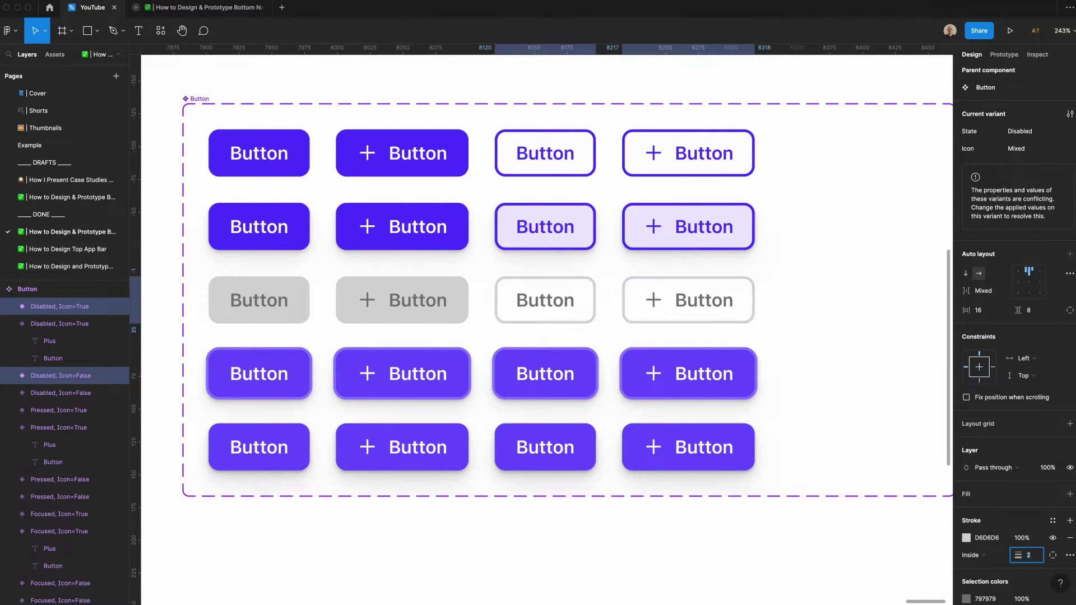
left_click(915, 449)
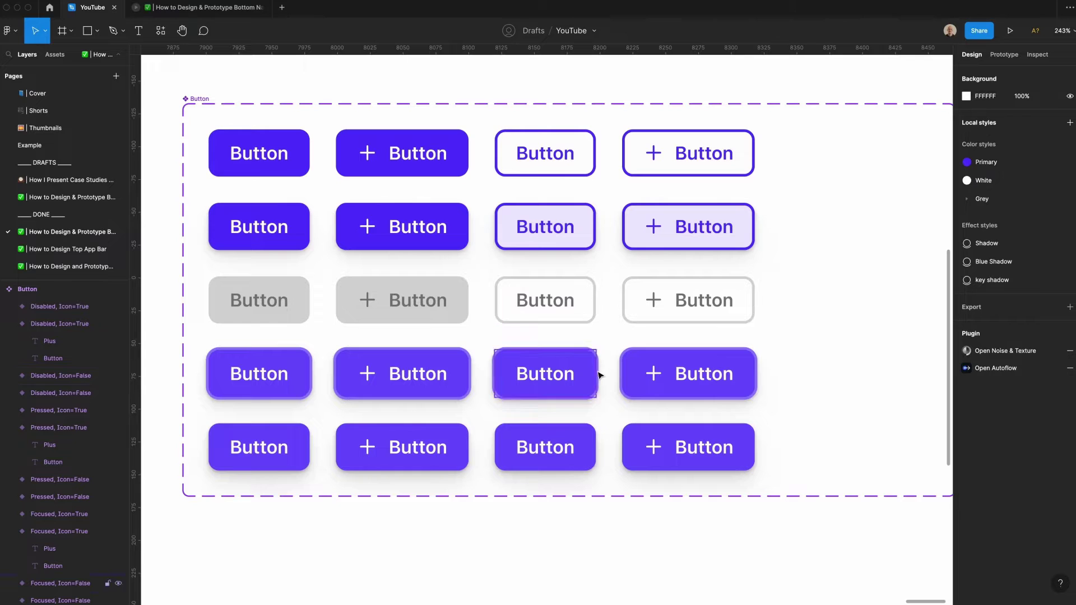
- Apply the outlined Hover style to the two copied Focused buttons and change their stroke to 9380FF, sampled from the filled Focused button's border
left_click(554, 381)
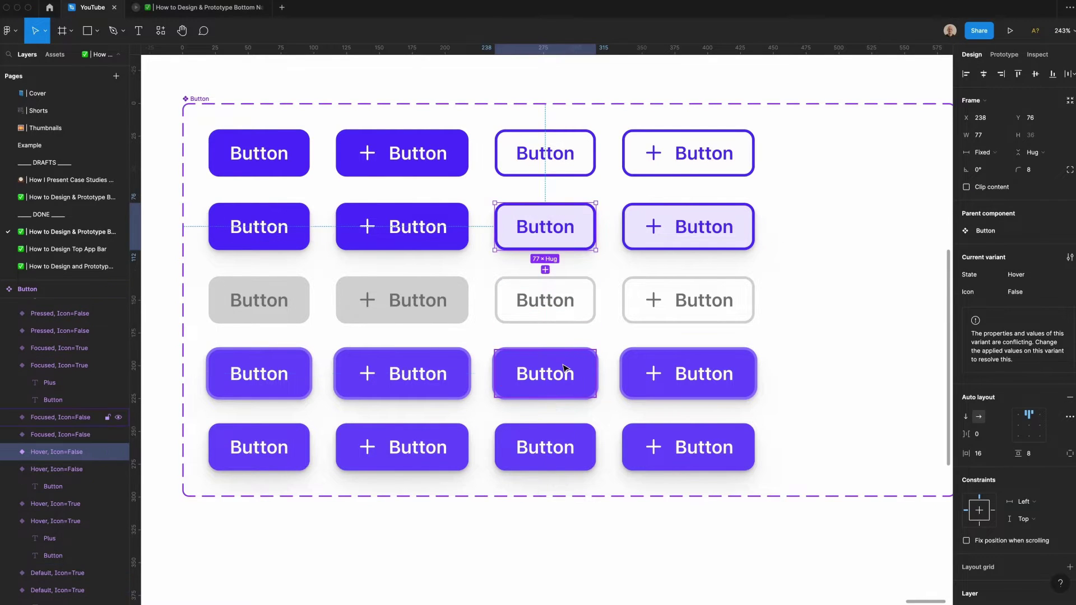
left_click(656, 385)
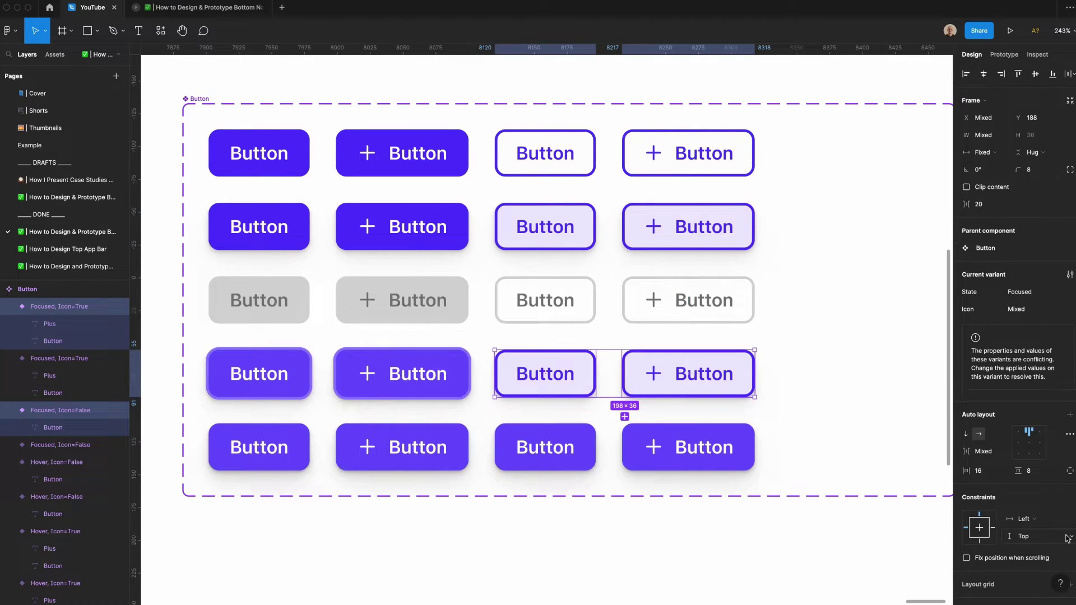
scroll(1065, 535, "down", 5)
left_click(1052, 461)
left_click(965, 480)
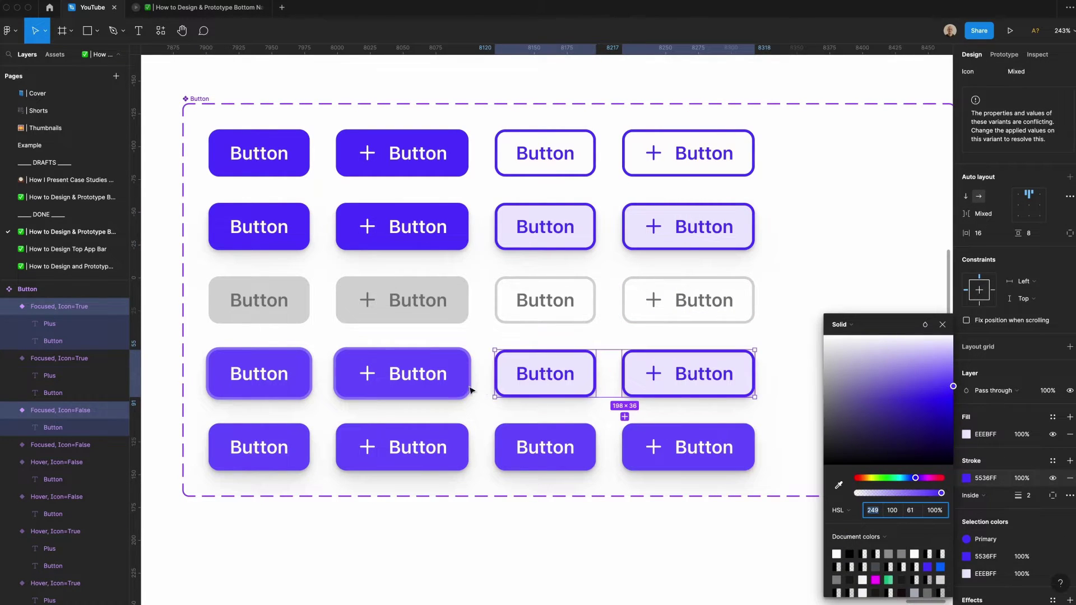
key("i")
left_click(394, 397)
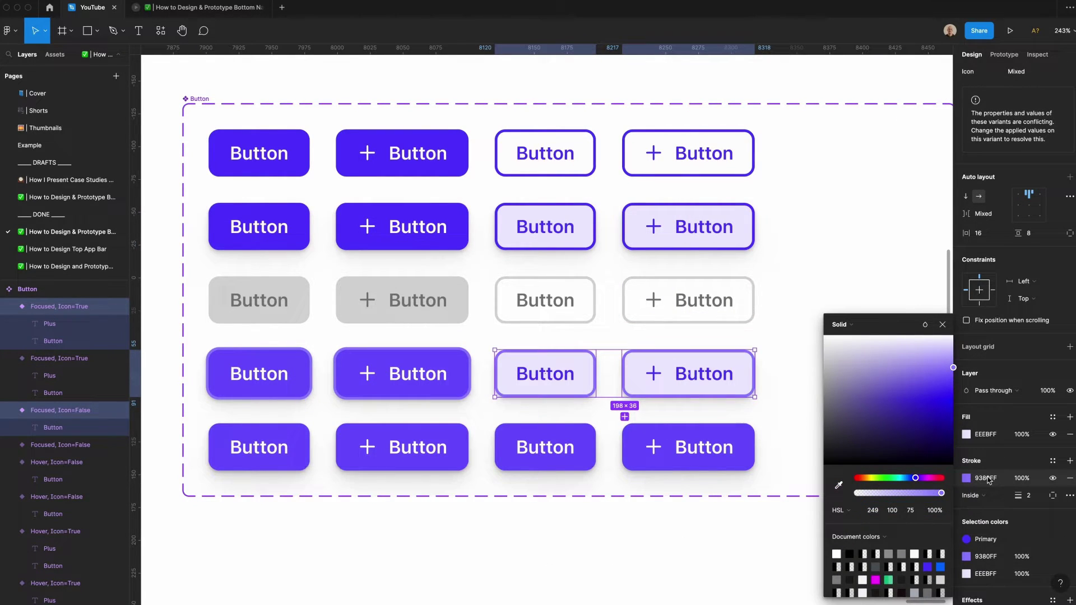
- Recolour the outlined Focused buttons' labels, icon and stroke to 6D53FF and darken their light fill
left_click(989, 480)
left_click(989, 541)
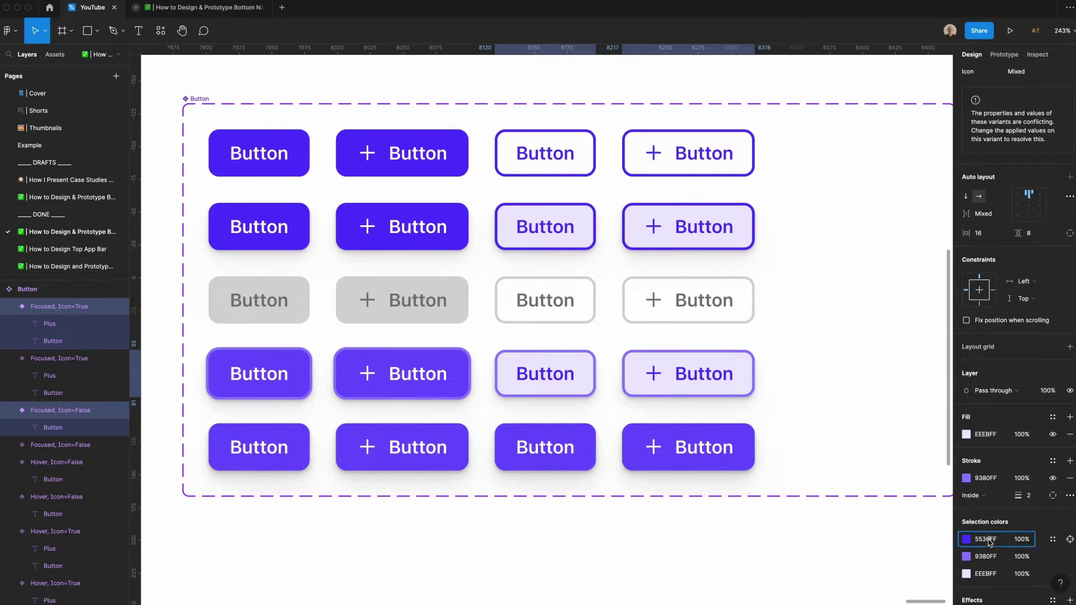
type("9380FF")
key("Return")
left_click(717, 540)
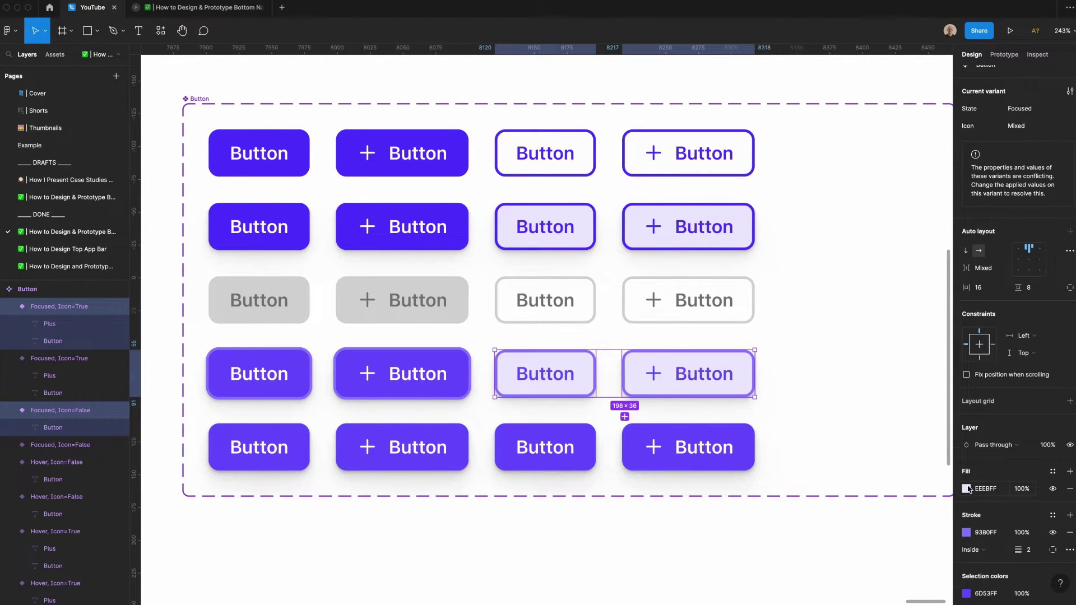
left_click(966, 488)
left_click(919, 511)
type("94")
key("Return")
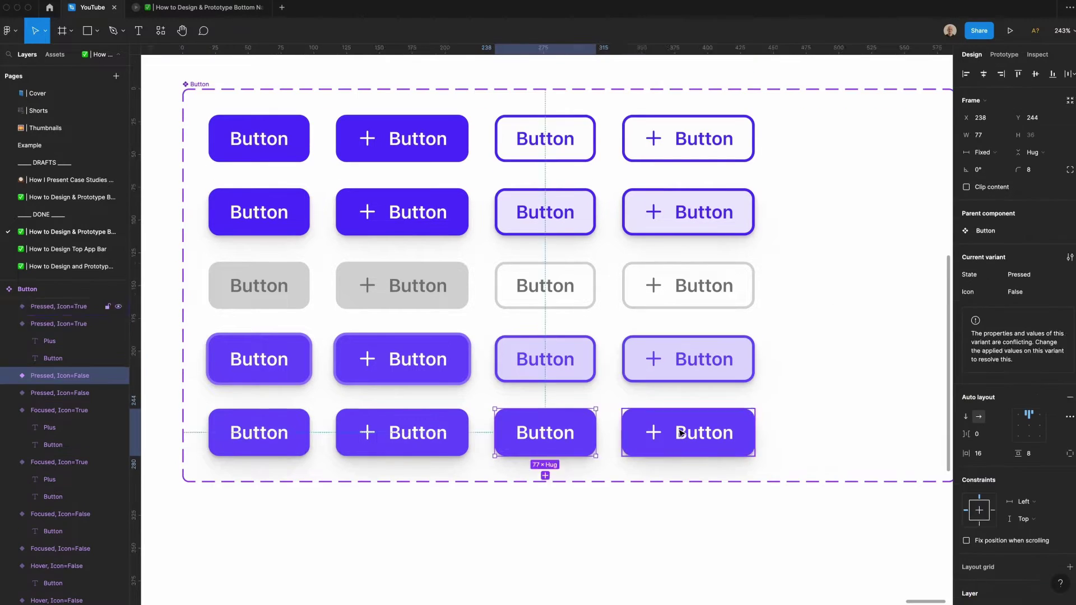
- Swap the fill of the two copied Pressed buttons to a stroke and set it to 2 px
left_click(679, 430, "shift")
key("shift+x")
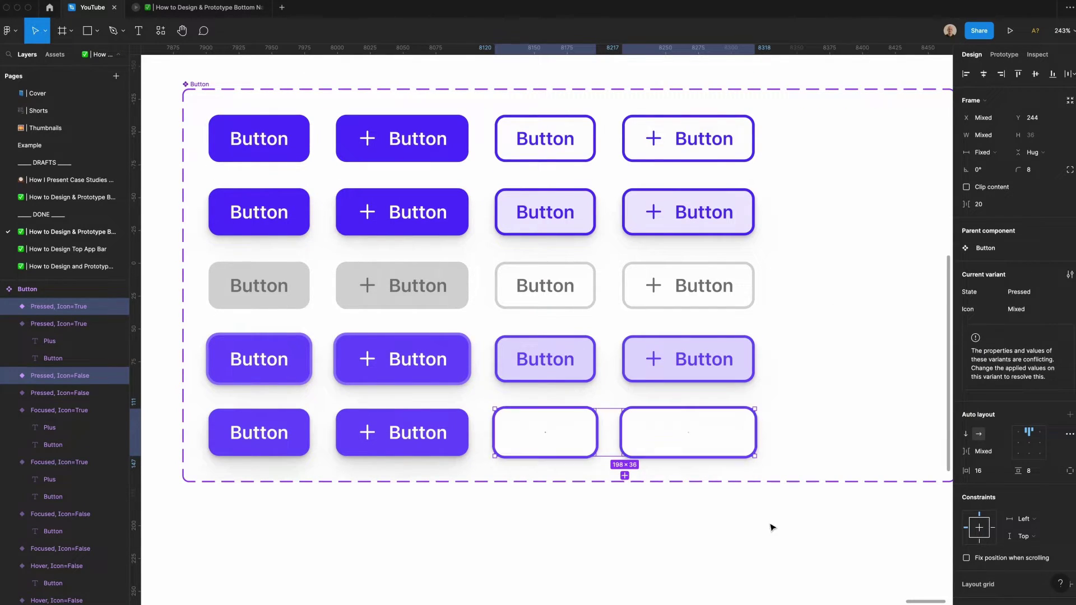
scroll(979, 542, "down", 5)
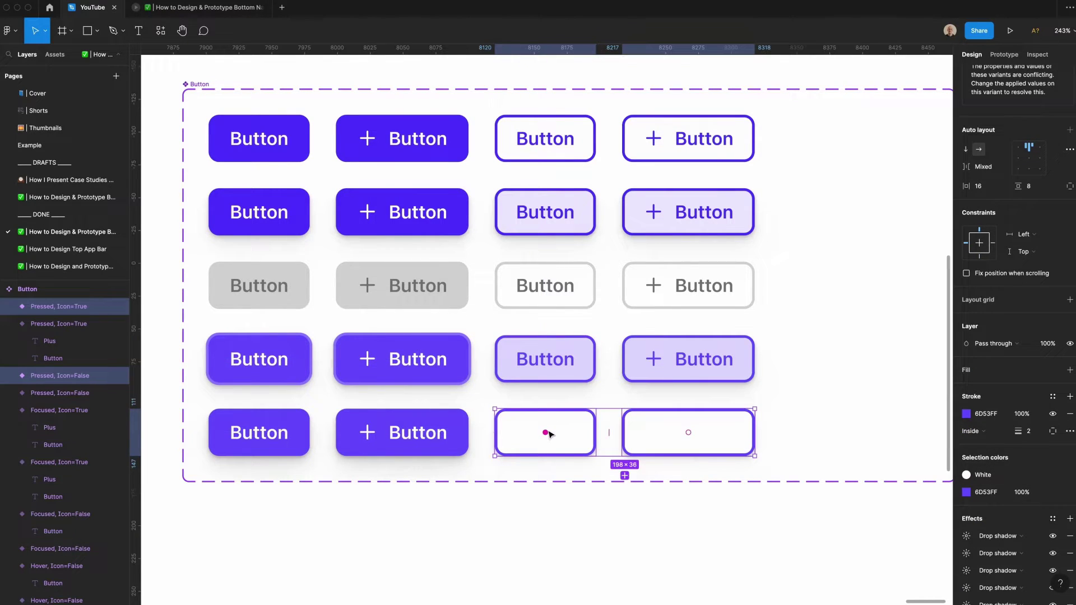
- Recolour the white labels and plus icon of the outlined Pressed buttons with 6D53FF, sampled from the filled Pressed button
key("Return")
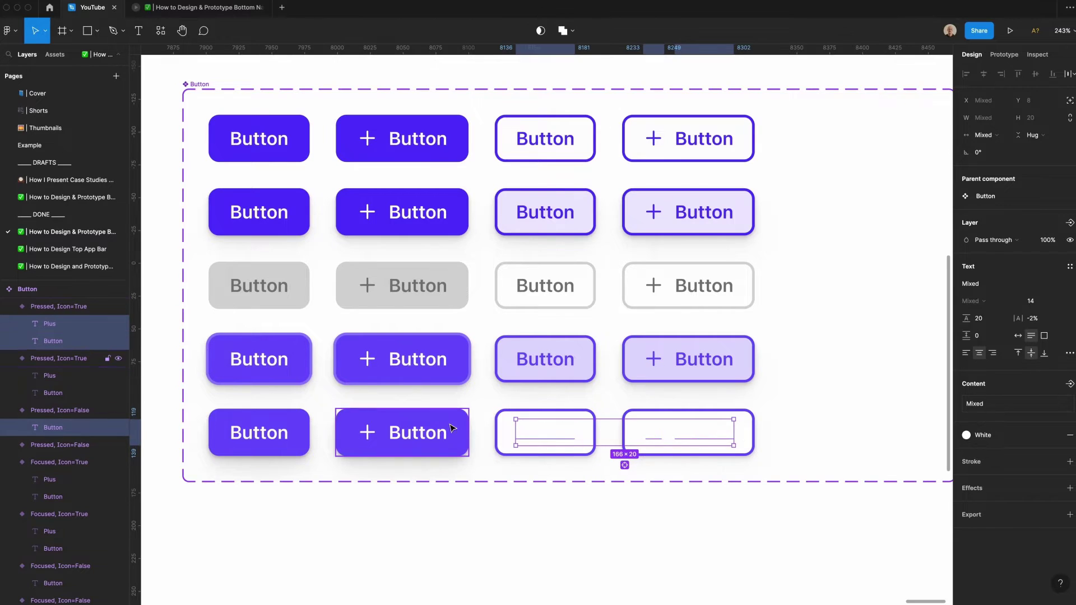
key("i")
left_click(447, 415)
left_click(482, 538)
- Fill the two outlined Pressed buttons with DDD7FF and lighten the outlined Focused buttons' fill to E8E4FF
left_click_drag(500, 465, 700, 434)
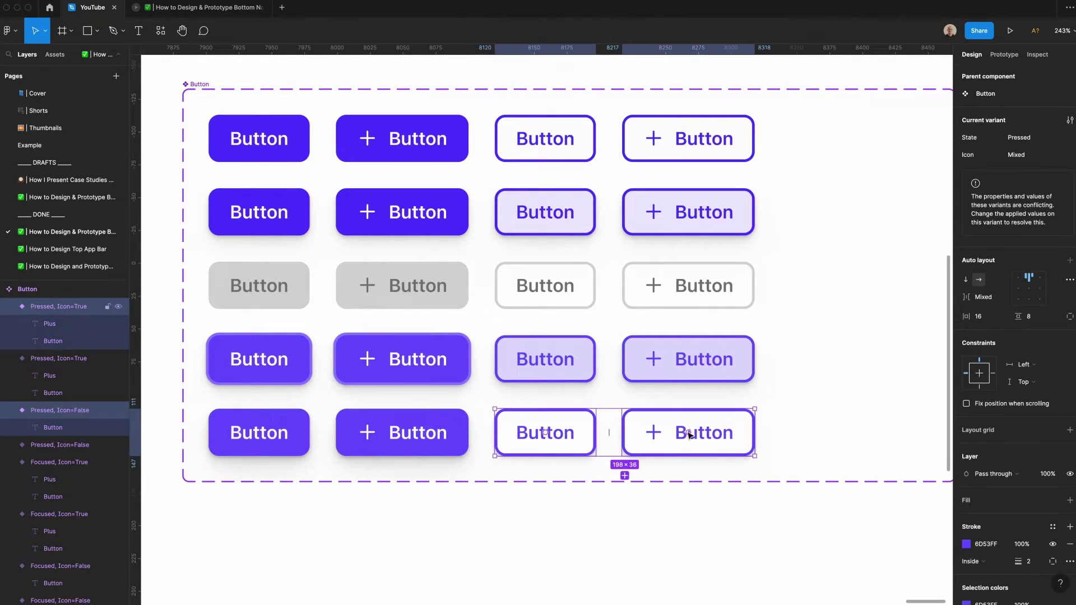
left_click(1070, 500)
left_click(966, 517)
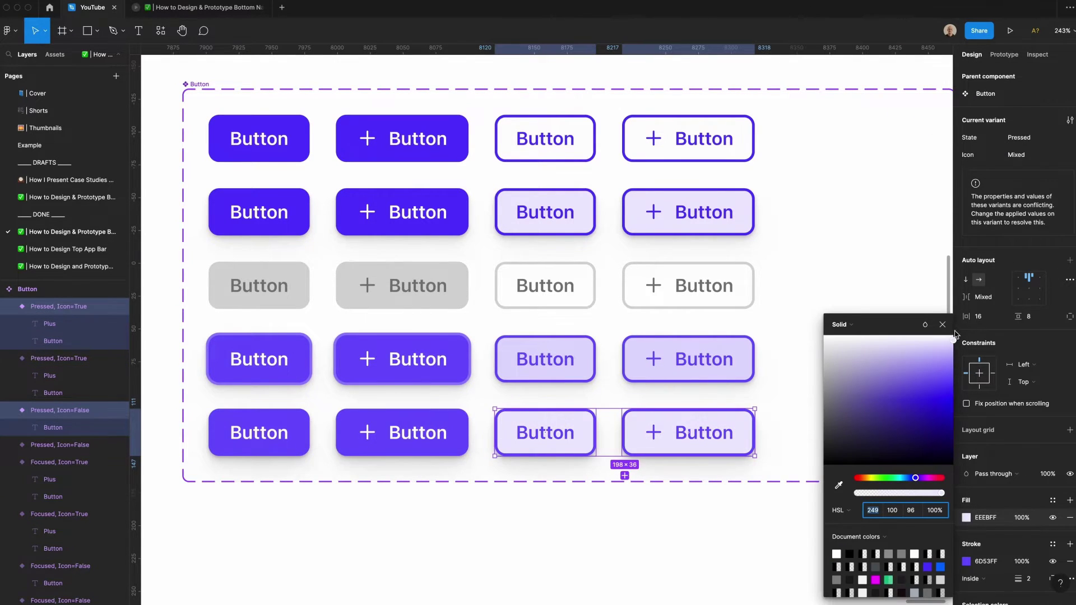
left_click_drag(952, 348, 953, 351)
left_click(969, 518)
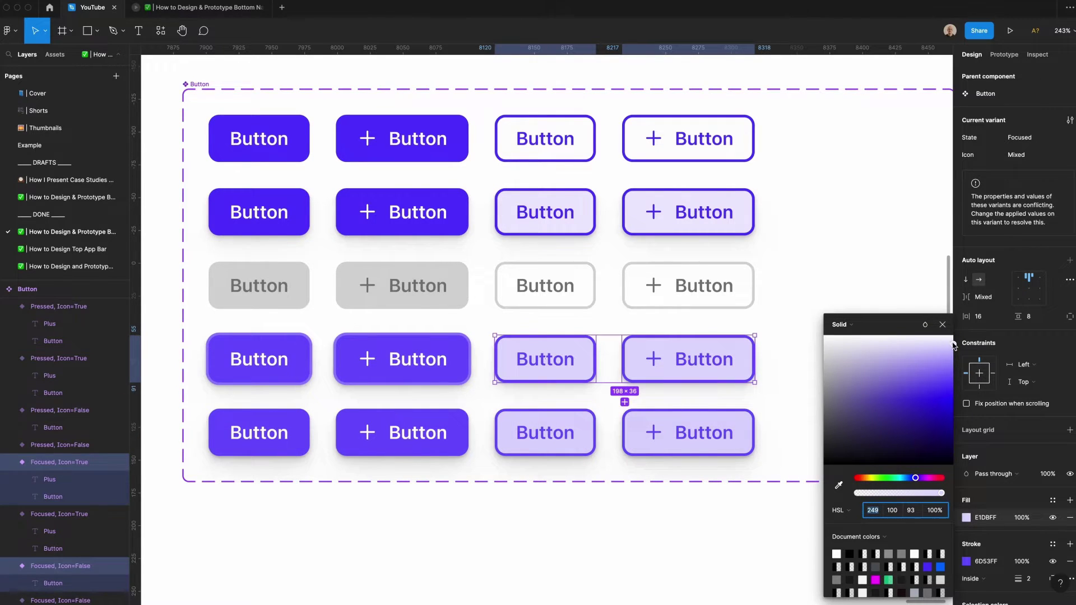
left_click_drag(952, 343, 953, 340)
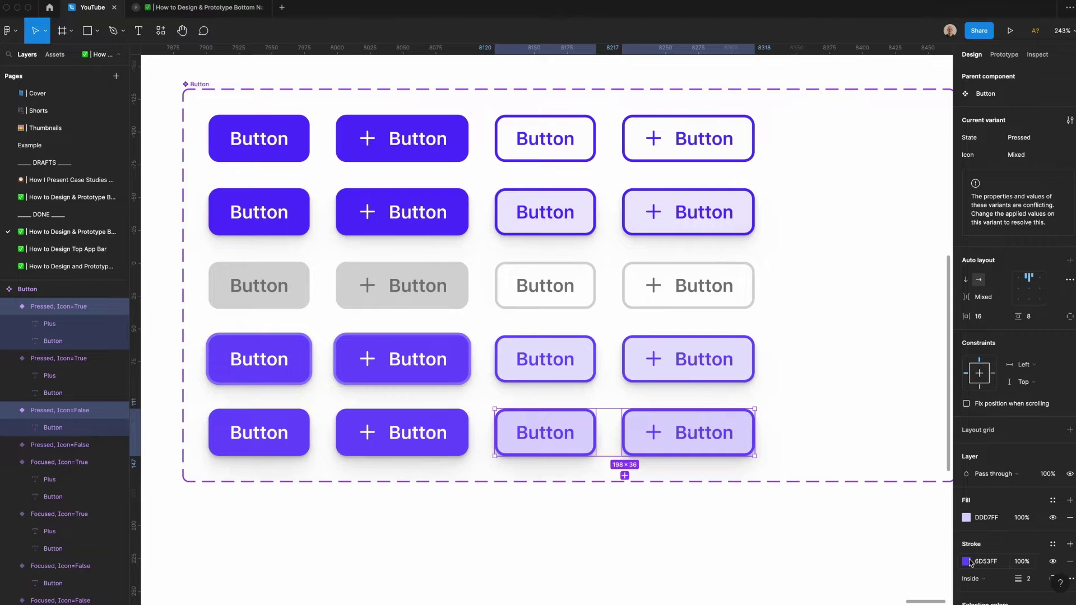
- Darken the stroke, labels and plus icon of the outlined Pressed buttons to 583AFF
left_click(966, 561)
left_click_drag(947, 388, 953, 387)
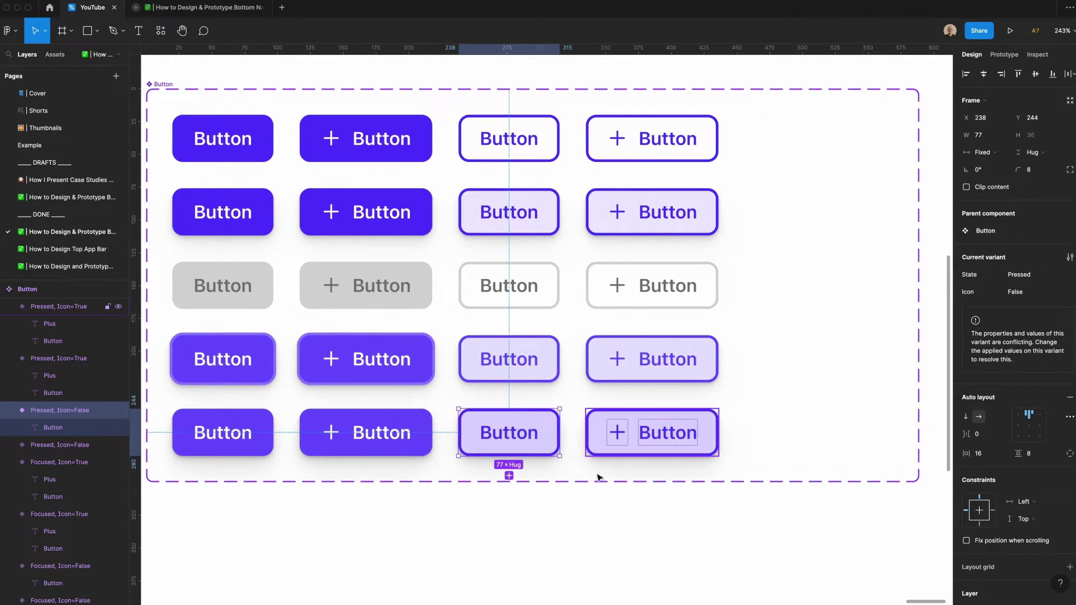
left_click(519, 483)
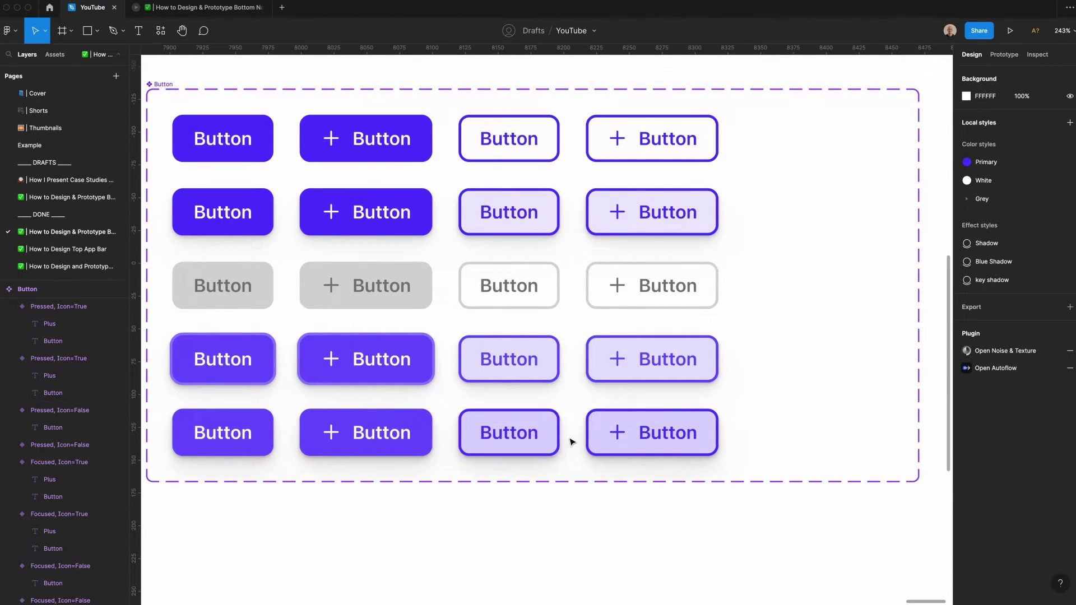
- Widen the Button component set to make room for two more columns beside the outlined buttons
key("shift+0")
left_click(397, 226)
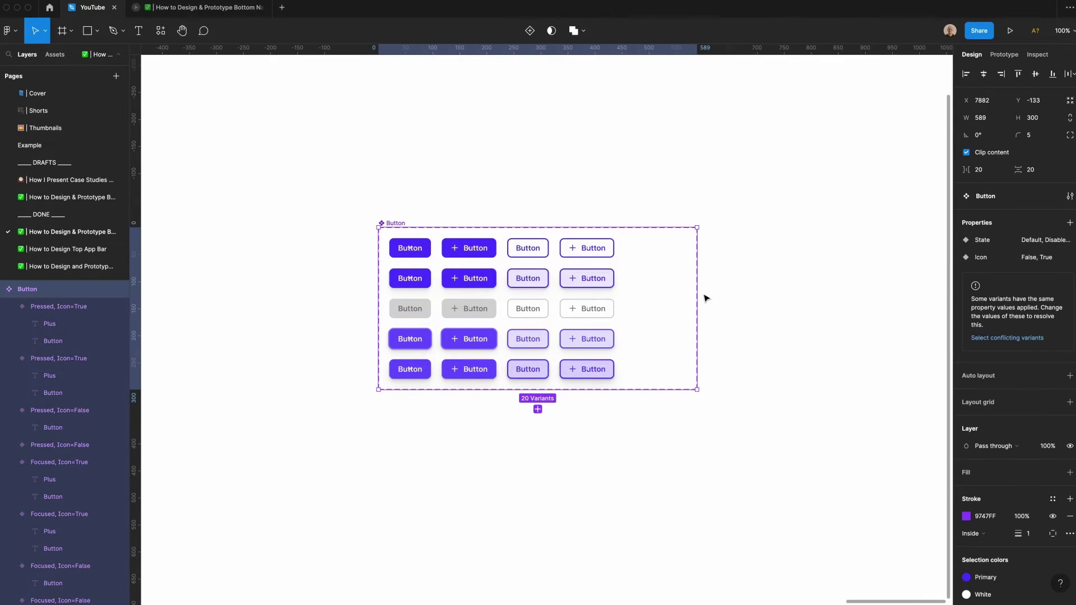
left_click_drag(696, 304, 783, 308)
left_click(624, 422)
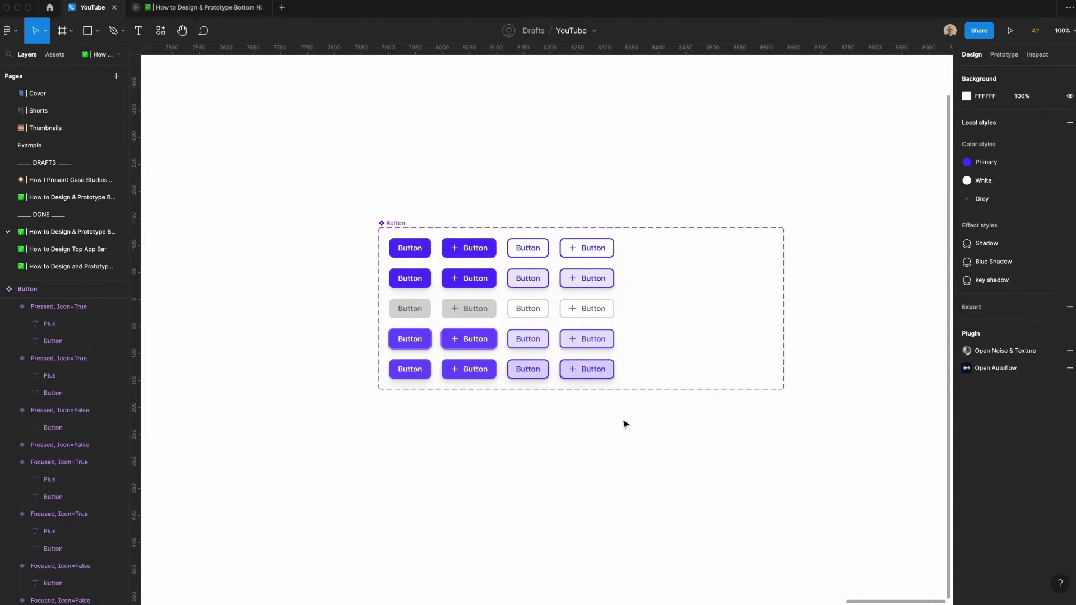
- Duplicate all ten outlined buttons into the empty space beside them as a third pair of columns
left_click_drag(622, 417, 527, 236)
left_click_drag(521, 280, 637, 288)
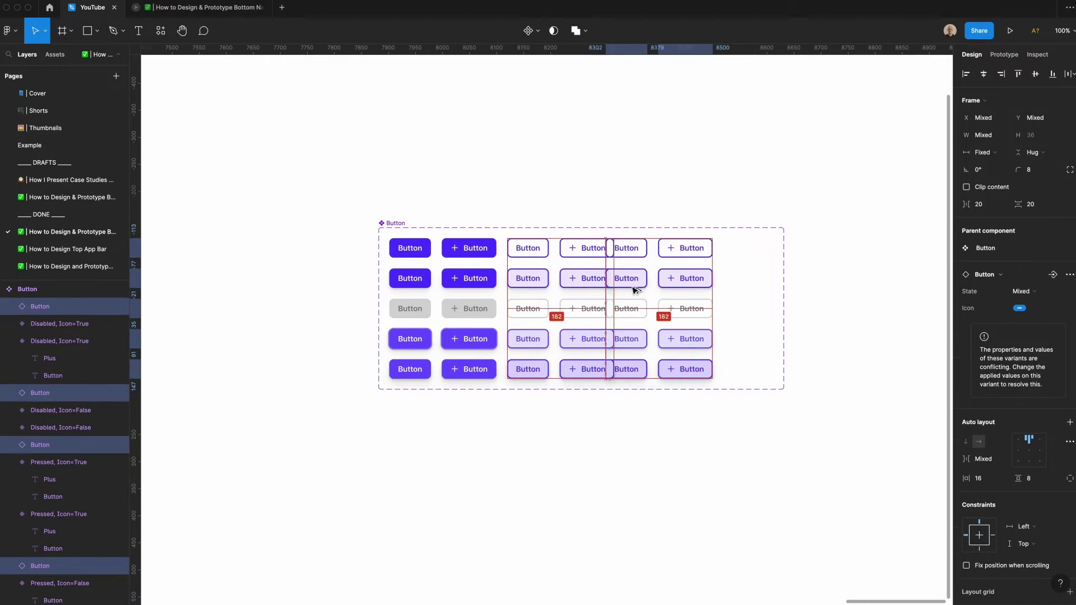
left_click_drag(380, 176, 824, 411)
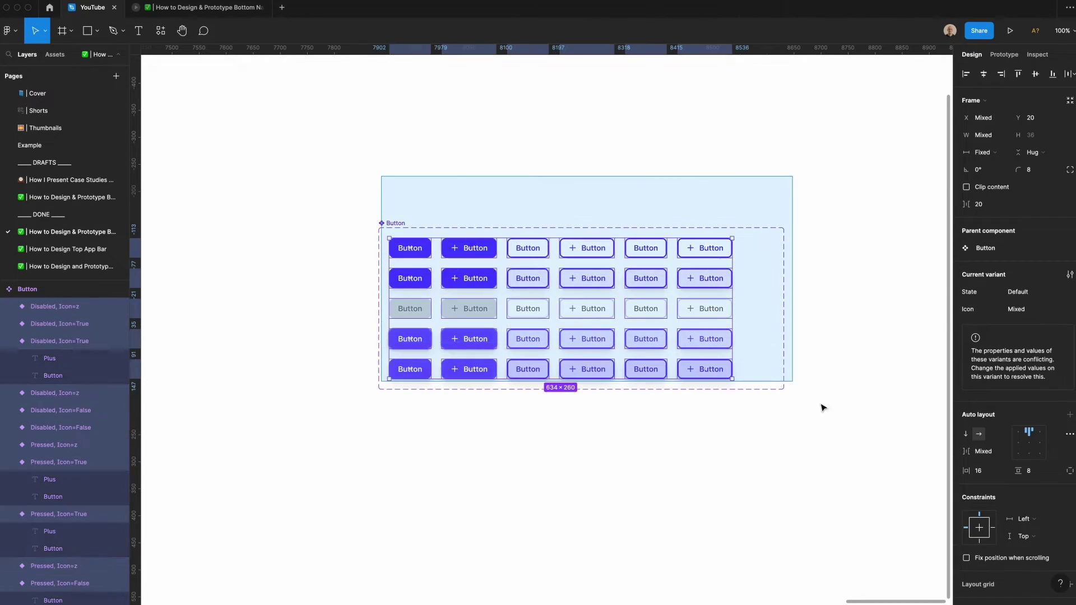
- Remove the stroke from the newly copied Default and Hover buttons, with and without icon
left_click(573, 262, "shift")
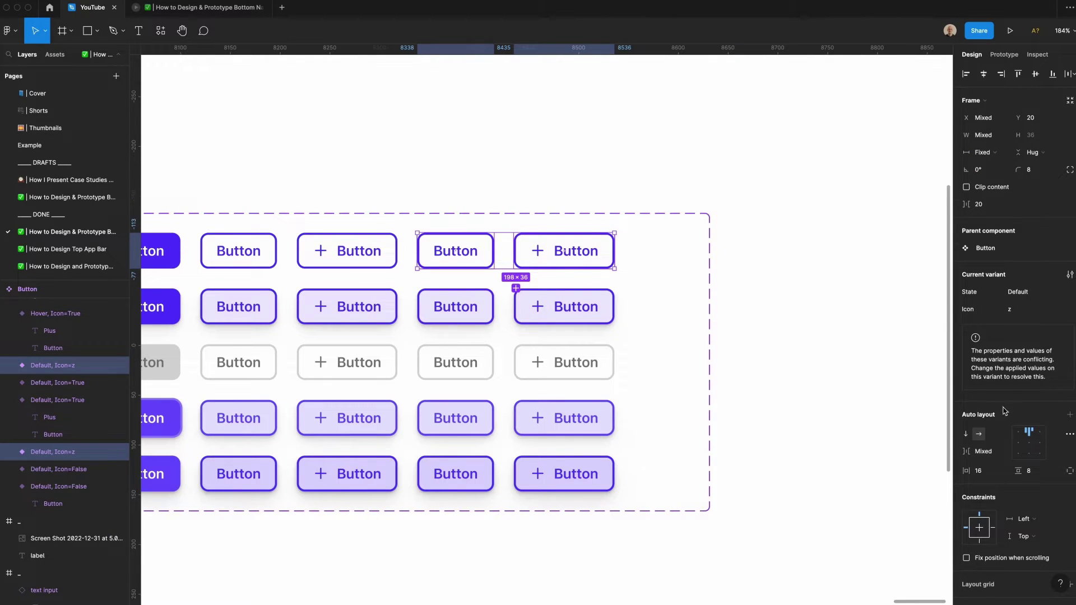
scroll(1030, 477, "down", 5)
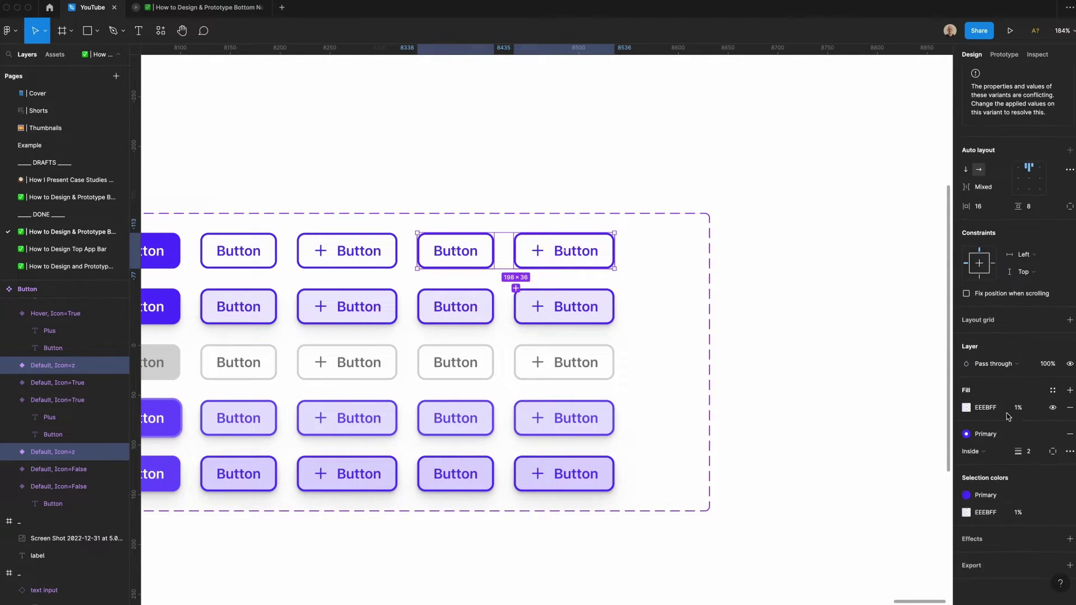
left_click(1069, 434)
left_click(424, 305)
left_click(531, 306, "shift")
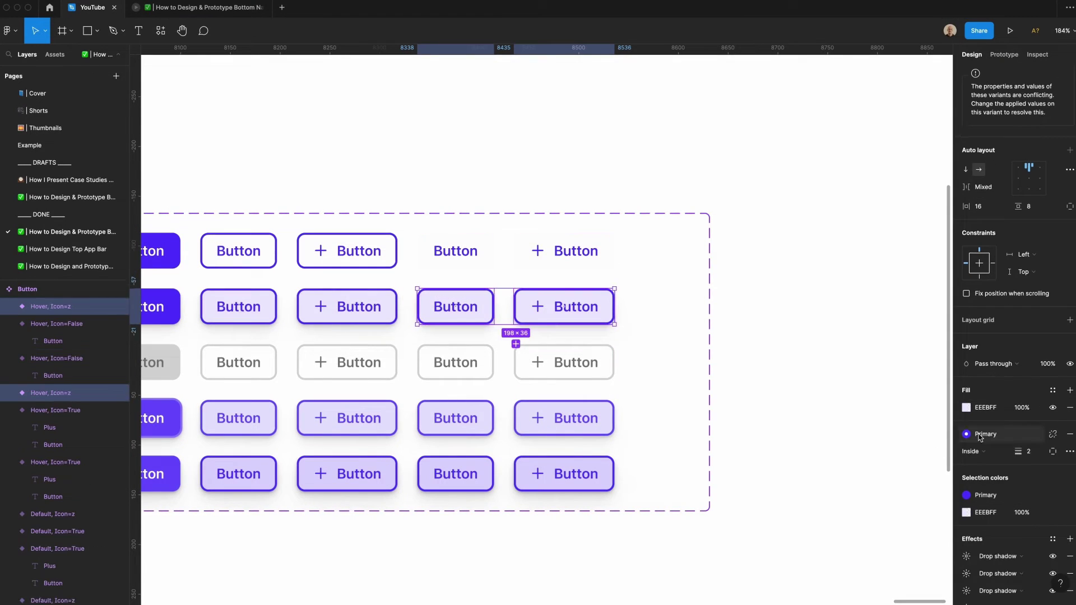
left_click(1069, 436)
- Remove the stroke from the newly copied Disabled, Focused and Pressed buttons, with and without icon
left_click(477, 364)
left_click(531, 362, "shift")
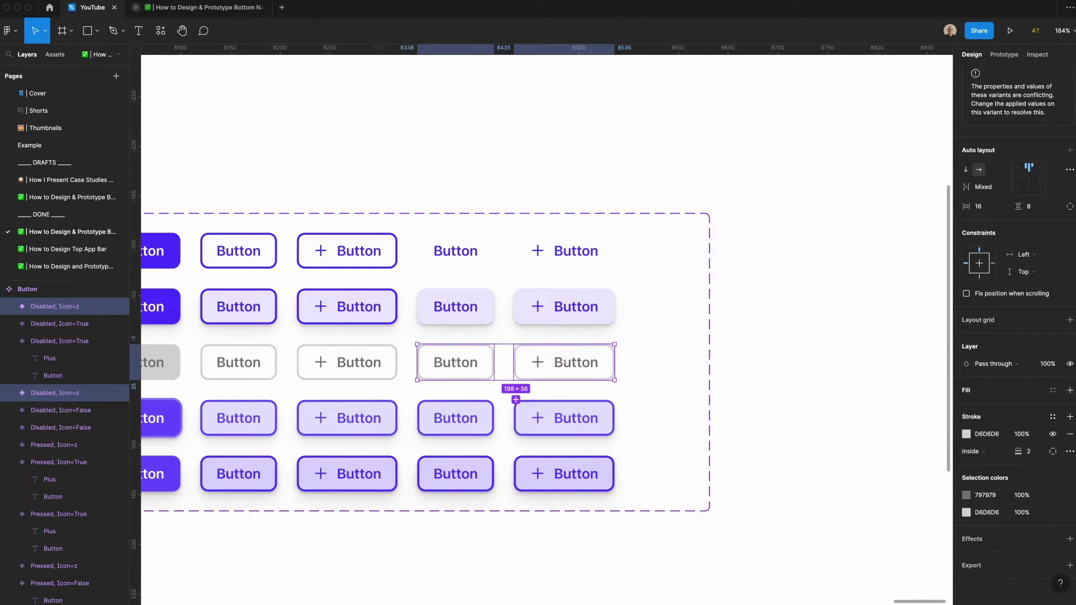
left_click(1069, 434)
left_click(455, 418)
left_click(563, 418, "shift")
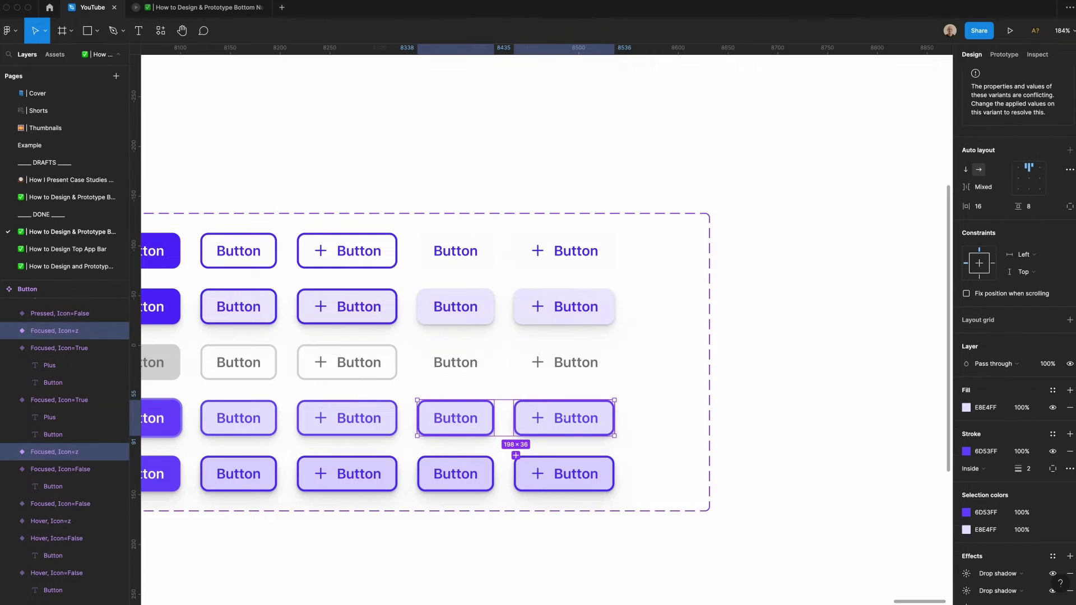
left_click(1069, 451)
left_click(459, 476)
left_click(598, 481, "shift")
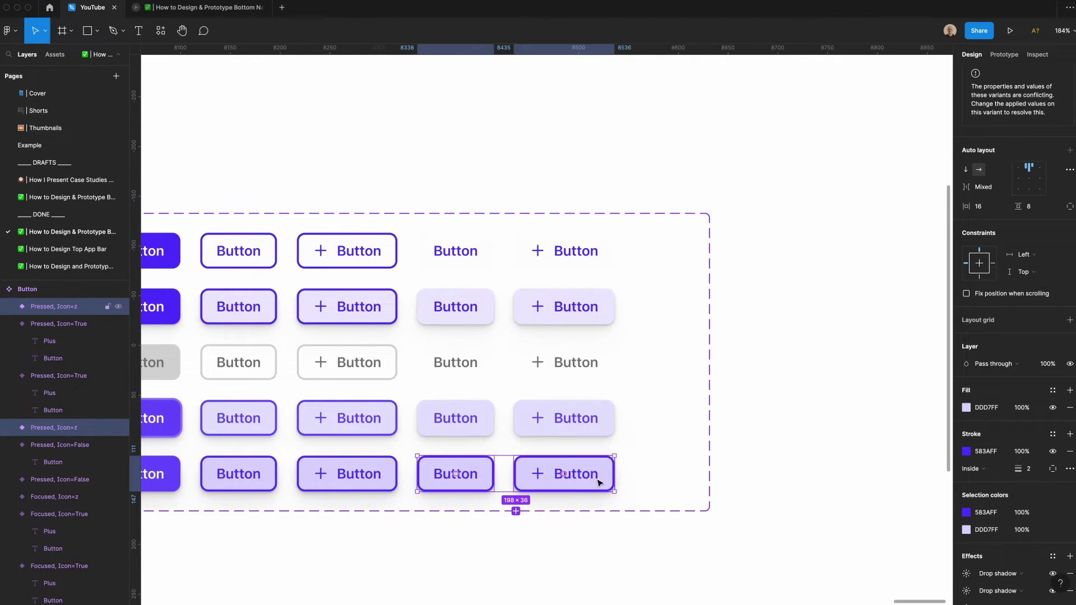
left_click(1068, 451)
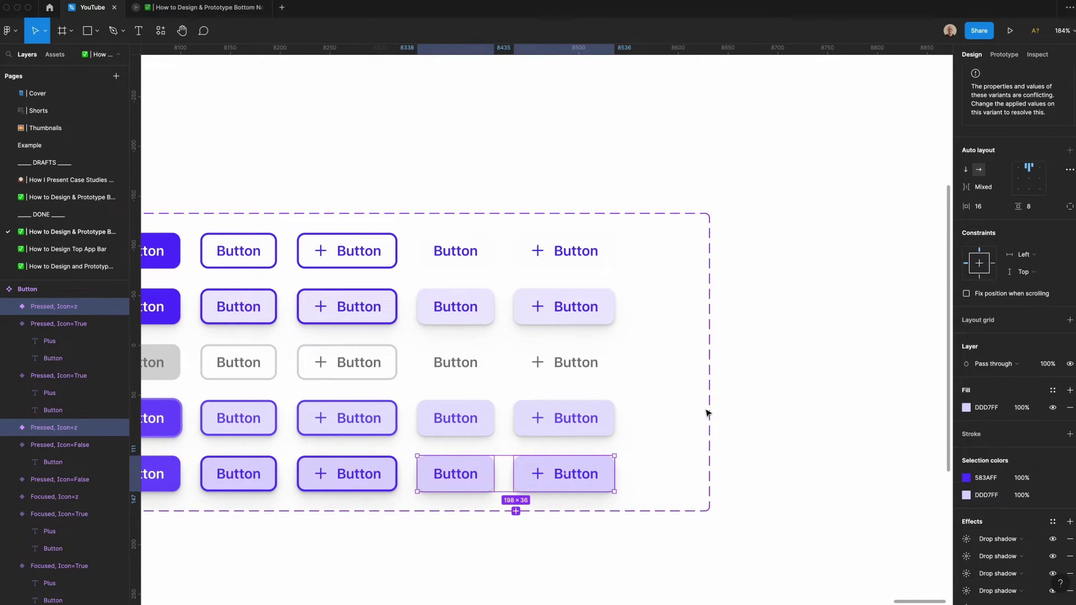
- Remove the drop shadows from the borderless Hover and Focused buttons
left_click(456, 418)
left_click(564, 418, "shift")
left_click(455, 306, "shift")
left_click(567, 308, "shift")
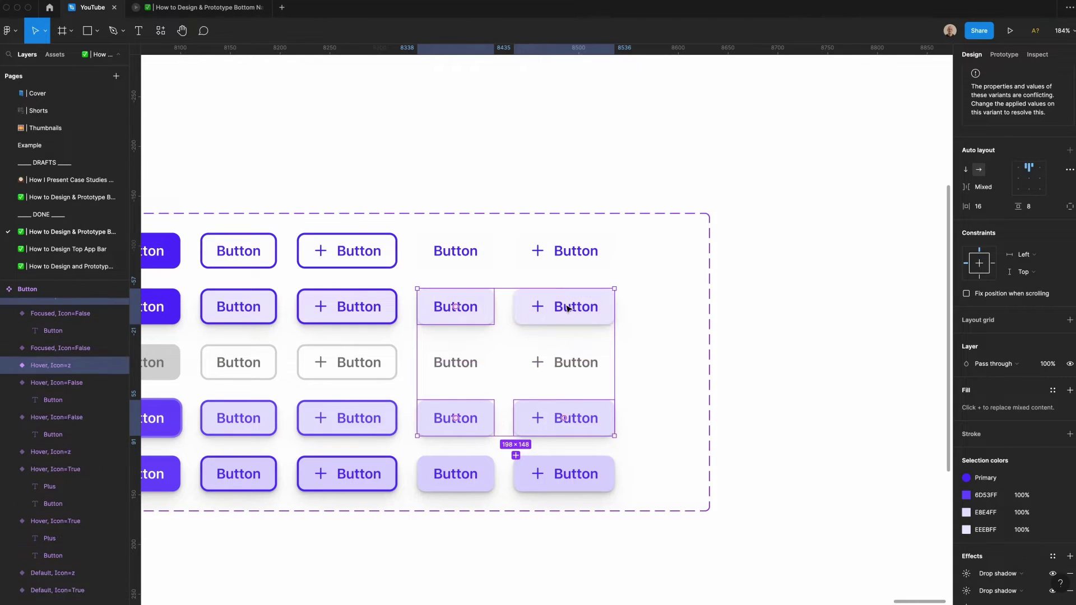
left_click(471, 473, "shift")
left_click(525, 473, "shift")
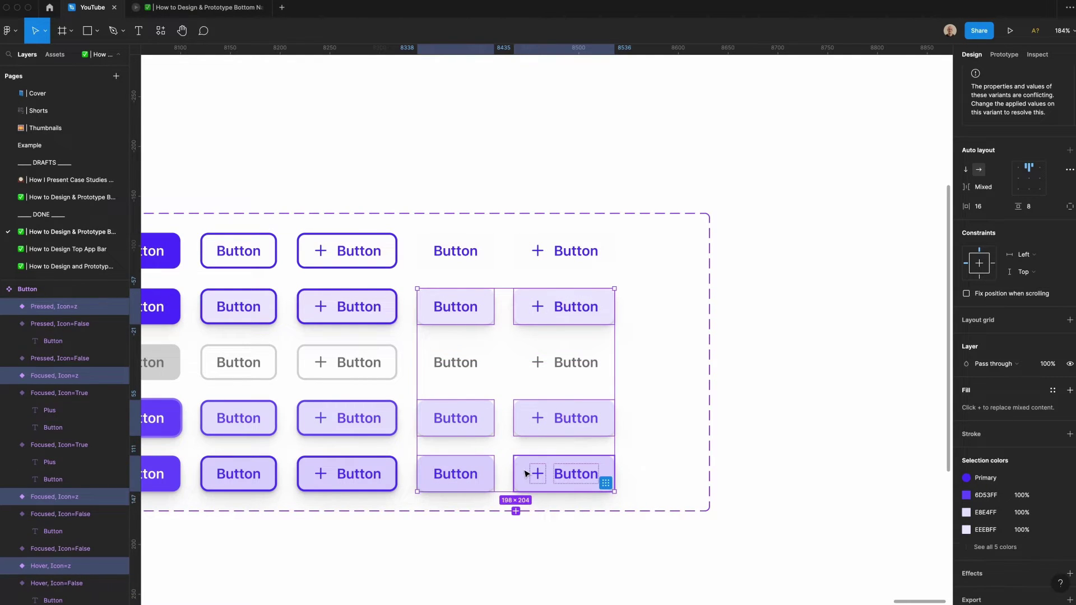
left_click(455, 479, "shift")
left_click(530, 477, "shift")
- Remove all five drop shadows from the two borderless Pressed buttons and narrow the component set to 674 px wide
left_click(455, 479)
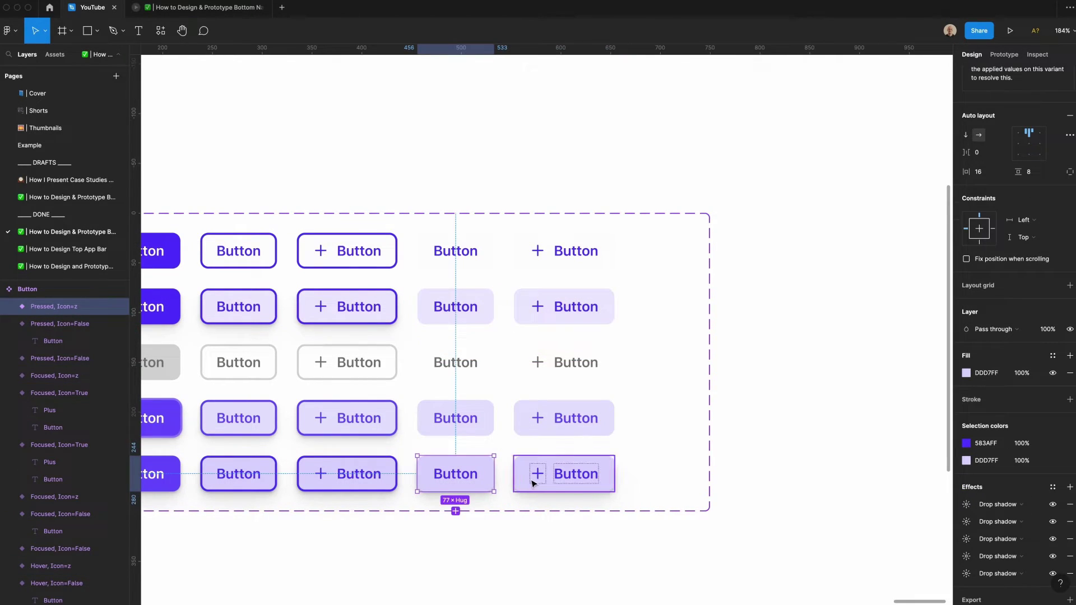
left_click(535, 480, "shift")
left_click(1068, 538)
left_click(1068, 538)
left_click(1068, 538)
left_click(1068, 538)
left_click(1068, 539)
left_click(849, 454)
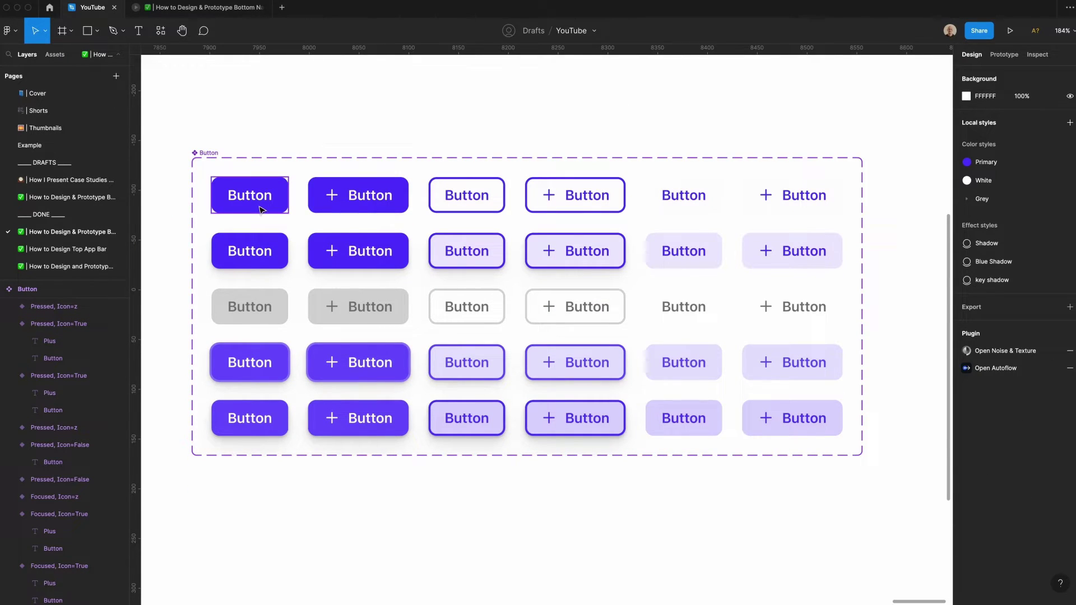
- Try placing an instance of the filled Default button below the component set, and undo it
left_click_drag(267, 179, 541, 508)
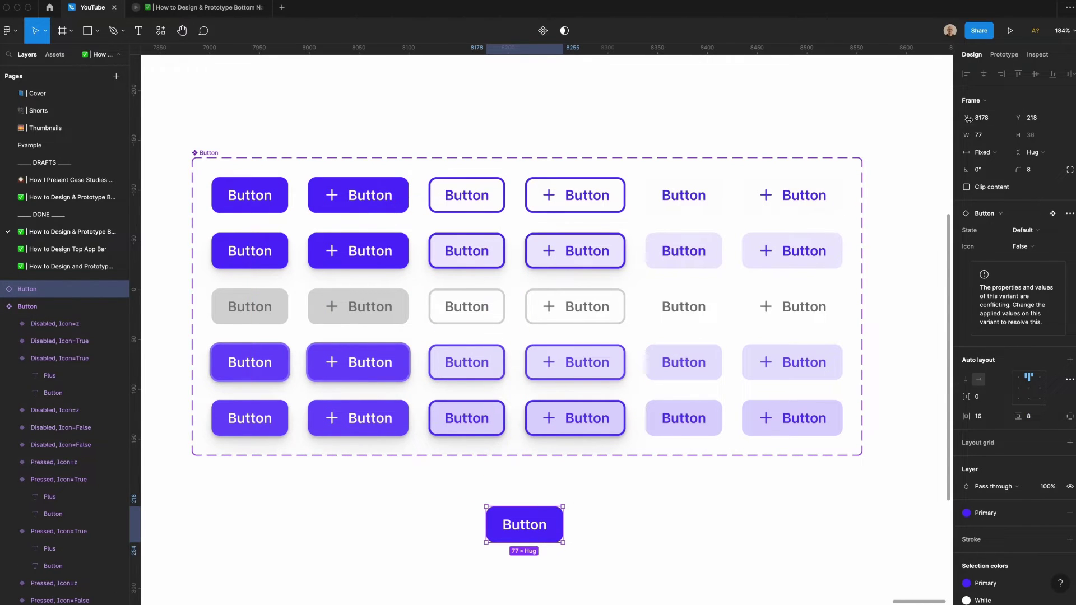
key("ctrl+z")
- Add a variant property named Type with the value Primary to the Button component set
left_click(418, 156)
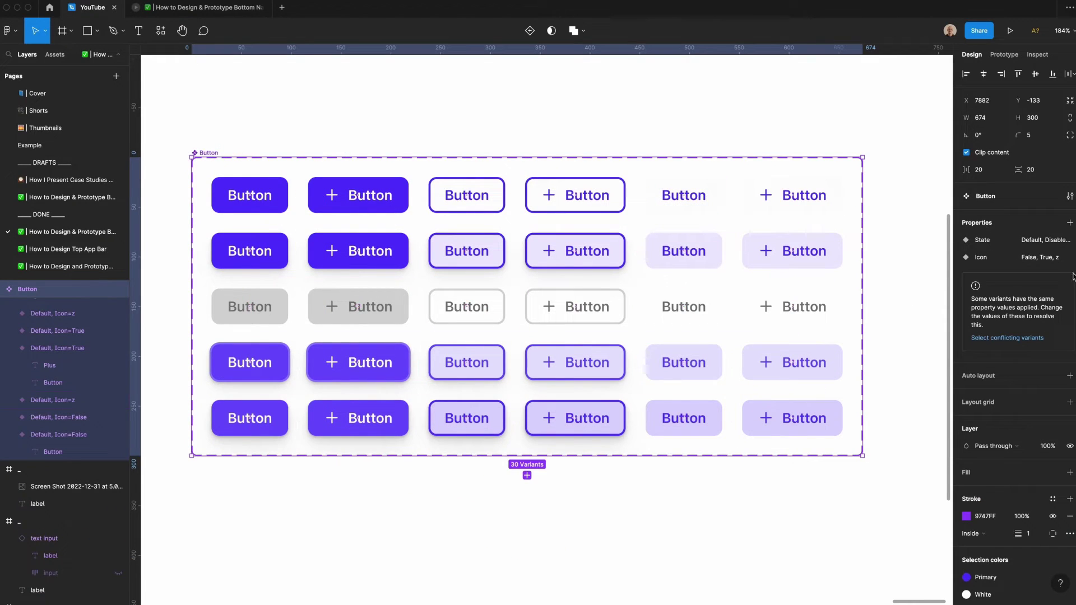
left_click(1070, 223)
left_click(1003, 257)
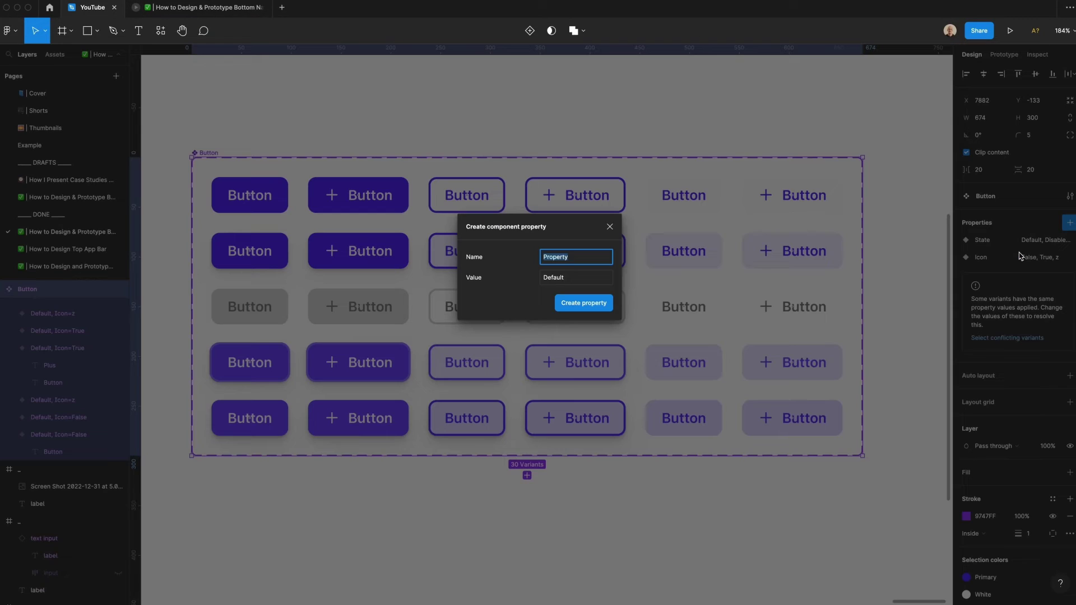
type("Type")
key("Tab")
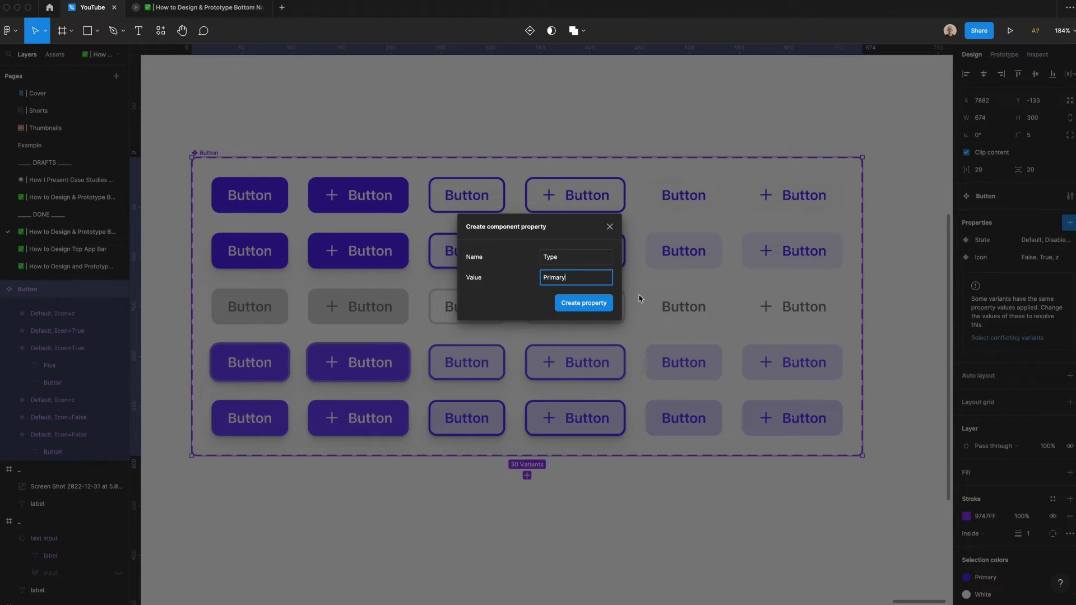
key("Return")
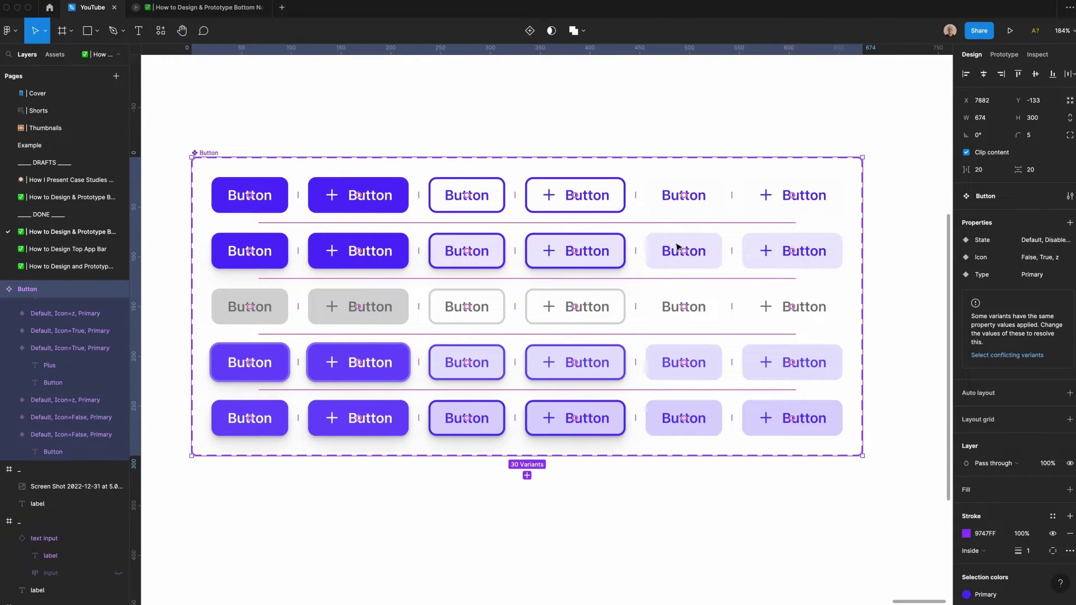
- Set the Type property of all ten outlined buttons to Secondary
left_click_drag(470, 127, 595, 467)
left_click(1026, 331)
type("Secondar")
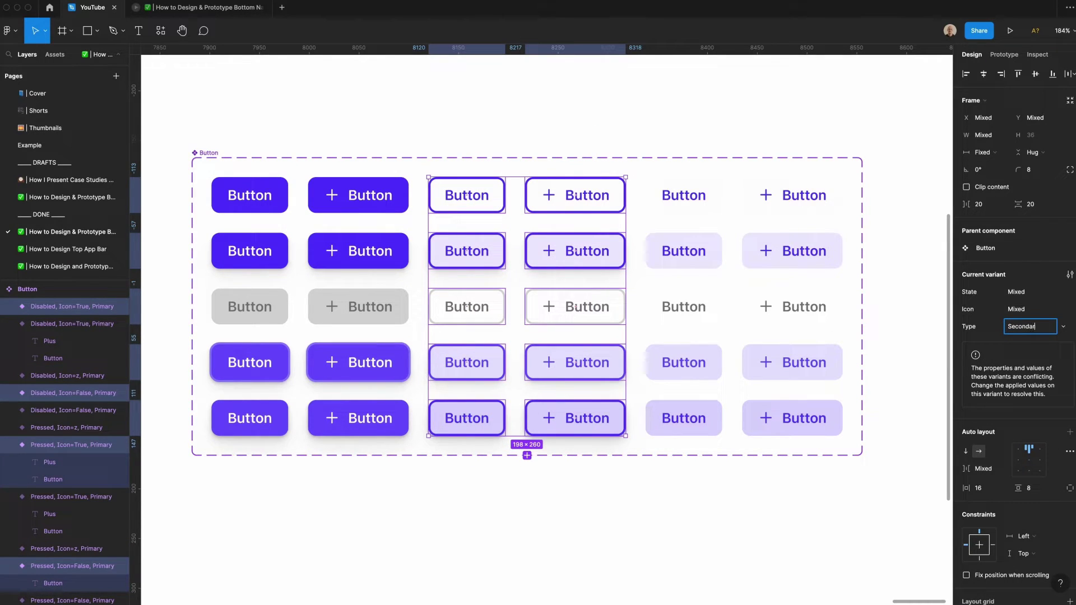
type("y")
- Set the Type property of all ten borderless buttons to Tertiary
left_click_drag(699, 108, 785, 480)
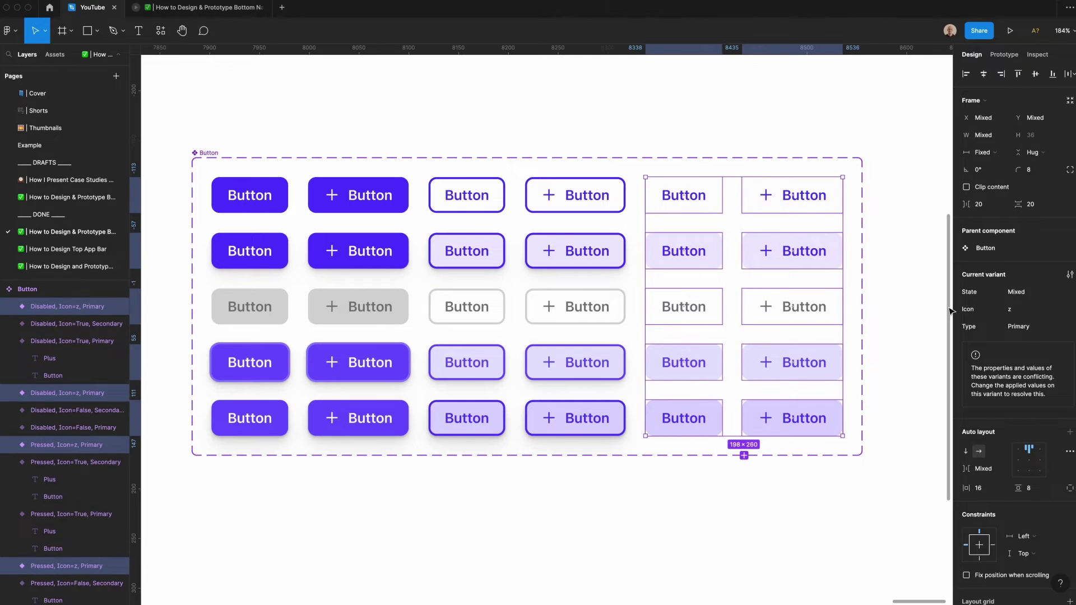
left_click(1027, 327)
type("Tertiary")
key("Return")
- Set the Icon property of all fifteen buttons without a plus icon to False
left_click_drag(473, 110, 432, 445)
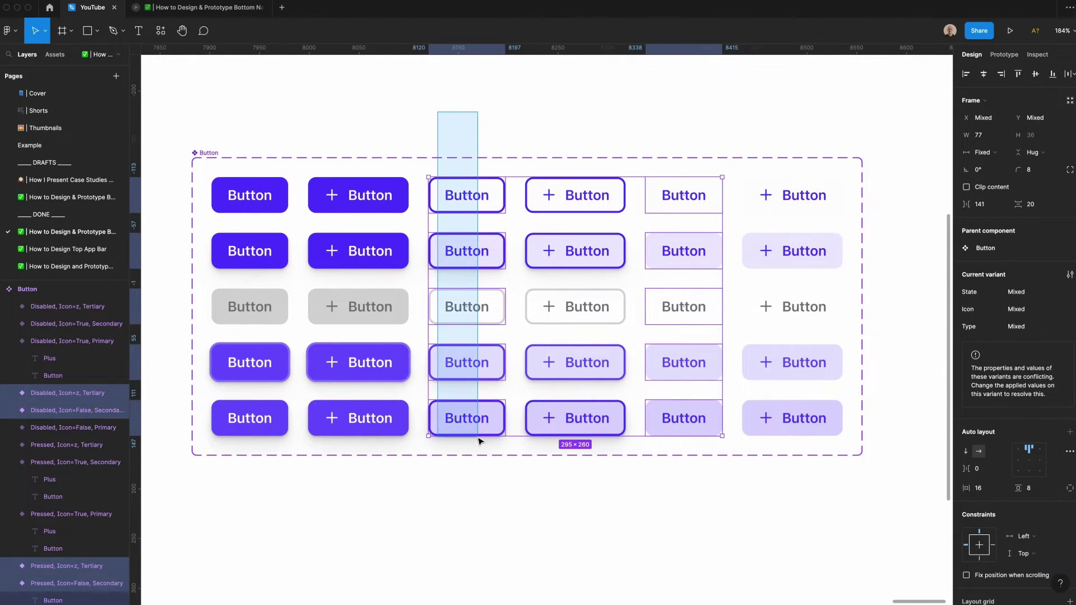
left_click_drag(206, 108, 252, 445)
left_click(1022, 309)
type("False")
key("Tab")
- Set the Icon property of all fifteen buttons with a plus icon to True
left_click_drag(345, 144, 388, 482)
left_click_drag(573, 148, 613, 448)
left_click_drag(790, 147, 818, 449)
left_click(1040, 310)
type("True")
- Check the State property of each of the five button rows in the component set
left_click_drag(245, 128, 773, 195)
left_click_drag(893, 253, 263, 269)
left_click_drag(900, 305, 257, 313)
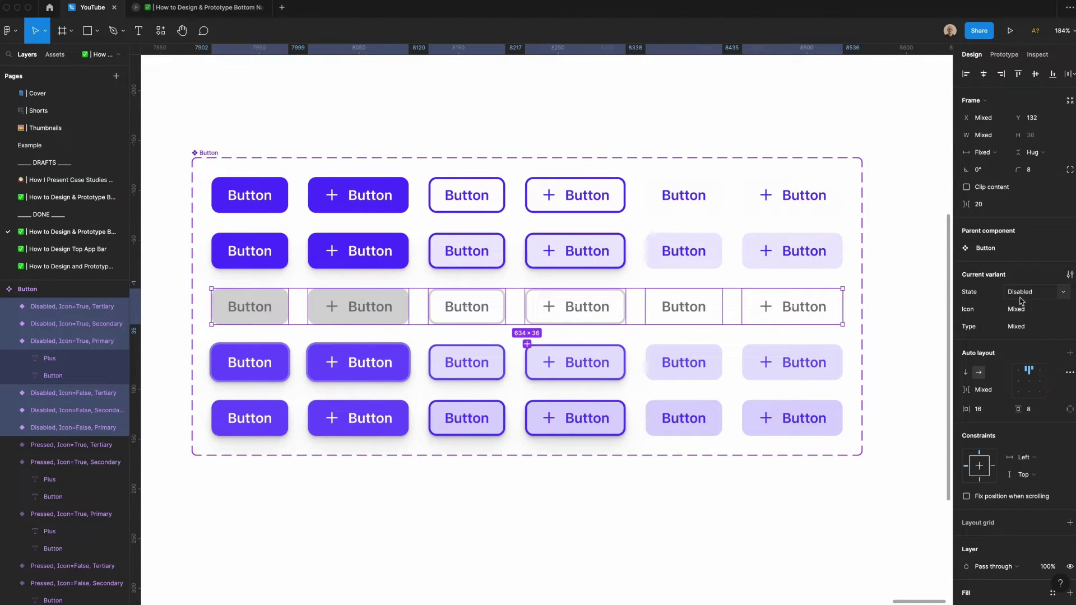
left_click_drag(893, 368, 263, 379)
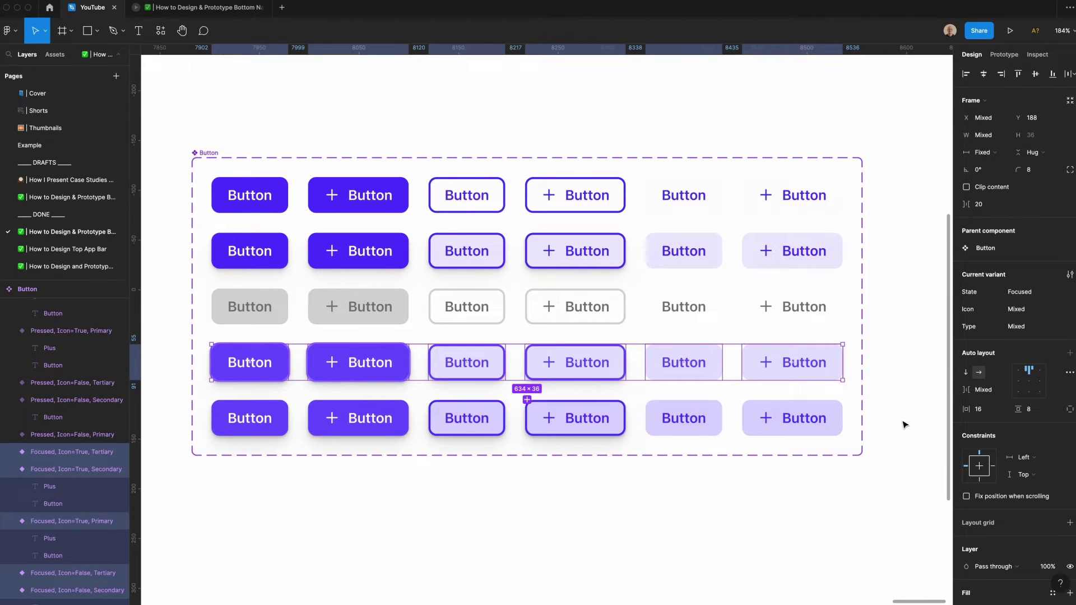
left_click_drag(902, 425, 263, 431)
- Place an instance of the Default Primary button without icon below the component set
left_click(249, 195)
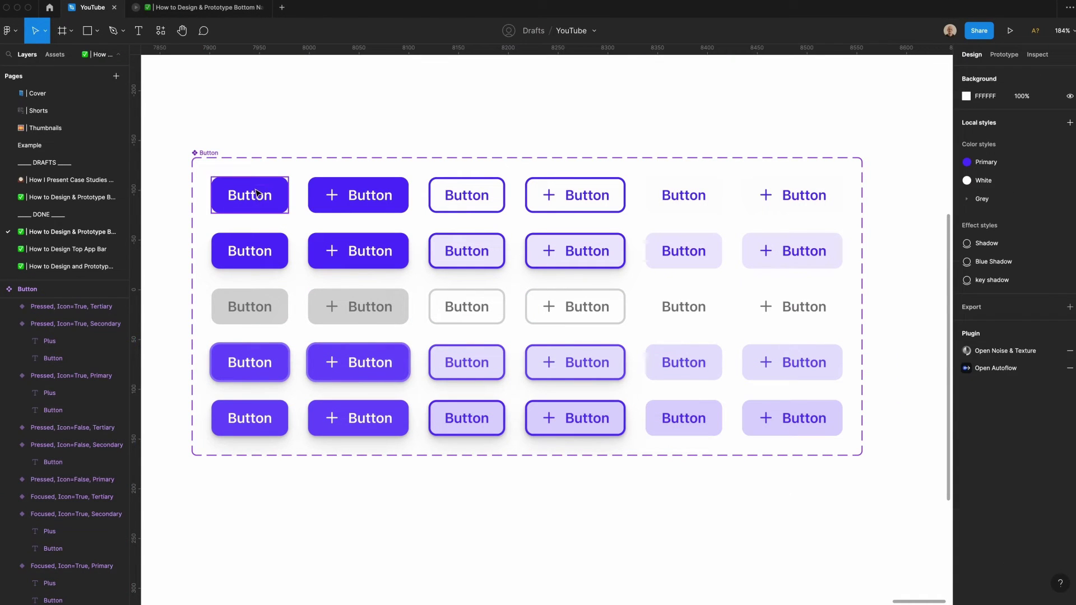
key("ctrl+c")
scroll(284, 267, "down", 6)
key("ctrl+v")
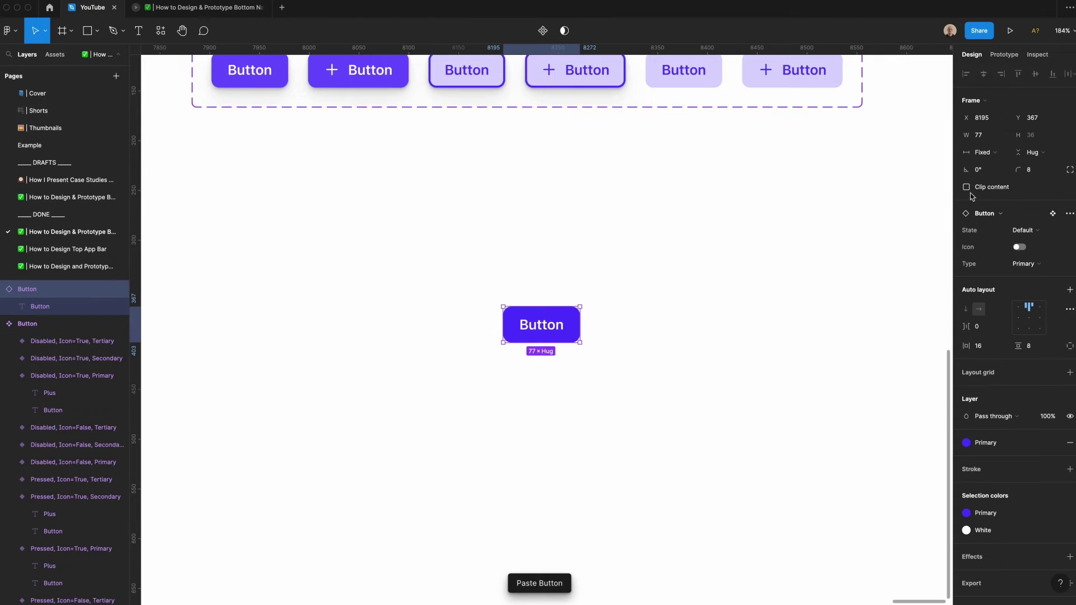
- Switch the instance's State to Focused and on through the list to Pressed
left_click(1020, 228)
left_click(1037, 255)
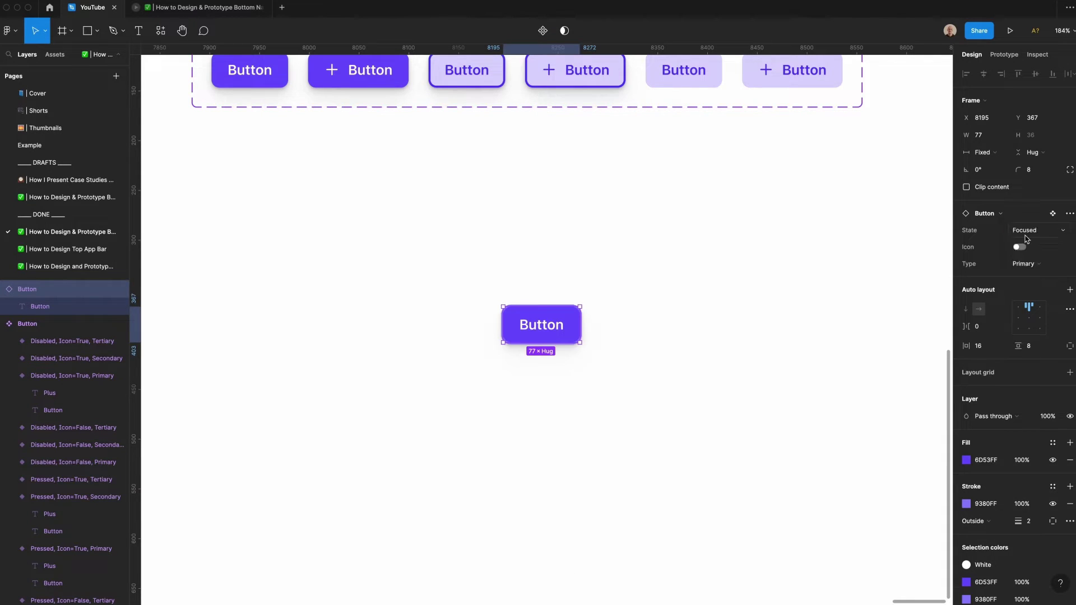
left_click(1028, 229)
left_click(1029, 244)
left_click(1025, 230)
left_click(1030, 243)
- Turn on the instance's Icon property and switch its Type to Secondary and on to Tertiary
left_click(1018, 247)
left_click(1018, 247)
left_click(1018, 247)
left_click(1024, 264)
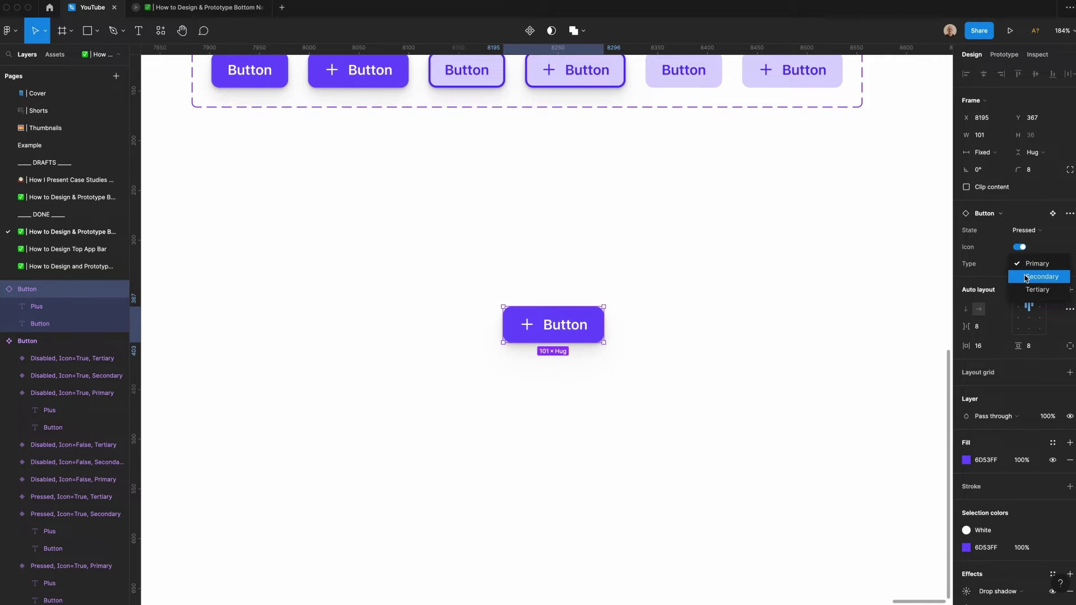
left_click(1026, 276)
left_click(1027, 263)
left_click(1029, 276)
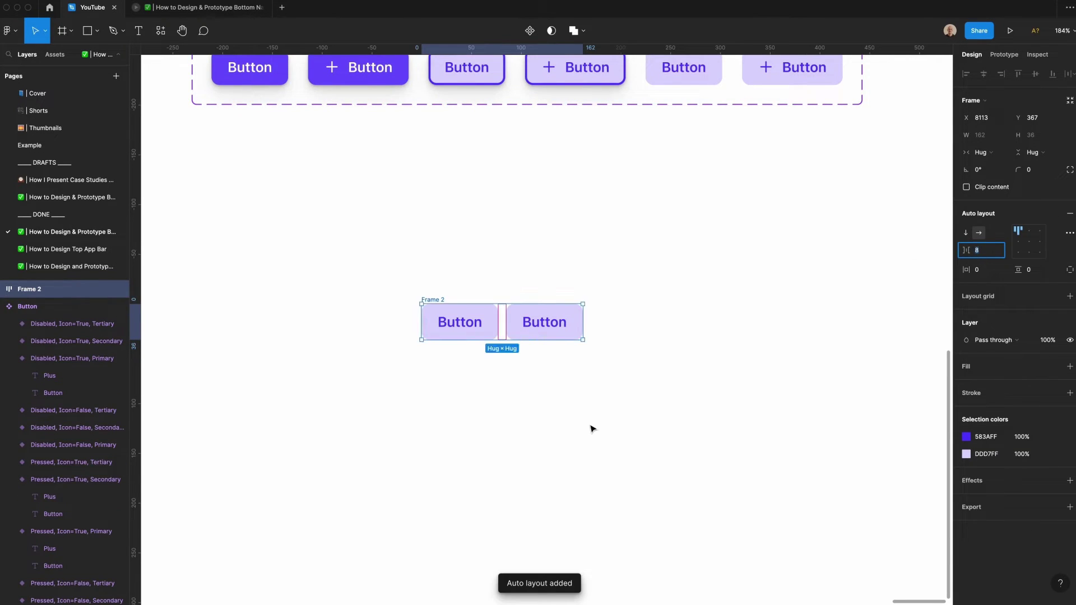
- Set the two instances in the auto layout frame to a Default Secondary and a Default Primary button
left_click(591, 427)
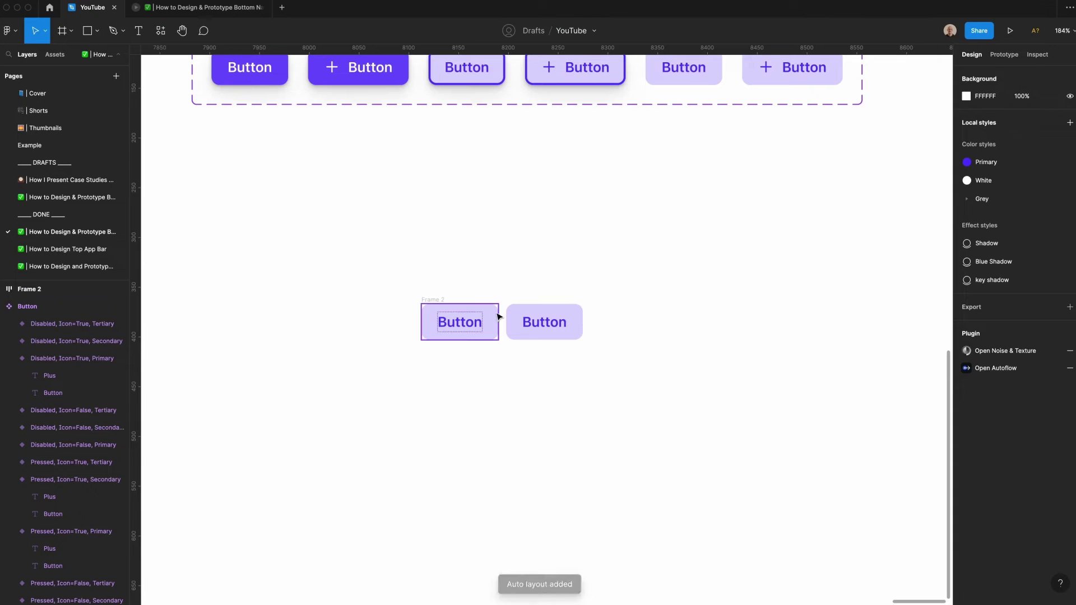
left_click(515, 319)
left_click(1026, 229)
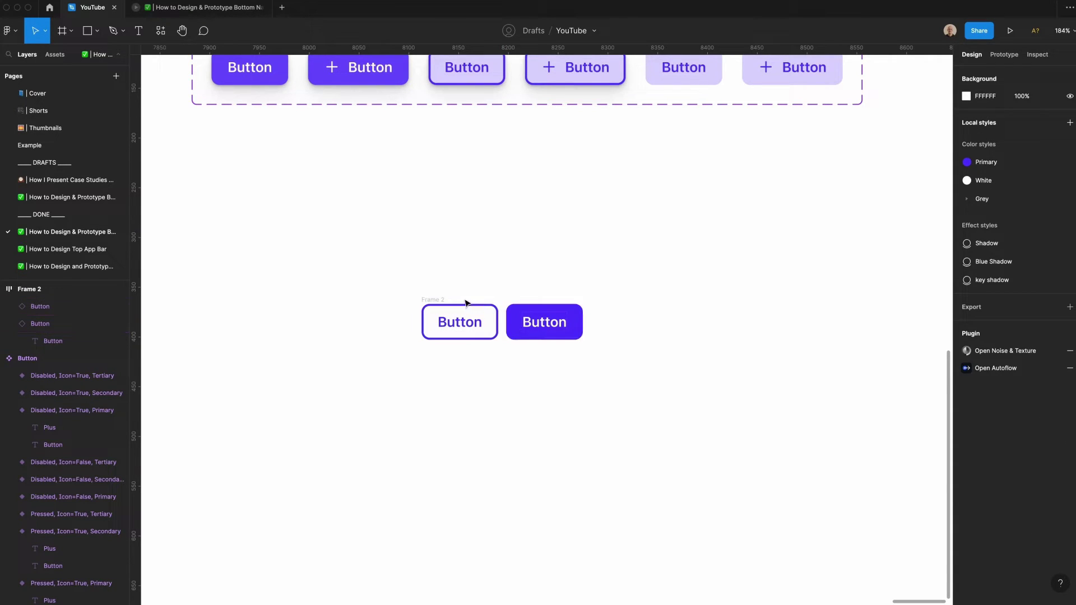
left_click(432, 299)
left_click(432, 299)
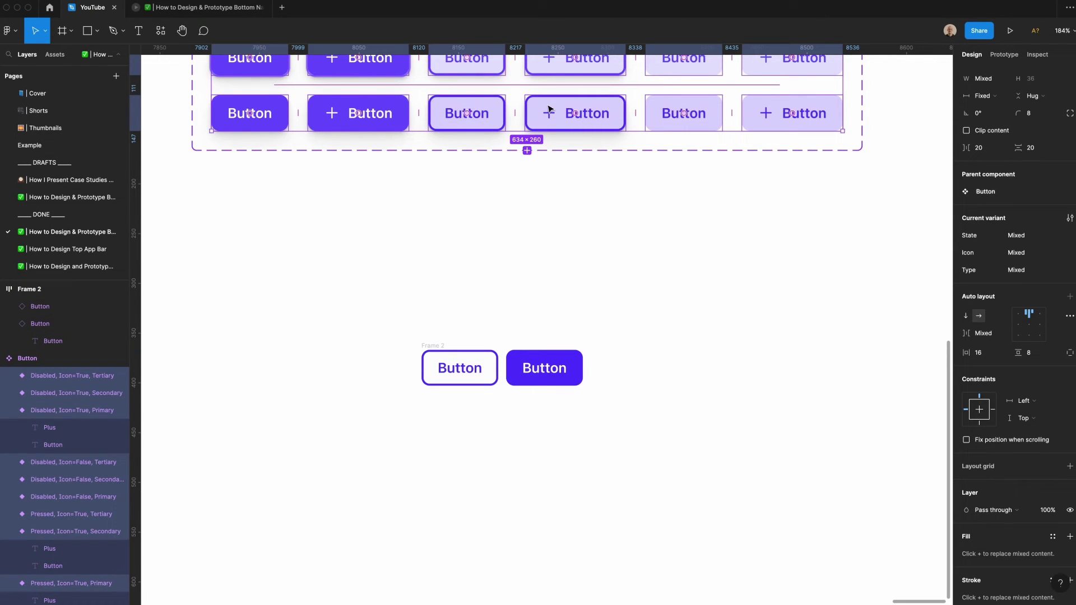
- Try a corner radius of 12 on all thirty button variants
scroll(691, 271, "up", 5)
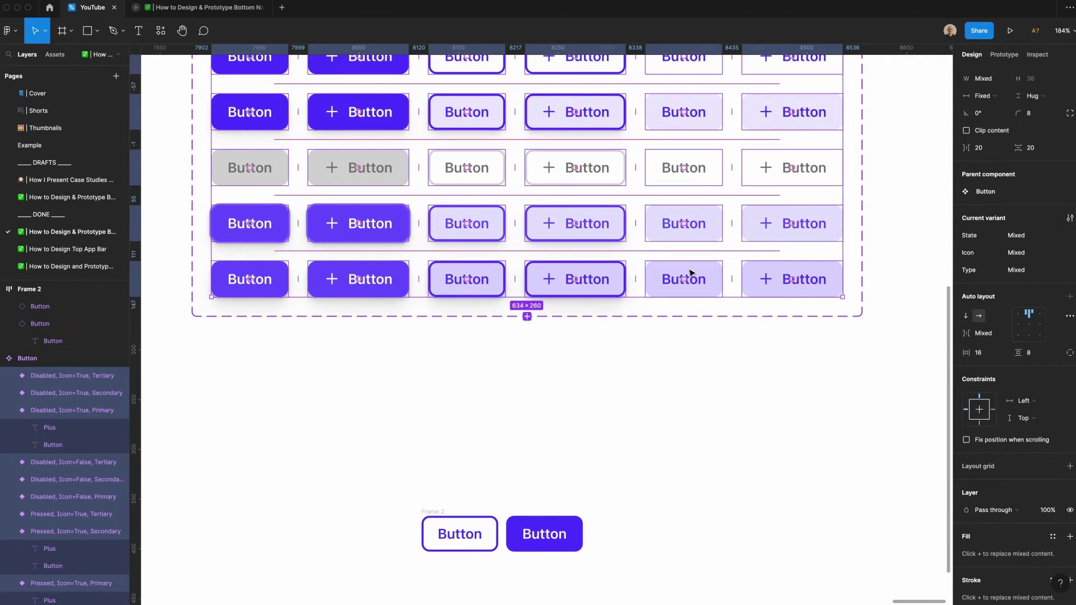
left_click(1051, 118)
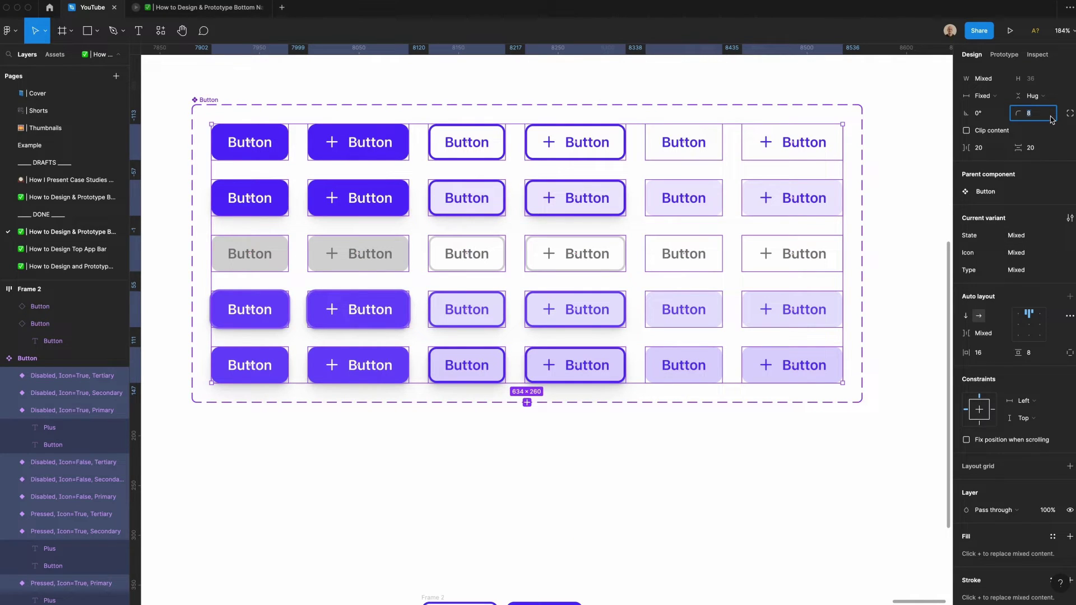
type("12")
key("Return")
scroll(715, 384, "down", 4)
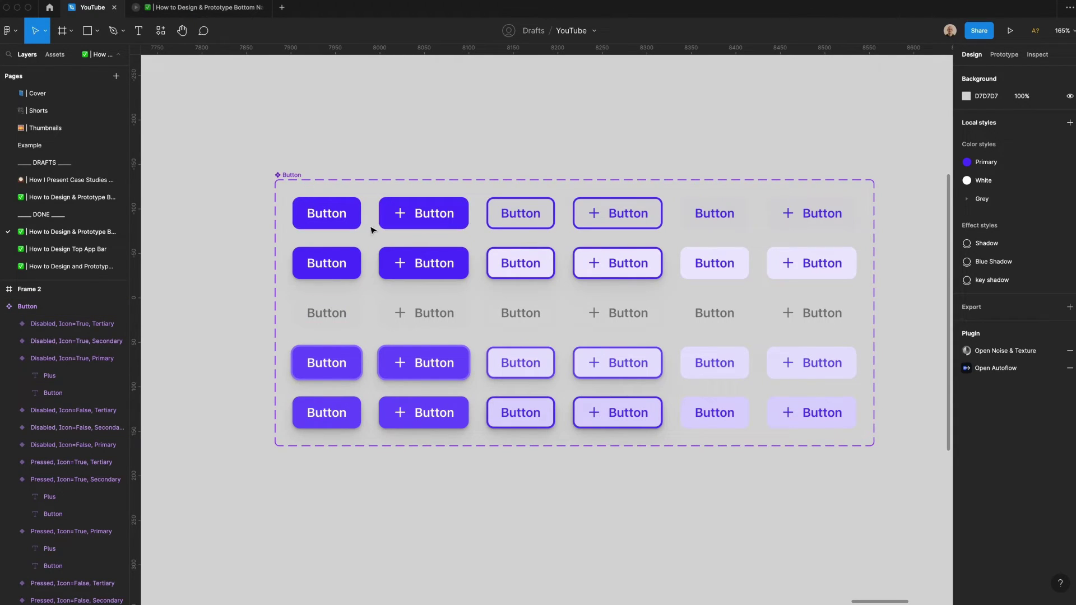
- Prototype the Default Primary icon button to change to Hover while hovering, with Smart animate, Ease in, 400 ms
left_click(448, 213)
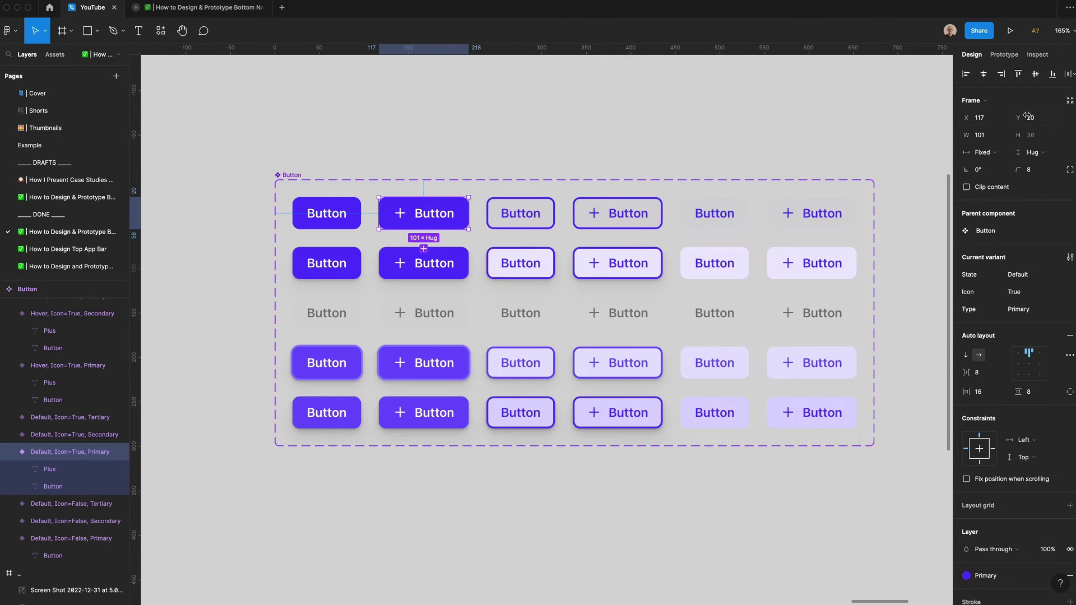
left_click(1004, 55)
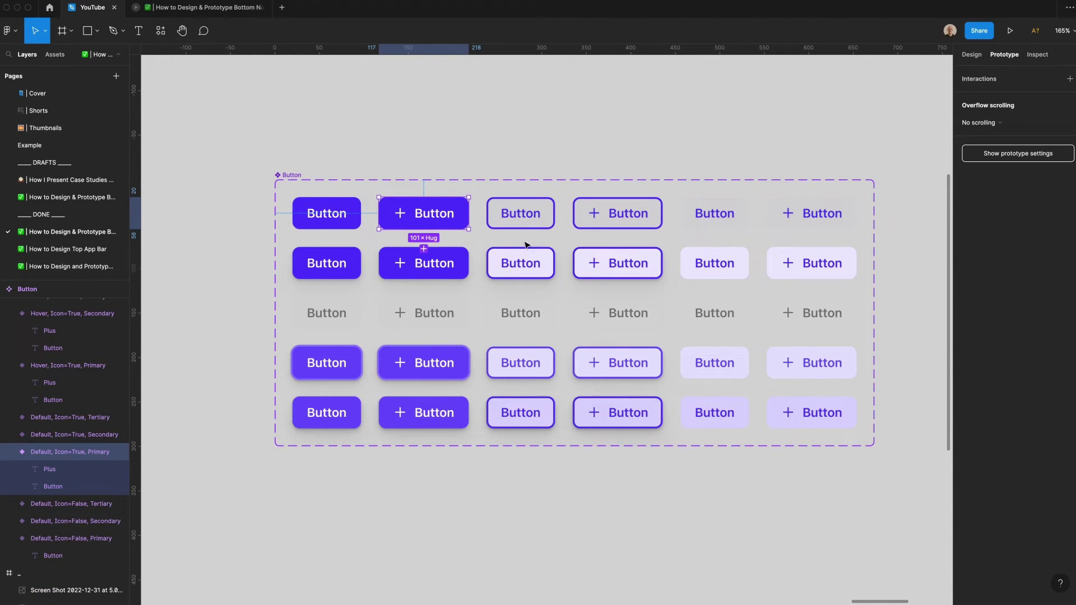
left_click_drag(425, 232, 429, 255)
left_click(849, 125)
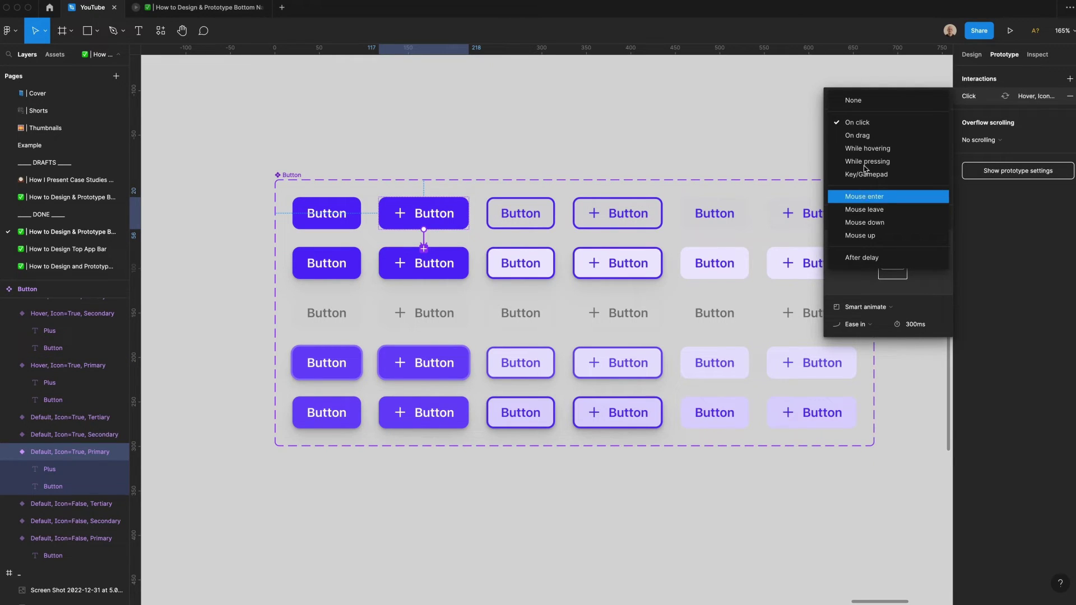
left_click(866, 148)
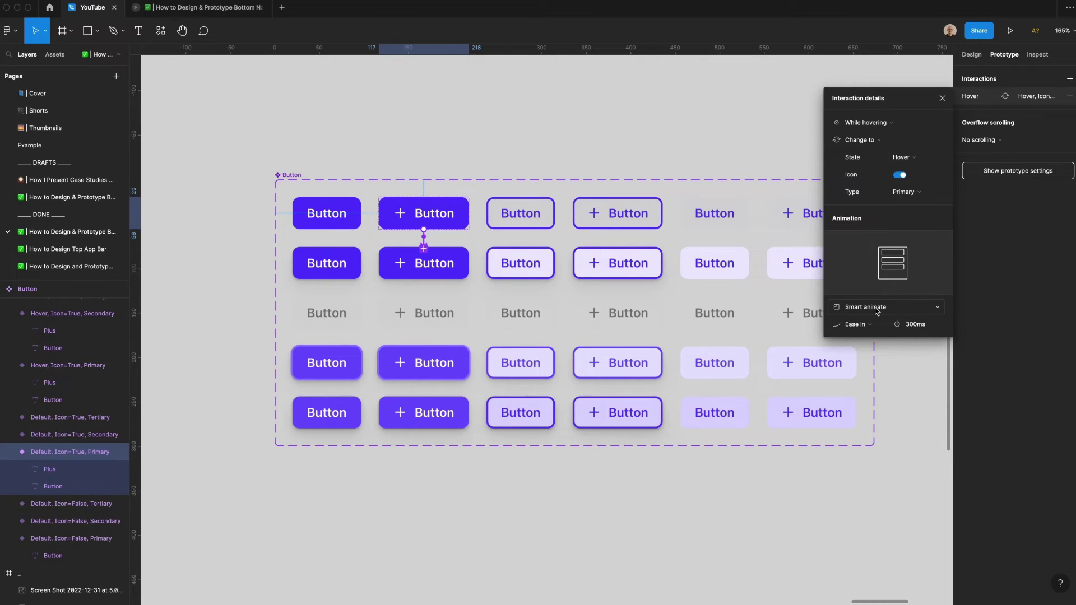
left_click(908, 328)
- Connect the Hover Primary icon button to its Pressed variant on click with Smart animate, Ease in, 400 ms
left_click(424, 277)
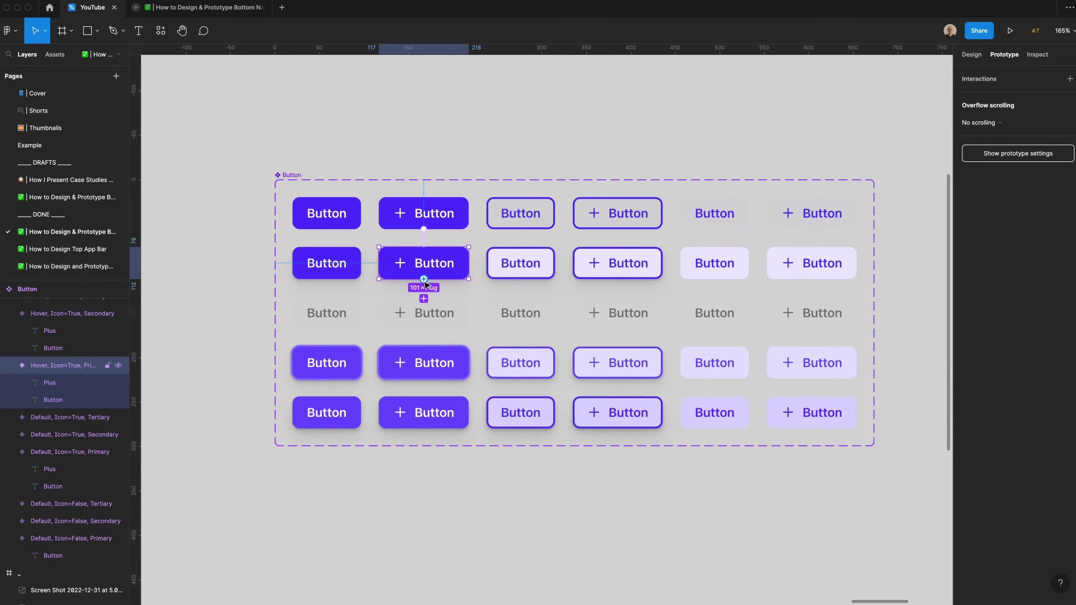
left_click_drag(424, 279, 440, 415)
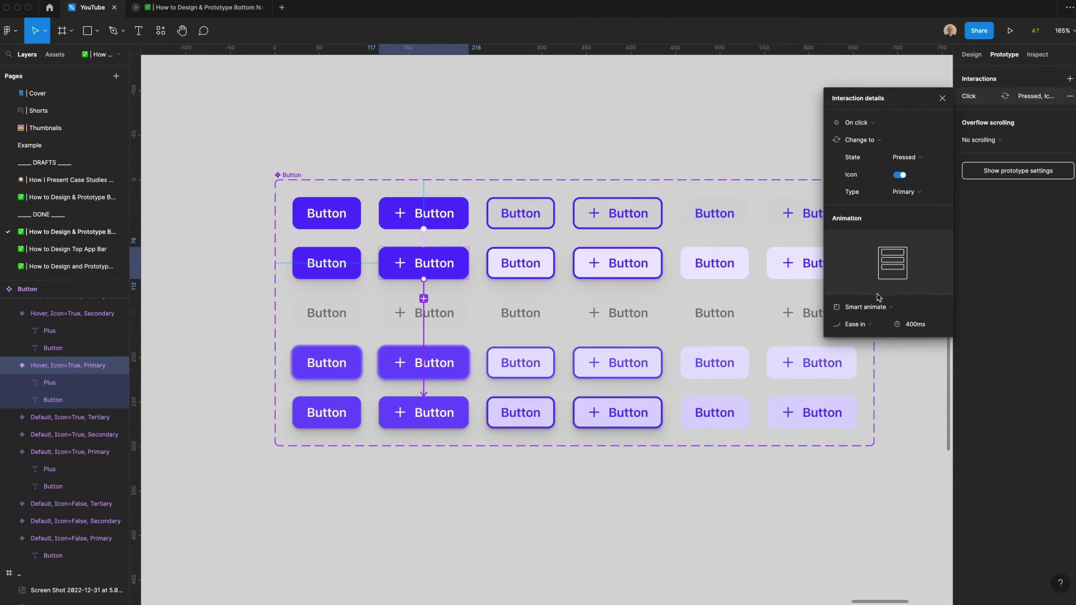
- Connect the Pressed Primary icon button back to Default after a 1 ms delay, with Smart animate over 50 ms
left_click(386, 414)
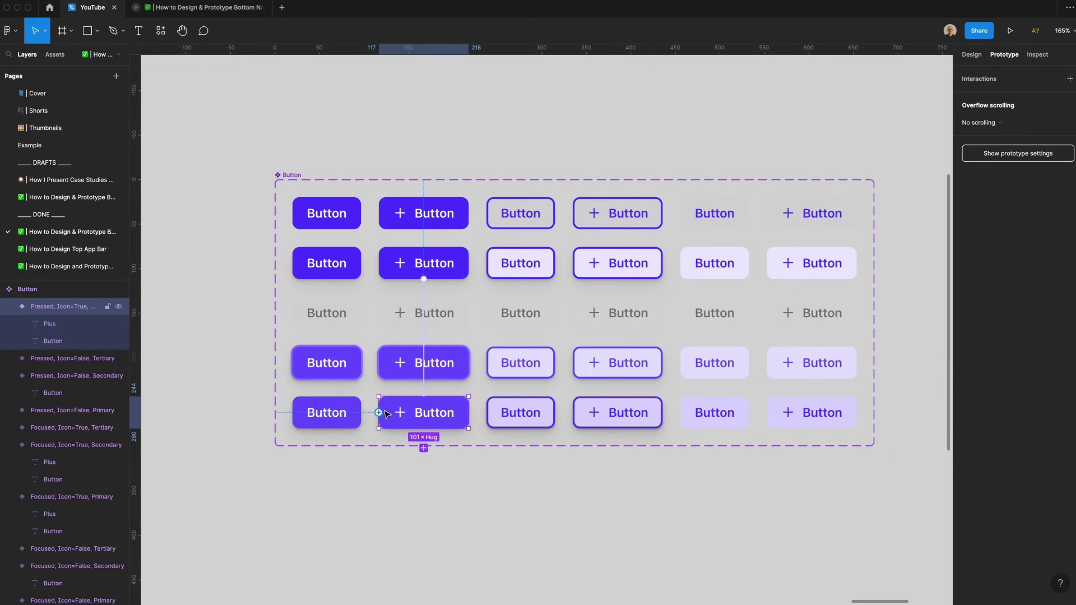
left_click_drag(382, 418, 424, 216)
left_click(857, 122)
left_click(871, 260)
left_click(911, 123)
type("1")
key("Tab")
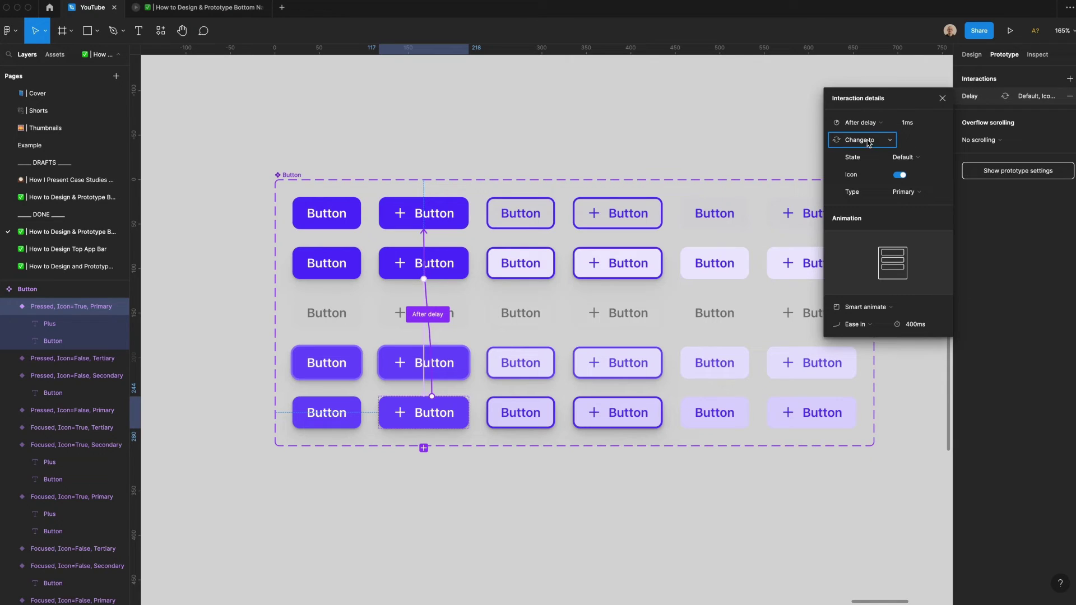
left_click(913, 326)
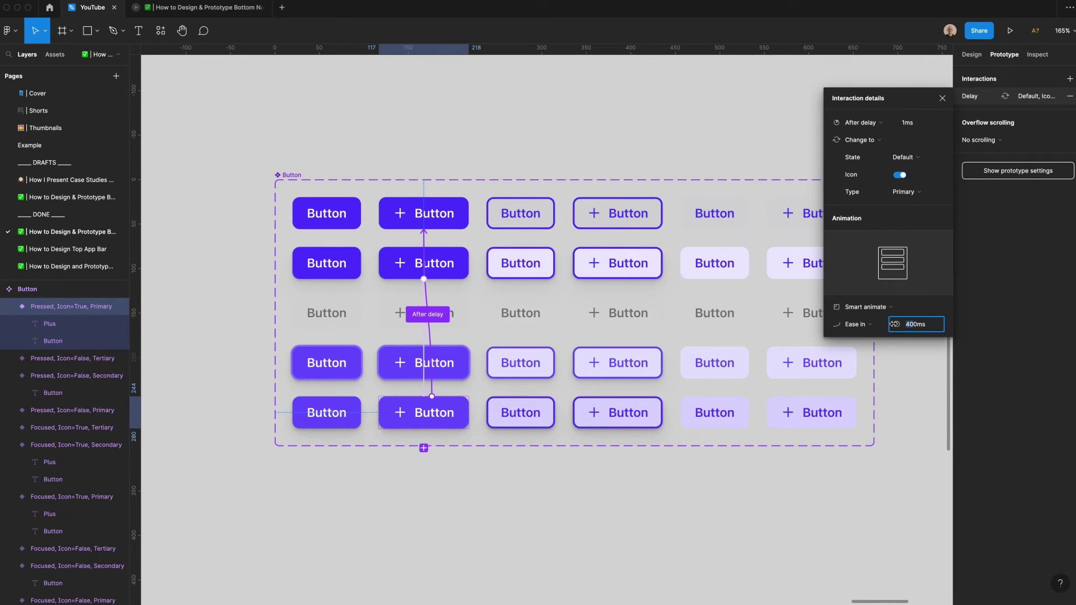
type("50")
left_click(820, 475)
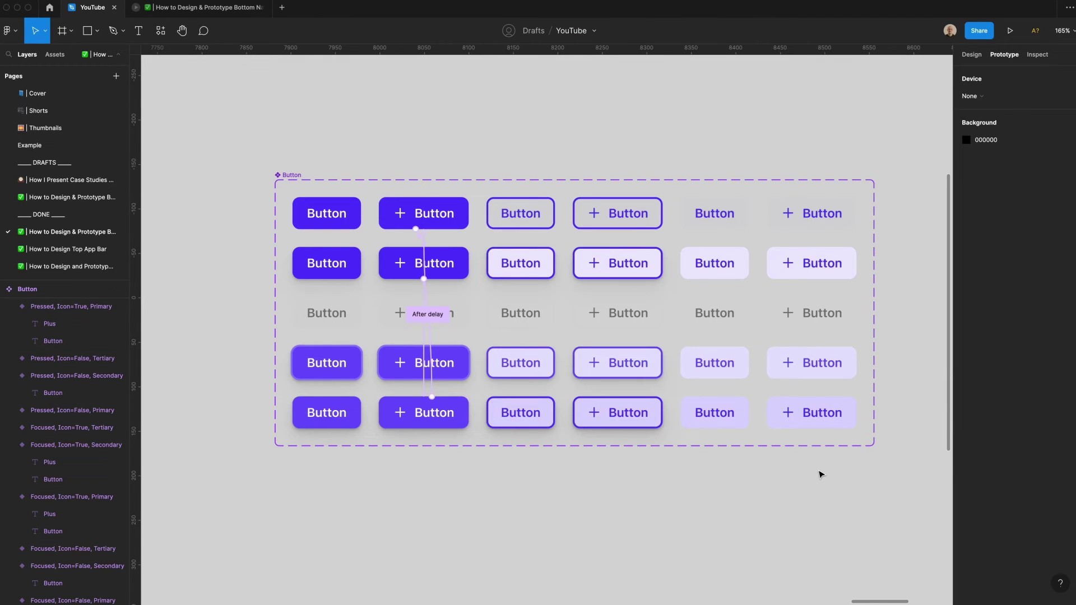
- Copy the Default Primary icon button and paste an instance into the 375 × 812 frame beside the component set
key("shift+0")
left_click(487, 264)
key("super+c")
scroll(790, 351, "right", 4)
left_click(790, 351)
key("super+v")
scroll(790, 351, "right", 4)
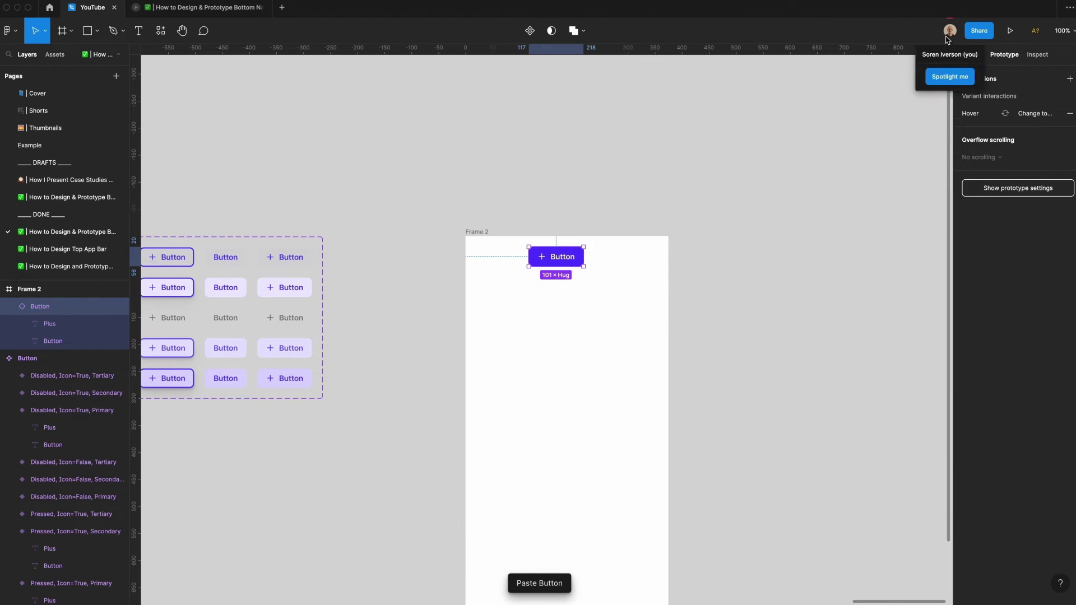
- Centre the button instance horizontally and vertically in Frame 2
left_click(970, 54)
left_click(983, 74)
left_click(1035, 74)
scroll(683, 204, "down", 3)
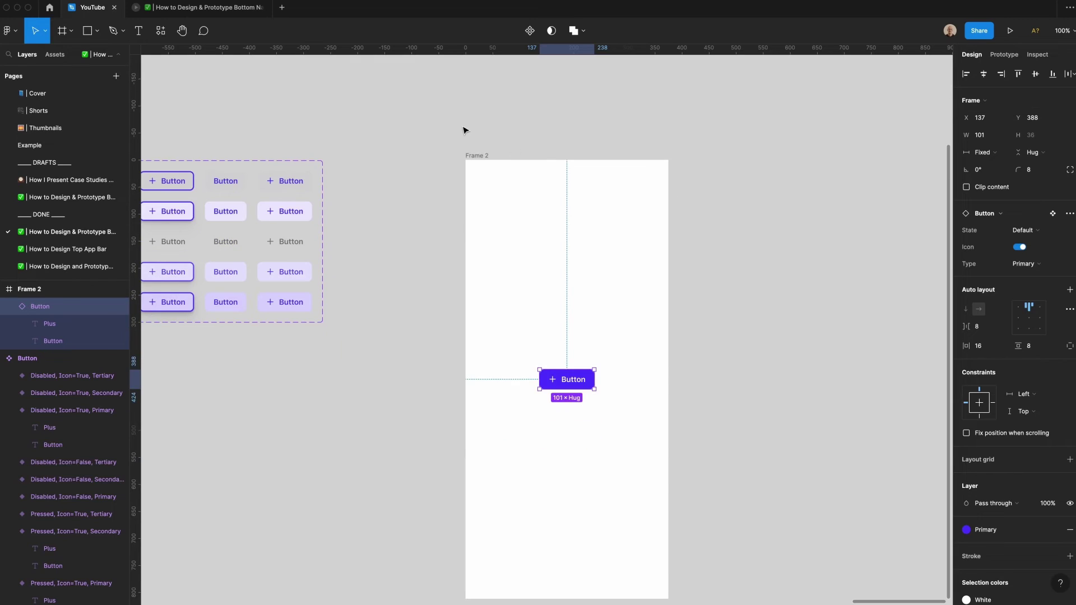
- Add a flow starting point to Frame 2 and run its prototype
left_click(482, 153)
scroll(481, 153, "down", 2)
left_click(1004, 55)
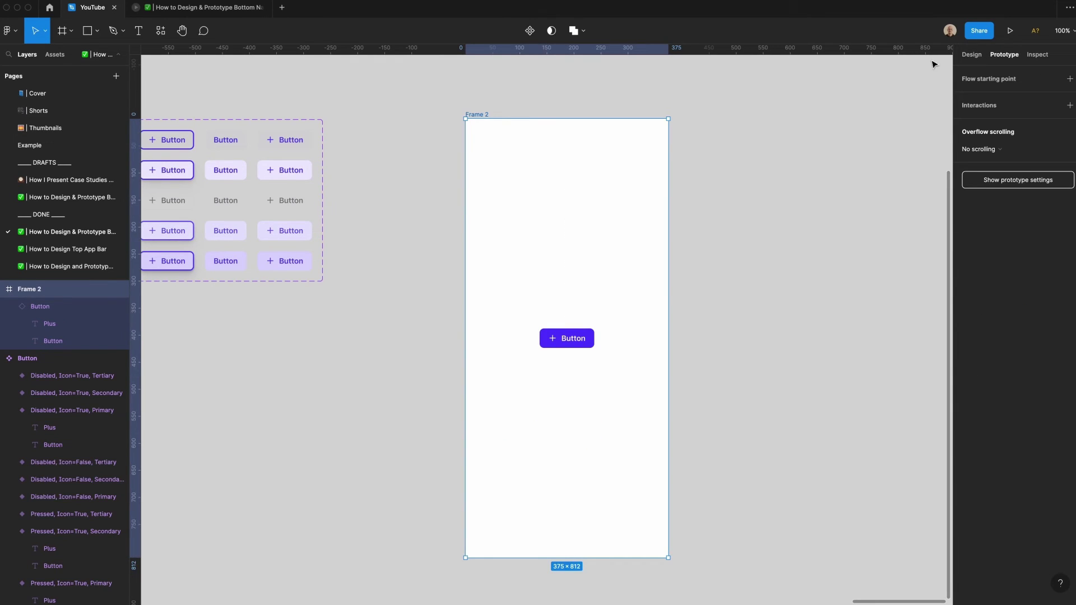
left_click(1070, 79)
left_click(1009, 30)
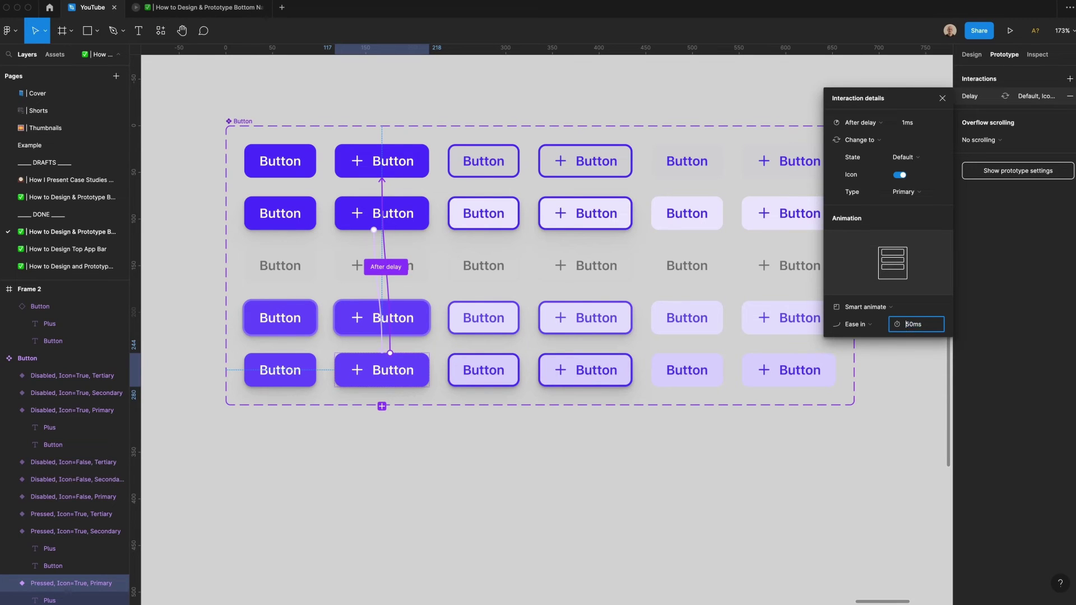
- Paste a fresh Default Primary icon button instance centred in Frame 2 and check it in the running prototype
left_click(487, 519)
left_click(369, 162)
scroll(368, 163, "right", 10)
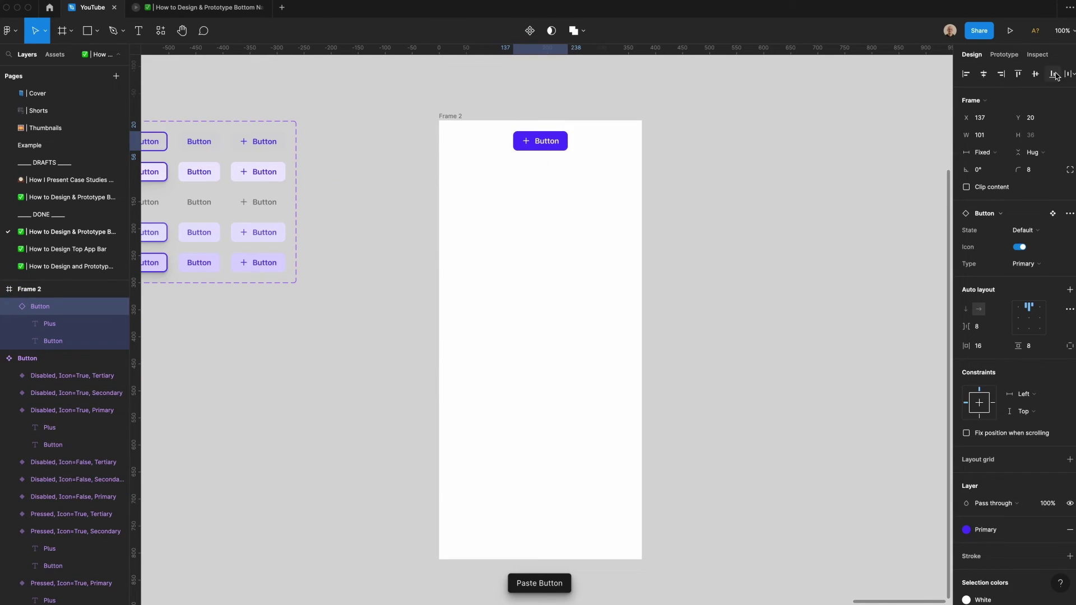
left_click(1057, 76)
left_click(203, 7)
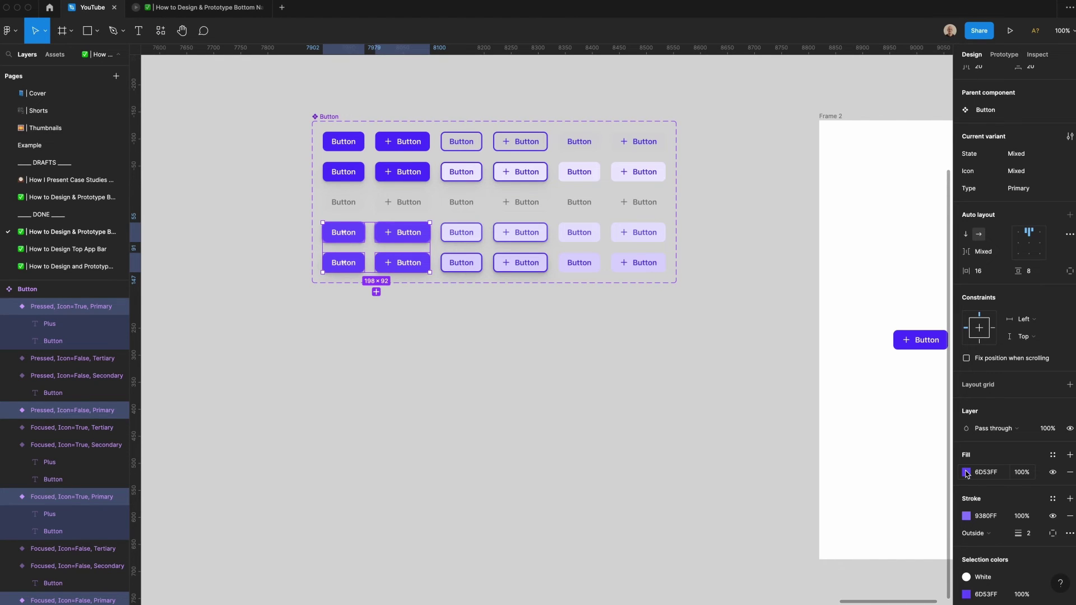
- Lighten the purple fill of the four Focused and Pressed Primary buttons
left_click(965, 473)
left_click_drag(908, 341, 904, 339)
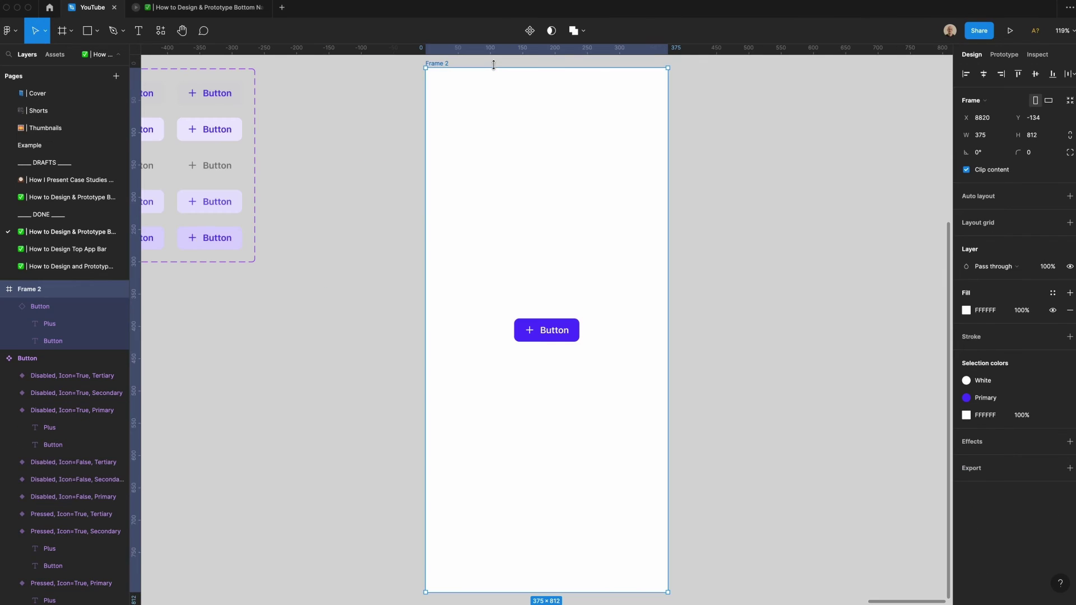
- Shorten Frame 2 from its upper edge to a height of 382 and test the button in the running prototype
left_click_drag(492, 66, 503, 206)
left_click(227, 3)
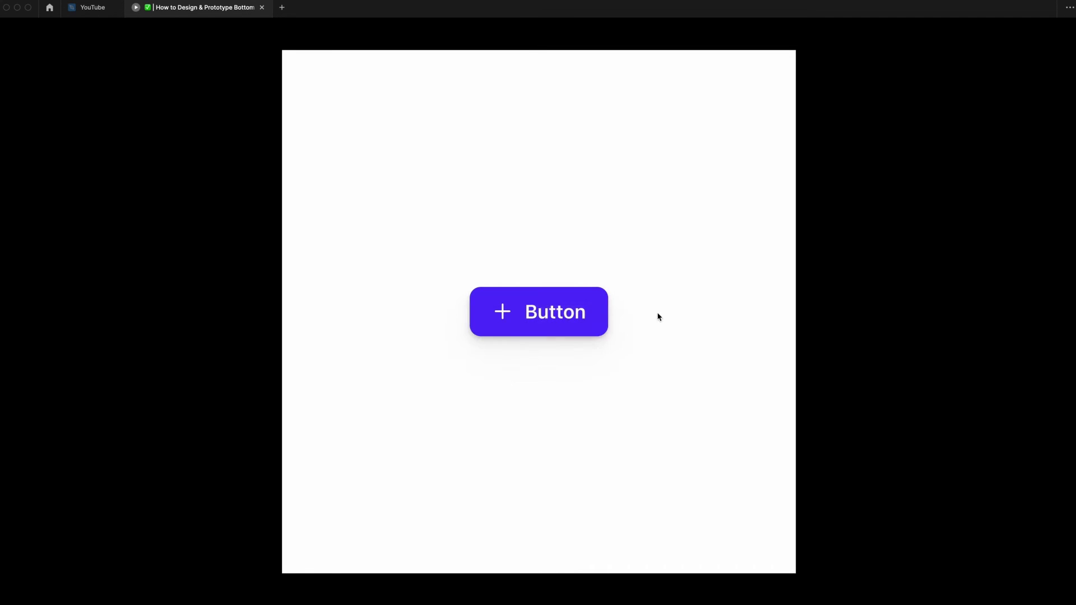
left_click(555, 313)
- Edit the delay of the Primary icon button's Pressed-to-Default interaction and preview Frame 2 again
left_click(997, 58)
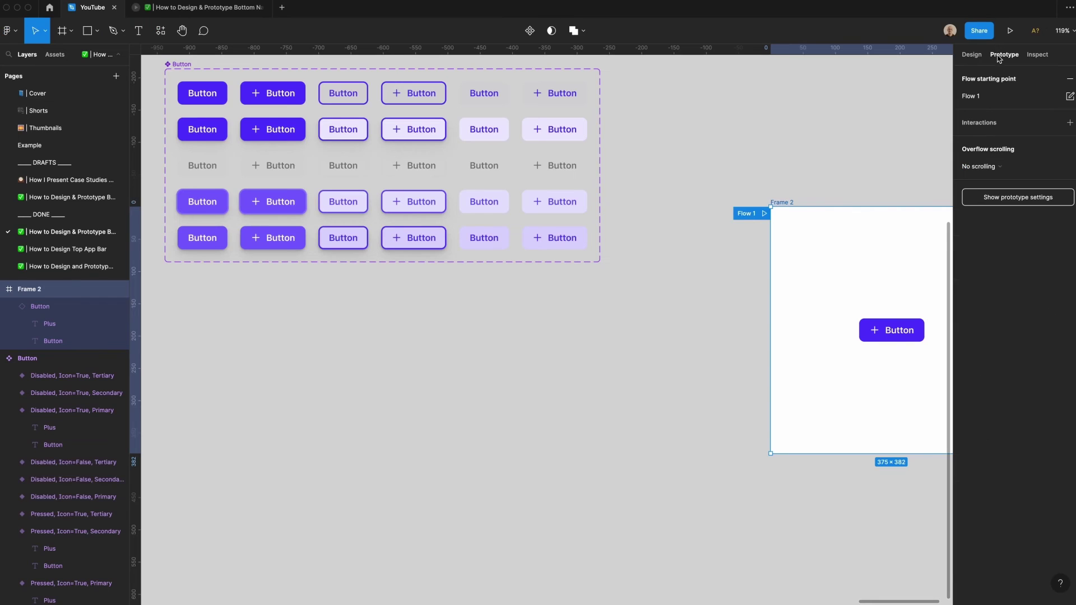
left_click(280, 246)
left_click(280, 224)
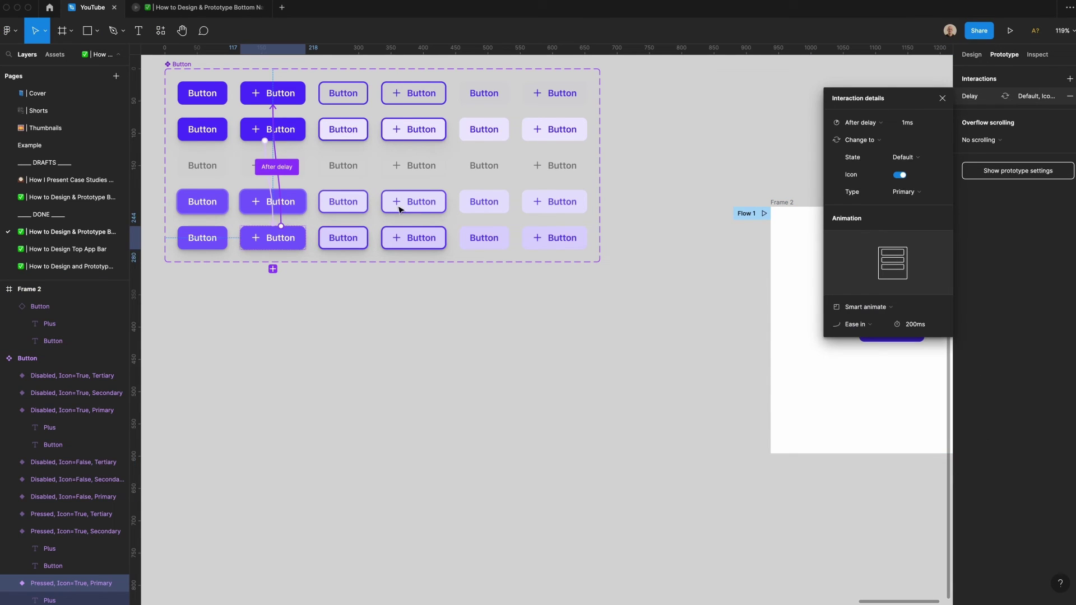
left_click(903, 124)
left_click(782, 202)
left_click(224, 11)
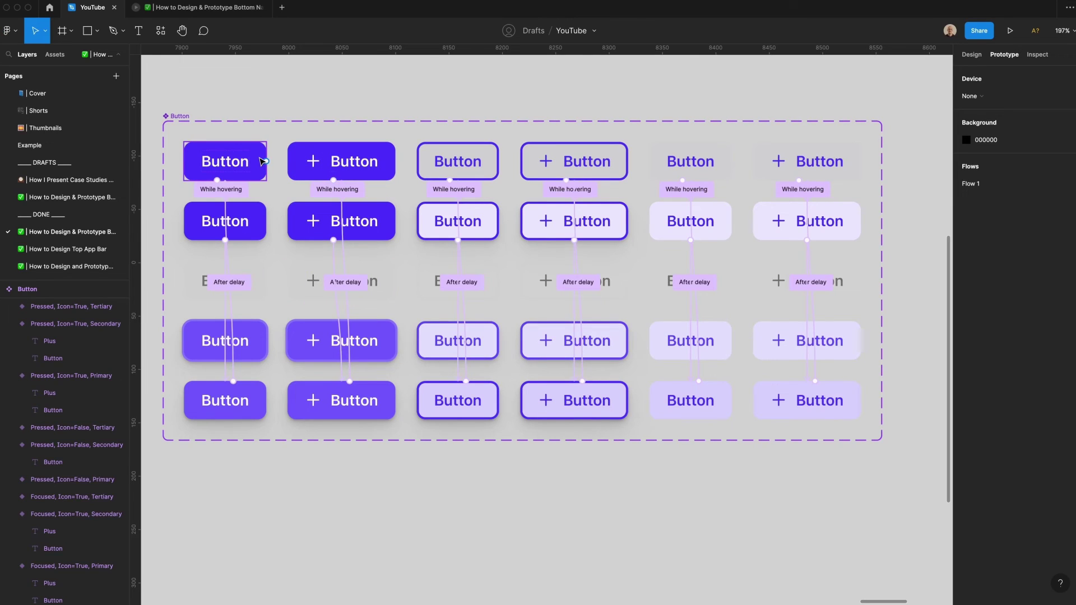
- Select and copy all six Default-state buttons in the first row of the Button component set
left_click(262, 162)
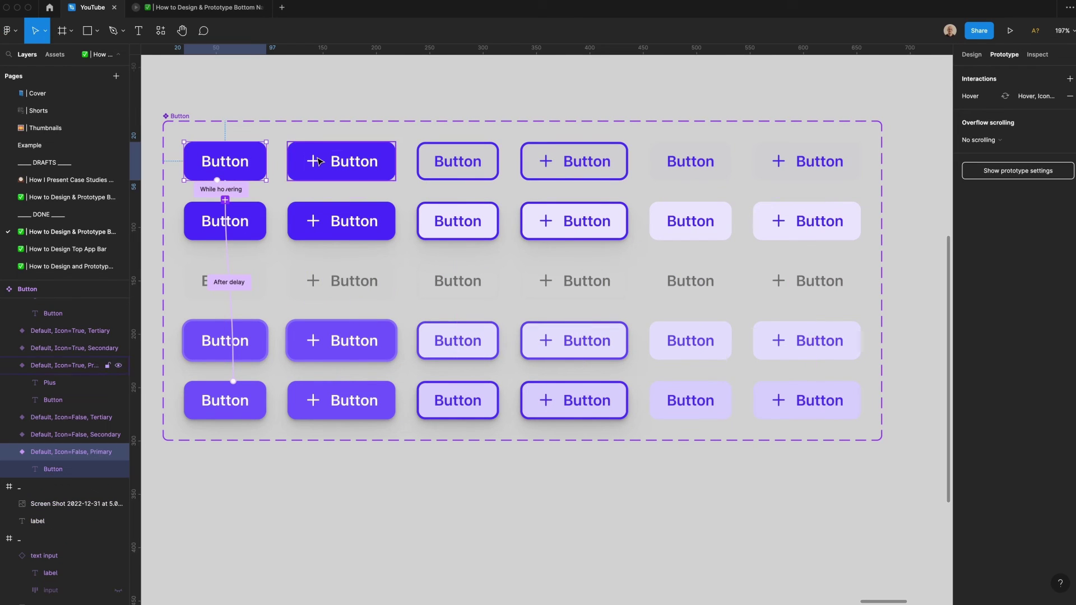
left_click(336, 162, "shift")
left_click(442, 161, "shift")
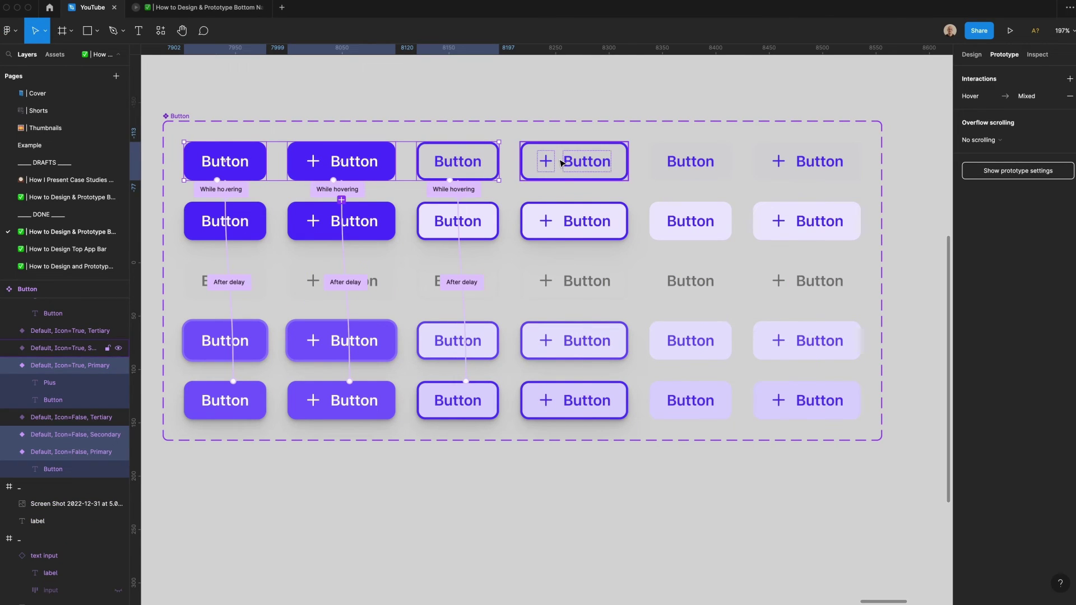
left_click(540, 157, "shift")
left_click(669, 161, "shift")
left_click(784, 166, "shift")
- Extend Frame 2 from its upper edge to a height of 500
scroll(784, 167, "right", 10)
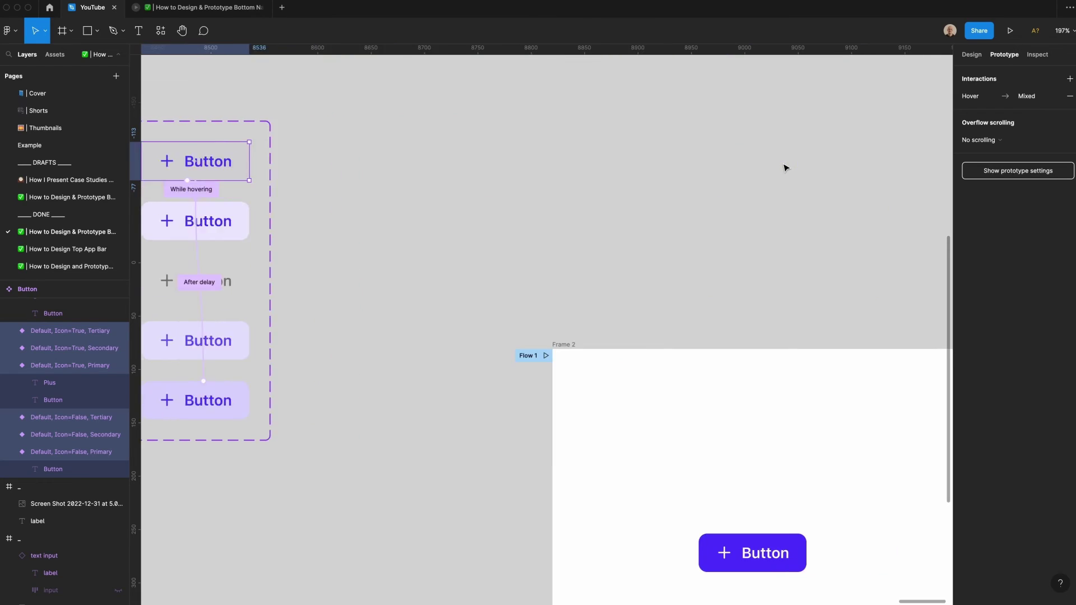
scroll(785, 168, "down", 5)
scroll(785, 168, "up", 2)
left_click_drag(497, 85, 497, 79)
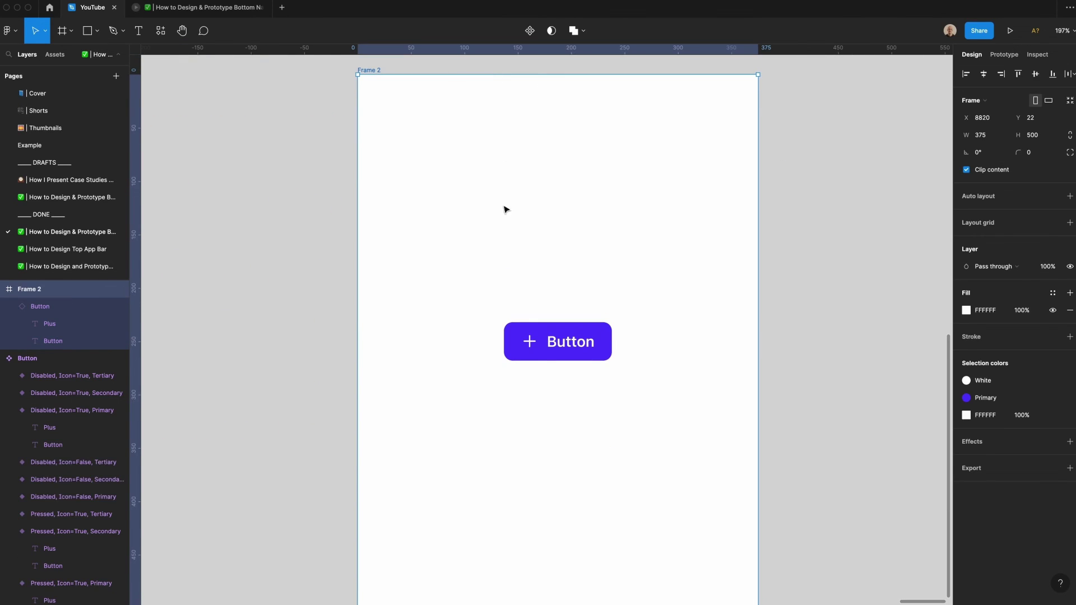
- Replace the button in Frame 2 with a centred column of the six Default buttons and test the first one in the running prototype
left_click(548, 341)
key("Delete")
scroll(547, 341, "down", 5)
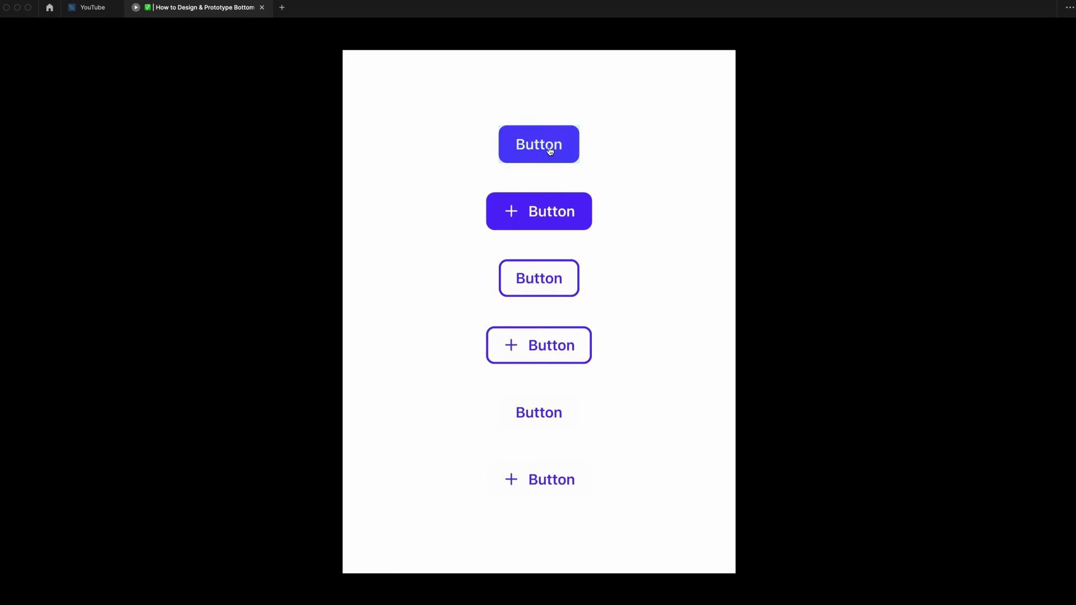
left_click(548, 149)
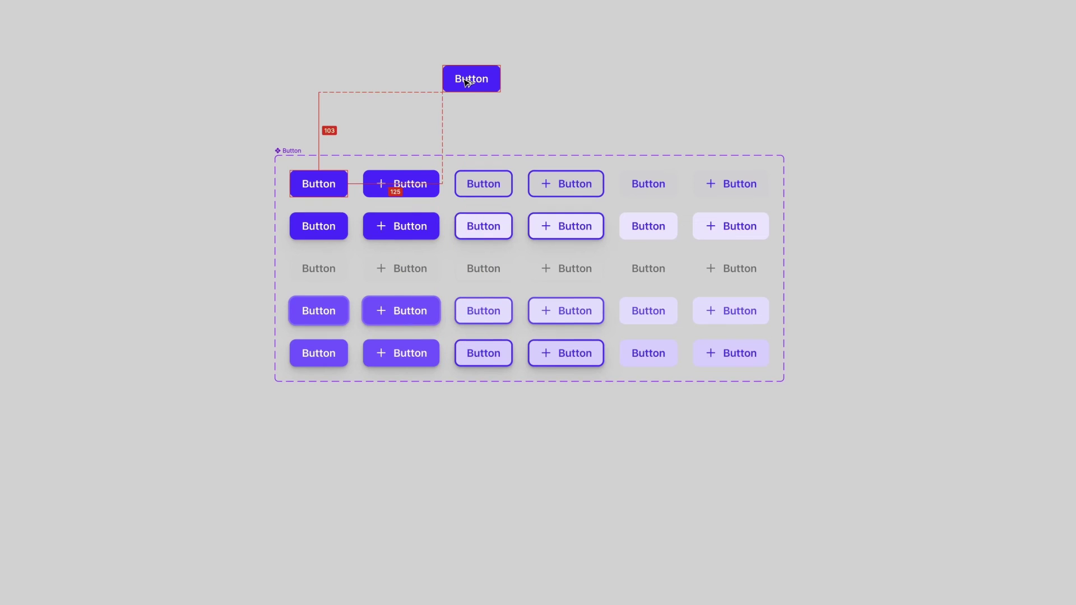
- Place an instance of the Default Primary button without icon above the Button component set
left_click_drag(464, 79, 463, 79)
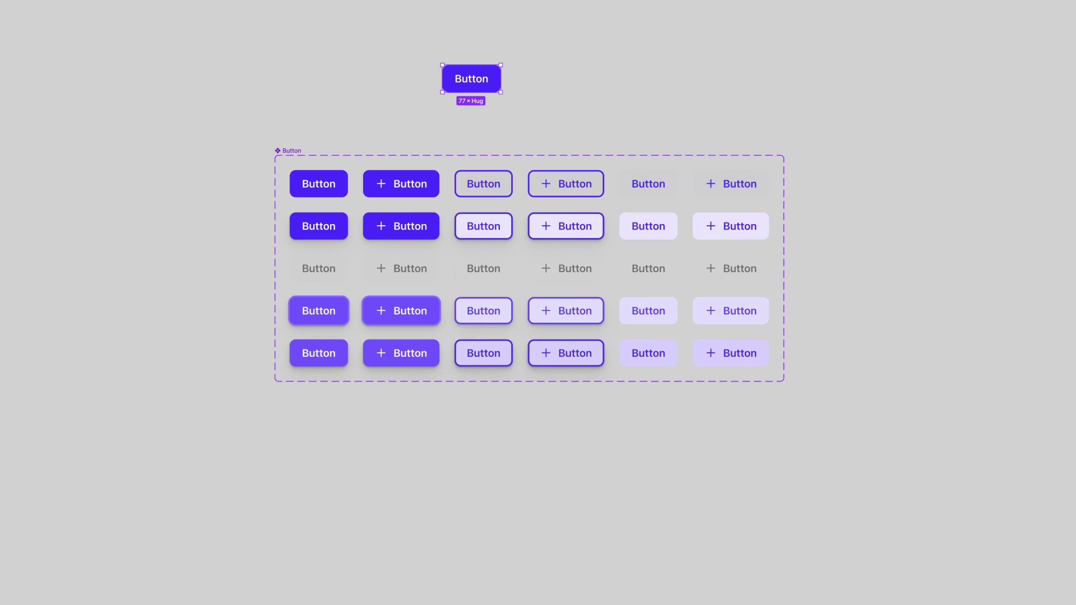